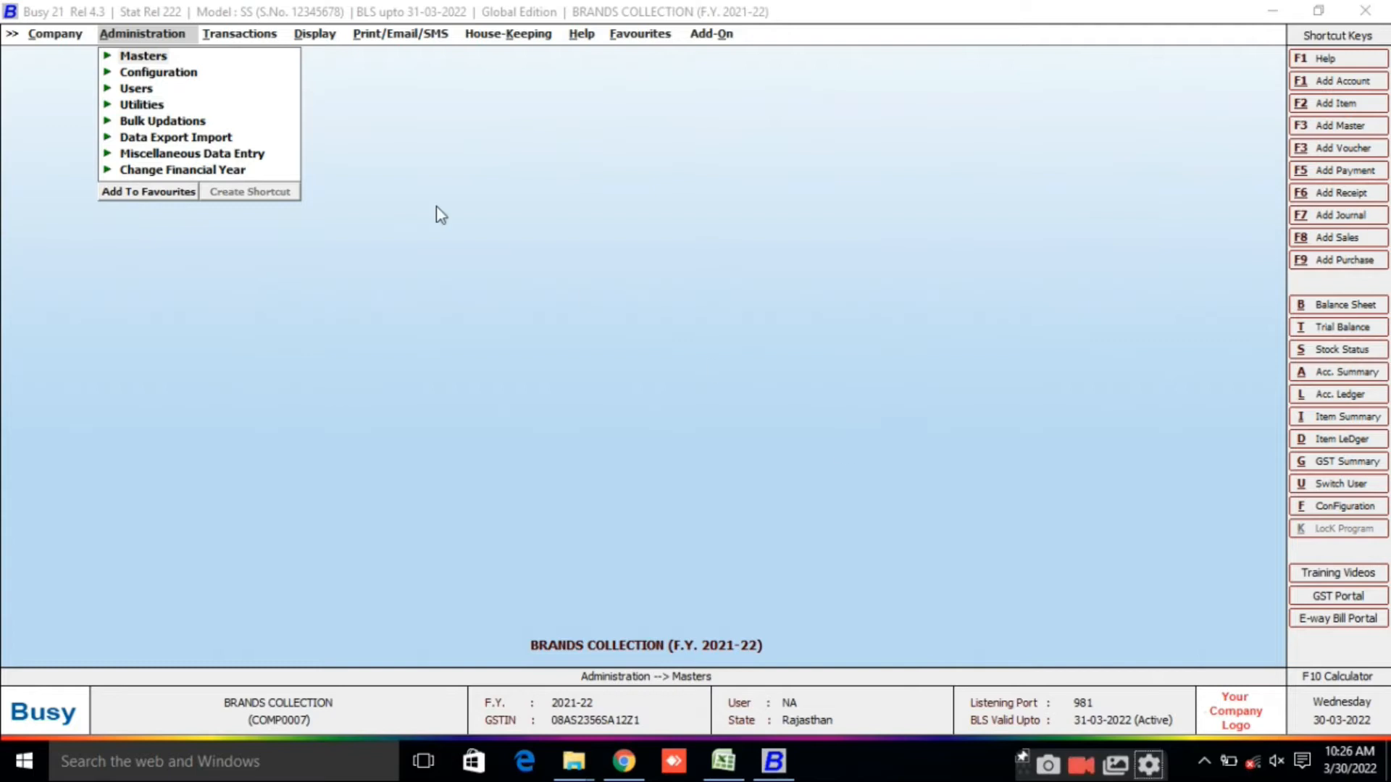
pyautogui.press('Right')
pyautogui.press('Left')
pyautogui.click(439, 215)
pyautogui.press('Down')
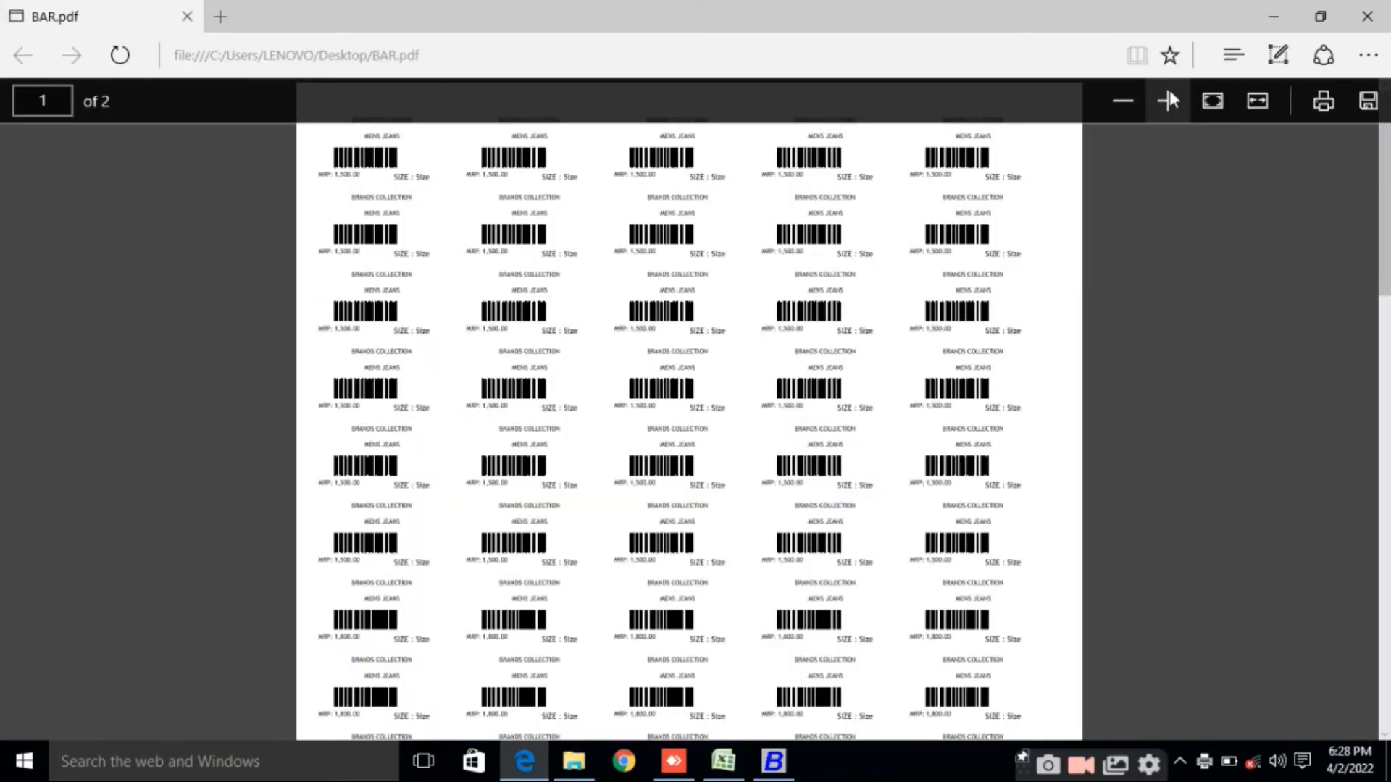
pyautogui.click(1167, 100)
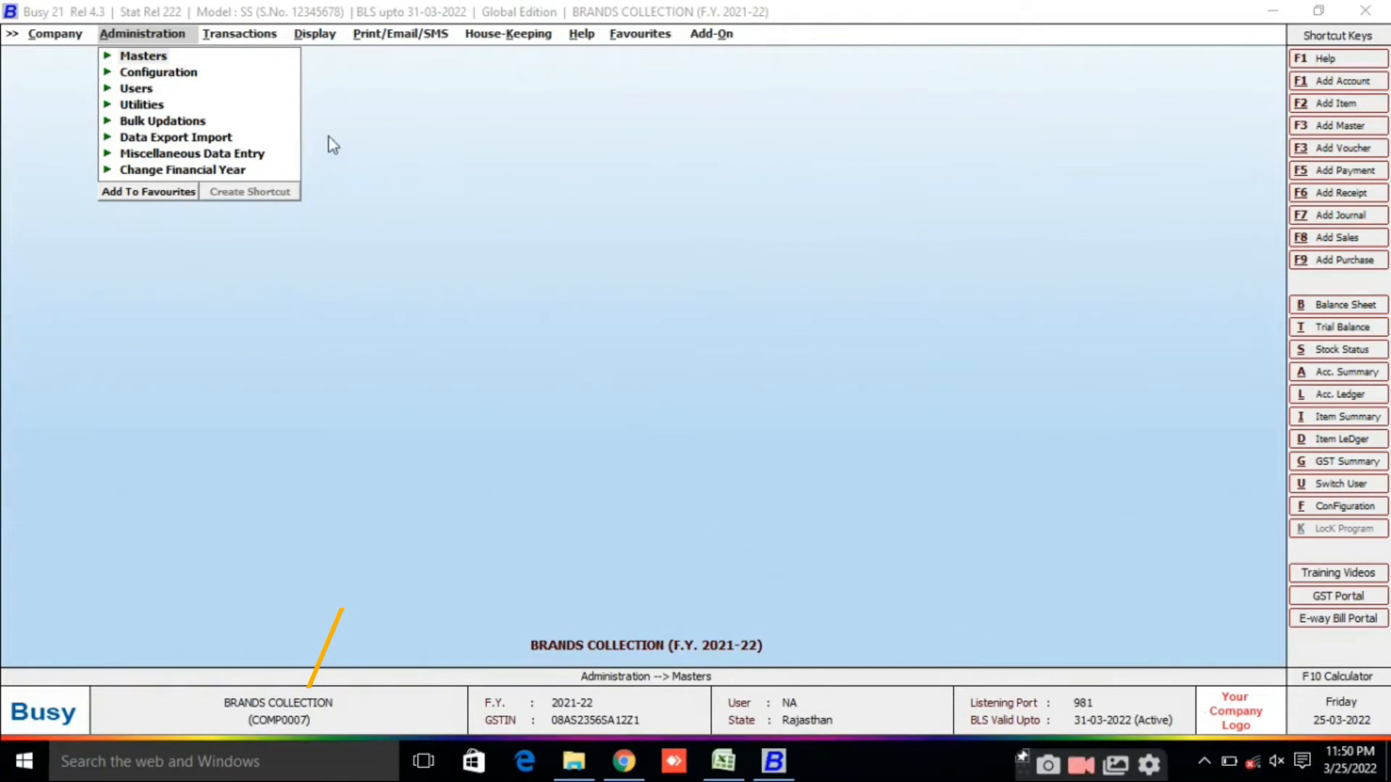
# Step: View the list of item masters available for modification and close it
pyautogui.click(138, 59)
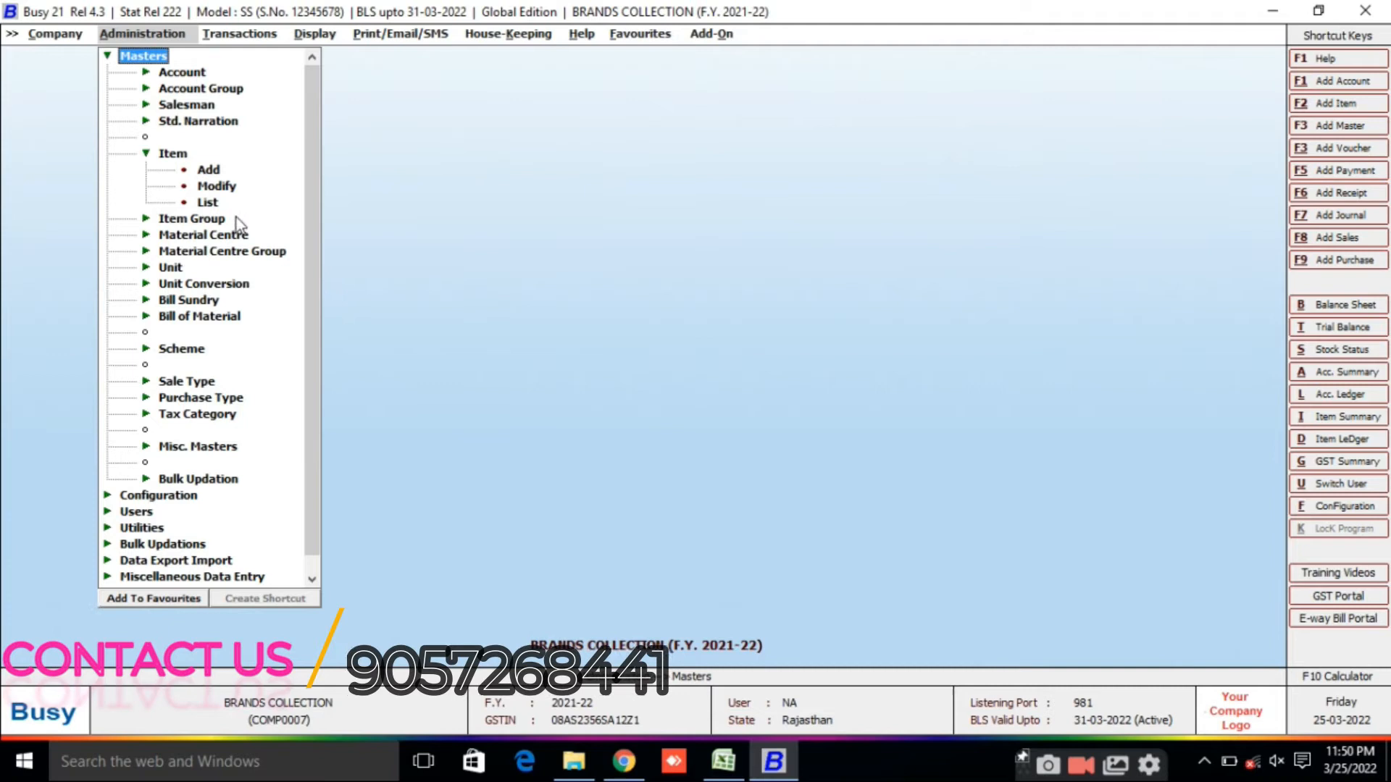
pyautogui.doubleClick(221, 188)
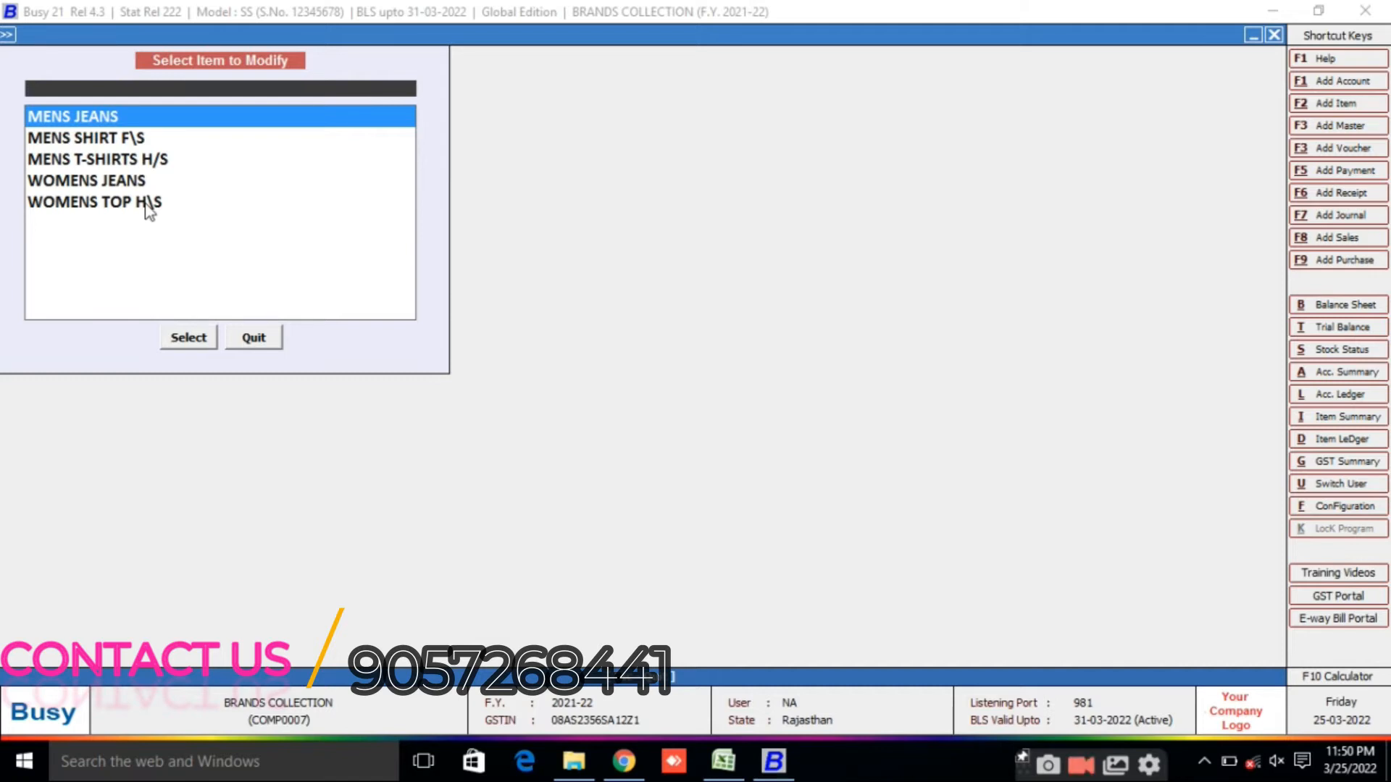
pyautogui.press('Escape')
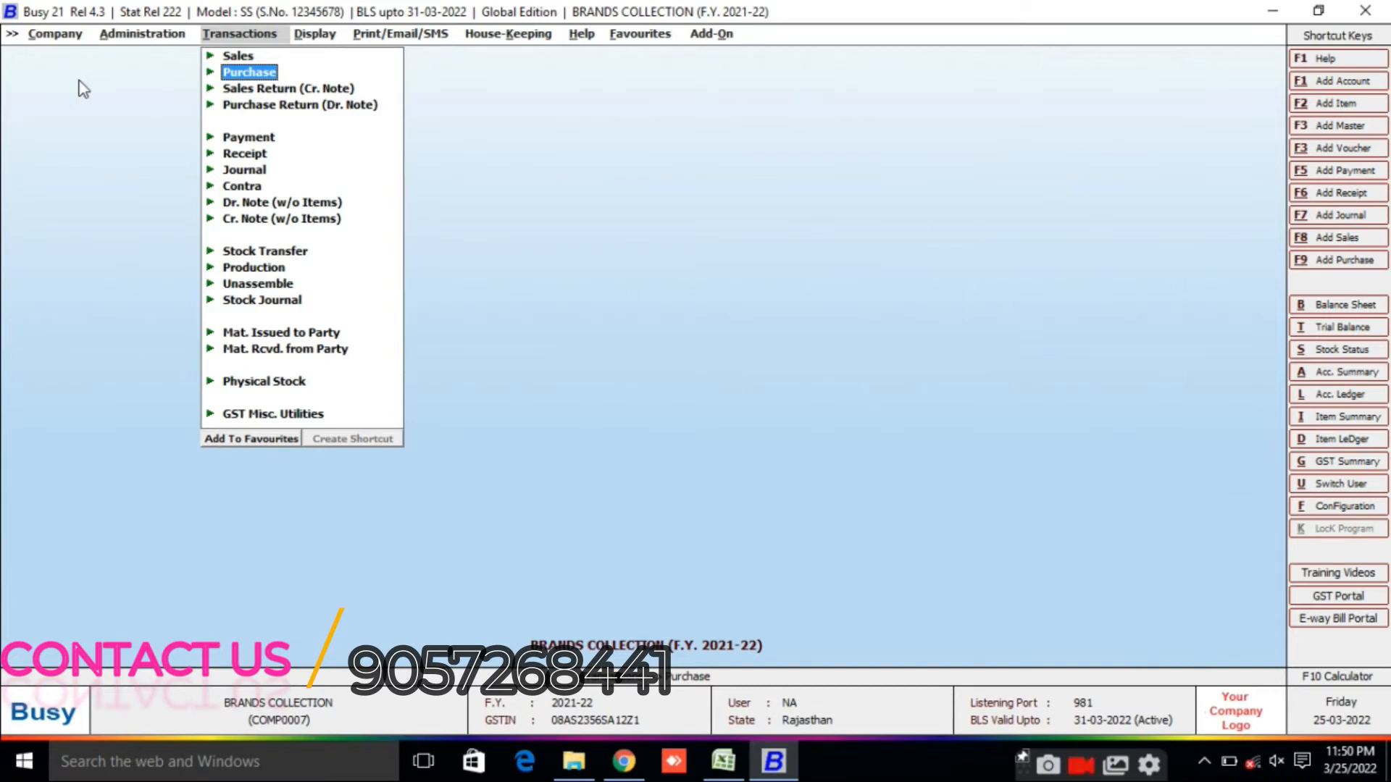
# Step: Start a new purchase voucher dated 02-04-2021 with purchase type I/GST-MultiRate
pyautogui.press('Return')
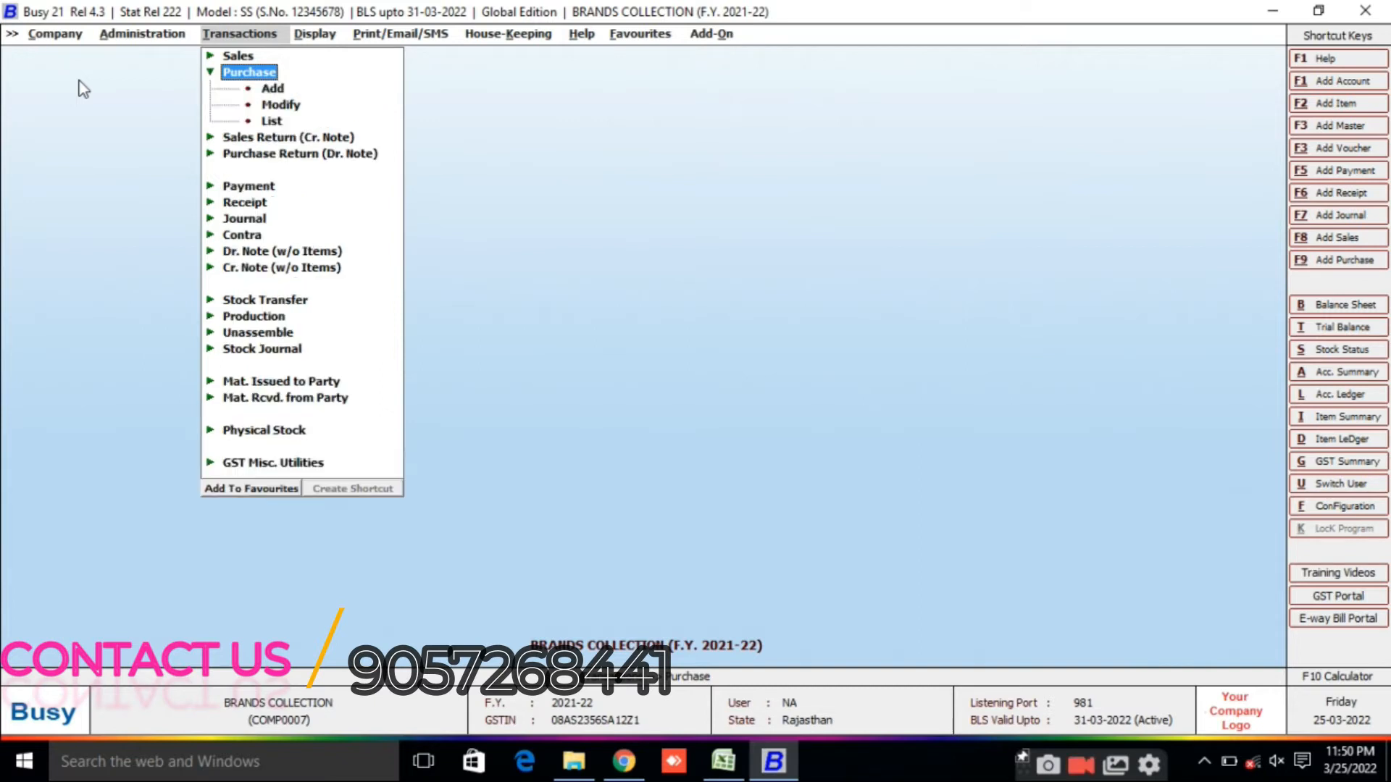
pyautogui.press('Return')
pyautogui.press('Return')
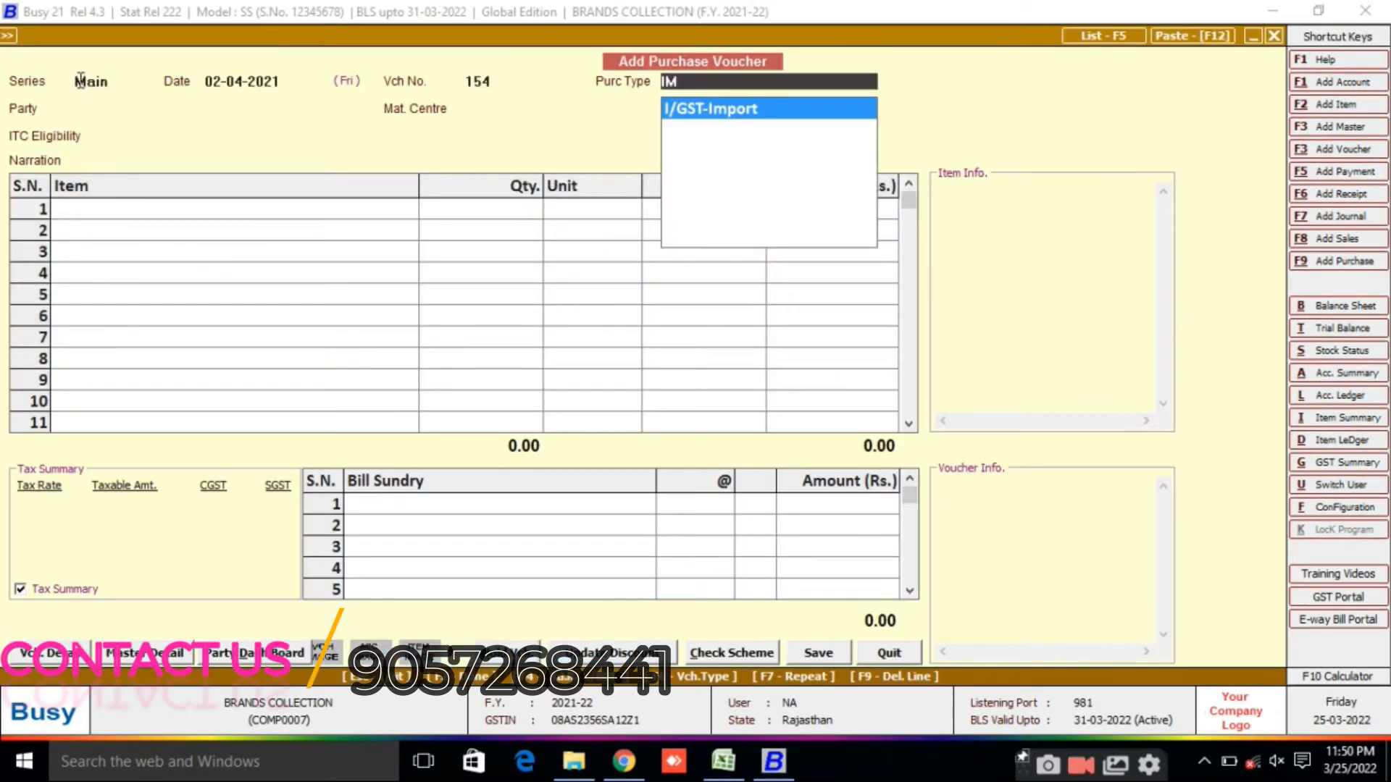
pyautogui.press('BackSpace')
pyautogui.press('BackSpace')
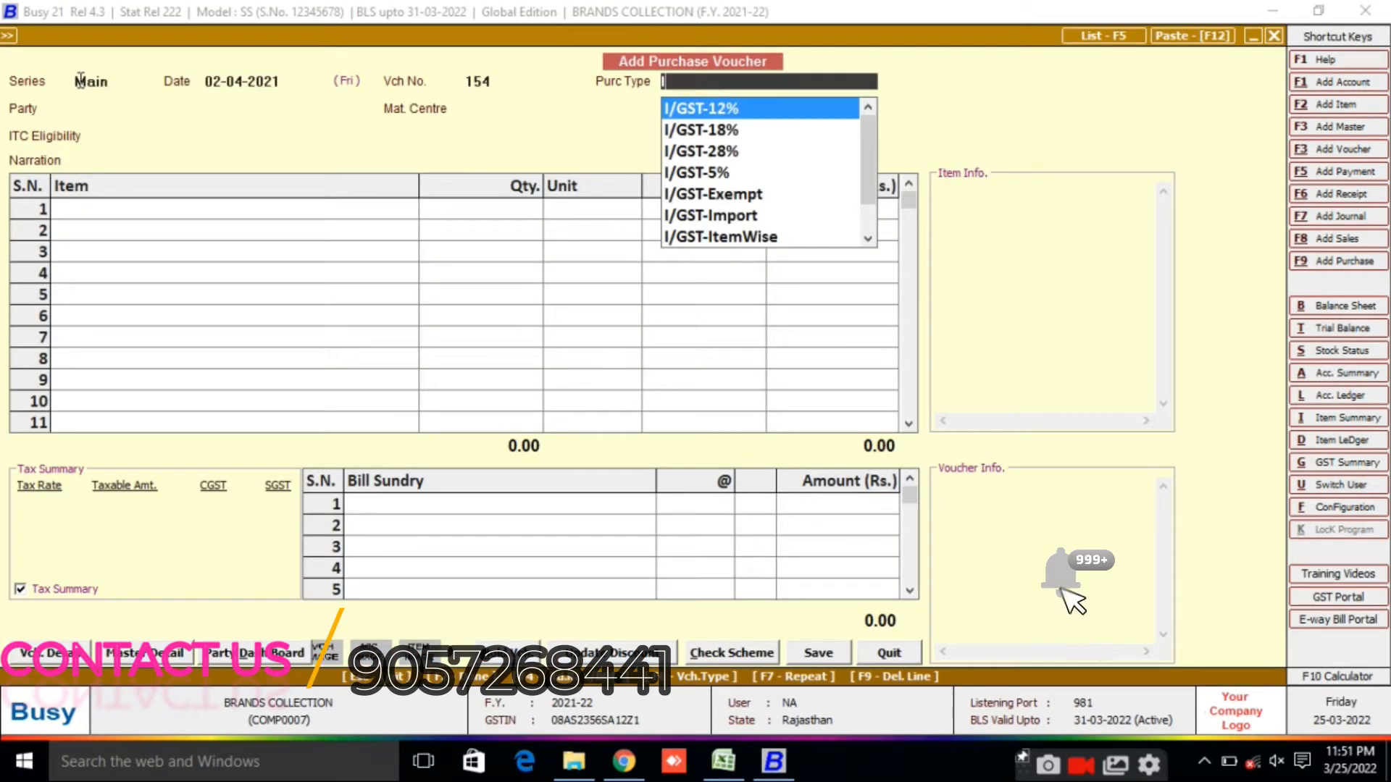
pyautogui.write('IM')
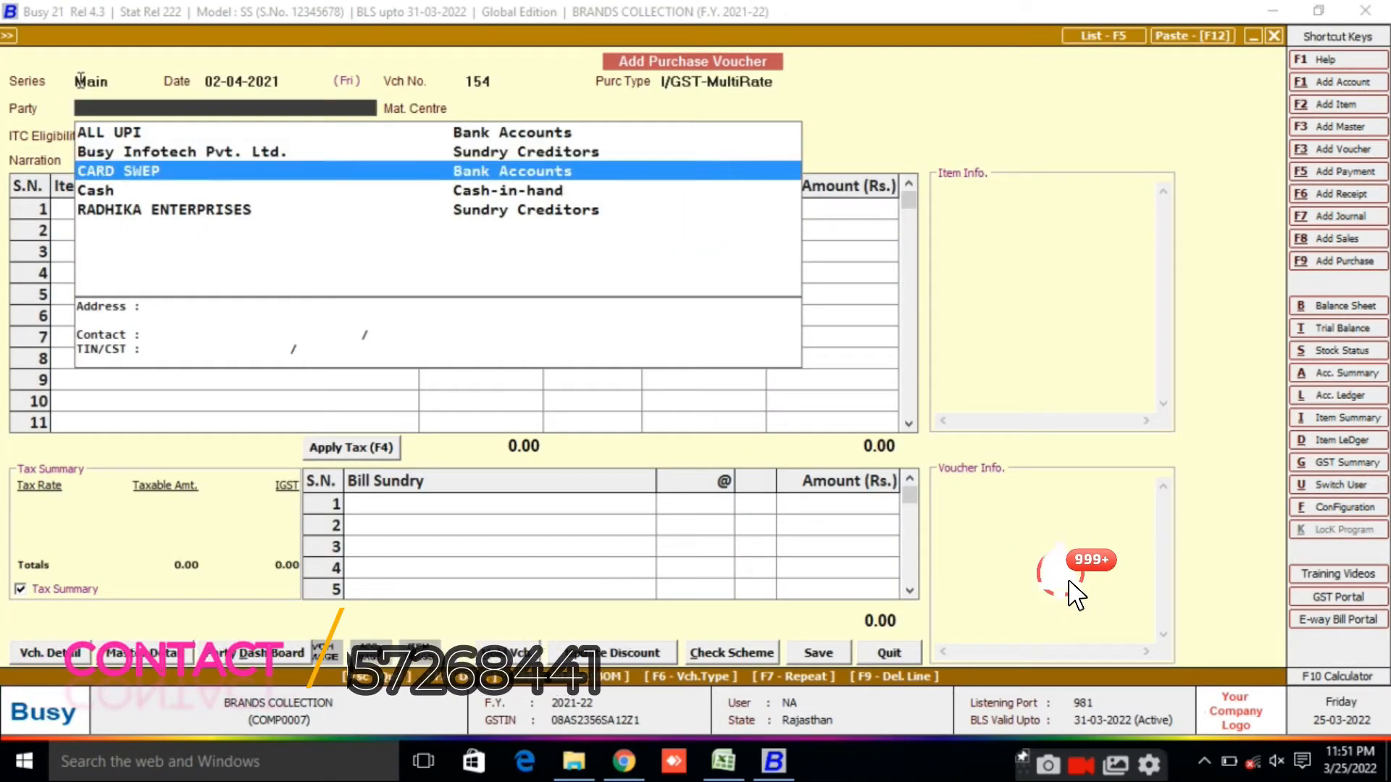
# Step: Set the party to RADHIKA ENTERPRISES, with material centre Main Store and ITC eligibility Input Goods/Services
pyautogui.press('Down')
pyautogui.press('Down')
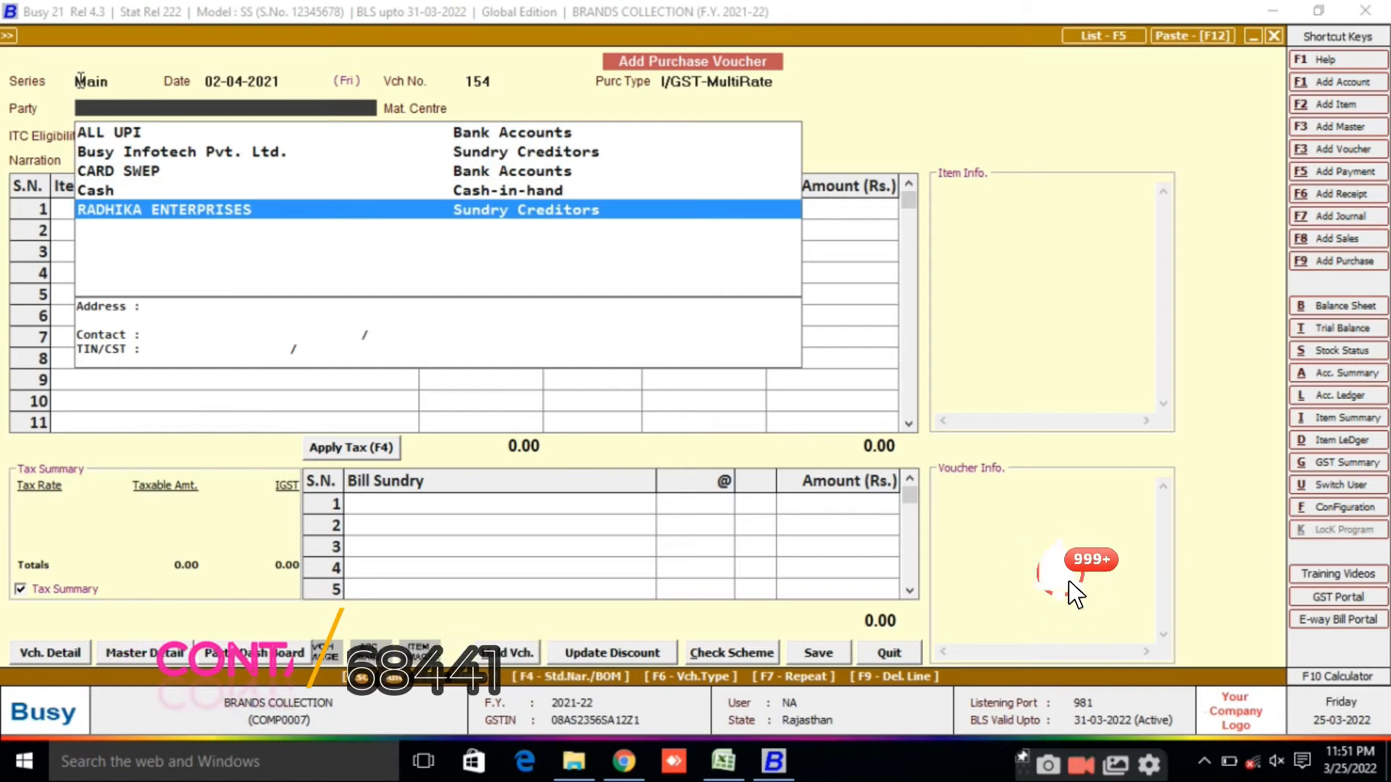
pyautogui.press('Return')
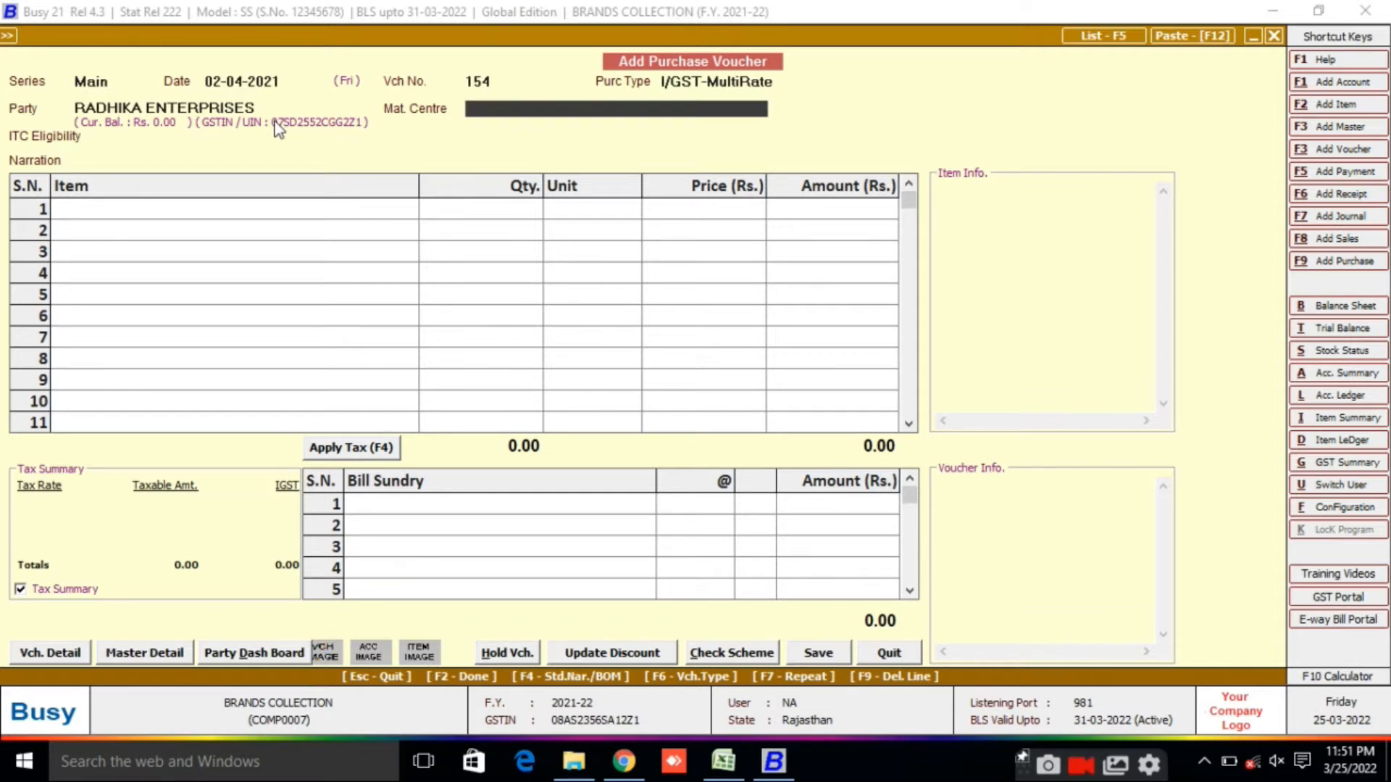
pyautogui.press('Return')
pyautogui.press('Return')
pyautogui.press('Return')
pyautogui.press('Return')
# Step: Add MENS JEANS as the first voucher item with a quantity of 50 Pcs. and bring up its parameterized stock details
pyautogui.press('Down')
pyautogui.press('Down')
pyautogui.press('Down')
pyautogui.press('Down')
pyautogui.press('Down')
pyautogui.press('Up')
pyautogui.press('Up')
pyautogui.press('Up')
pyautogui.press('Up')
pyautogui.press('Return')
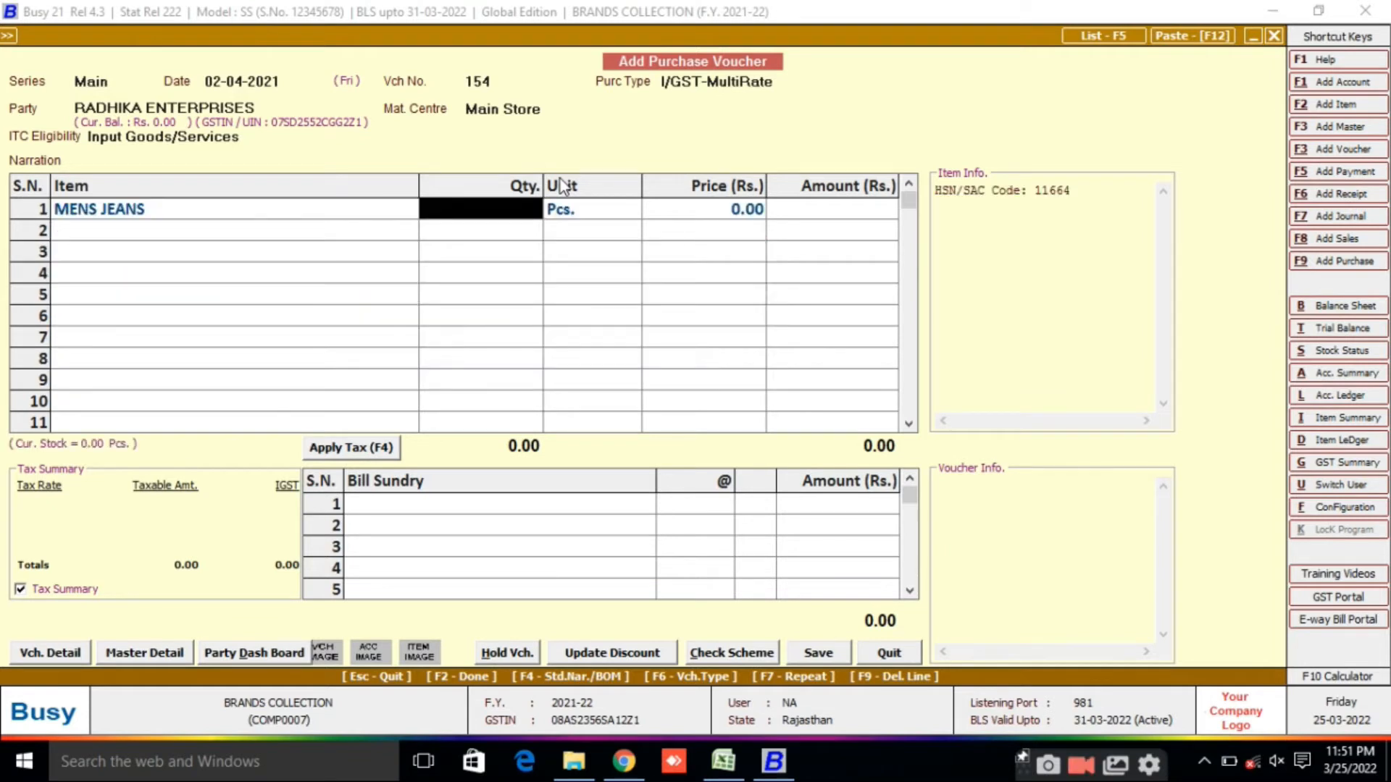
pyautogui.write('50')
pyautogui.press('Return')
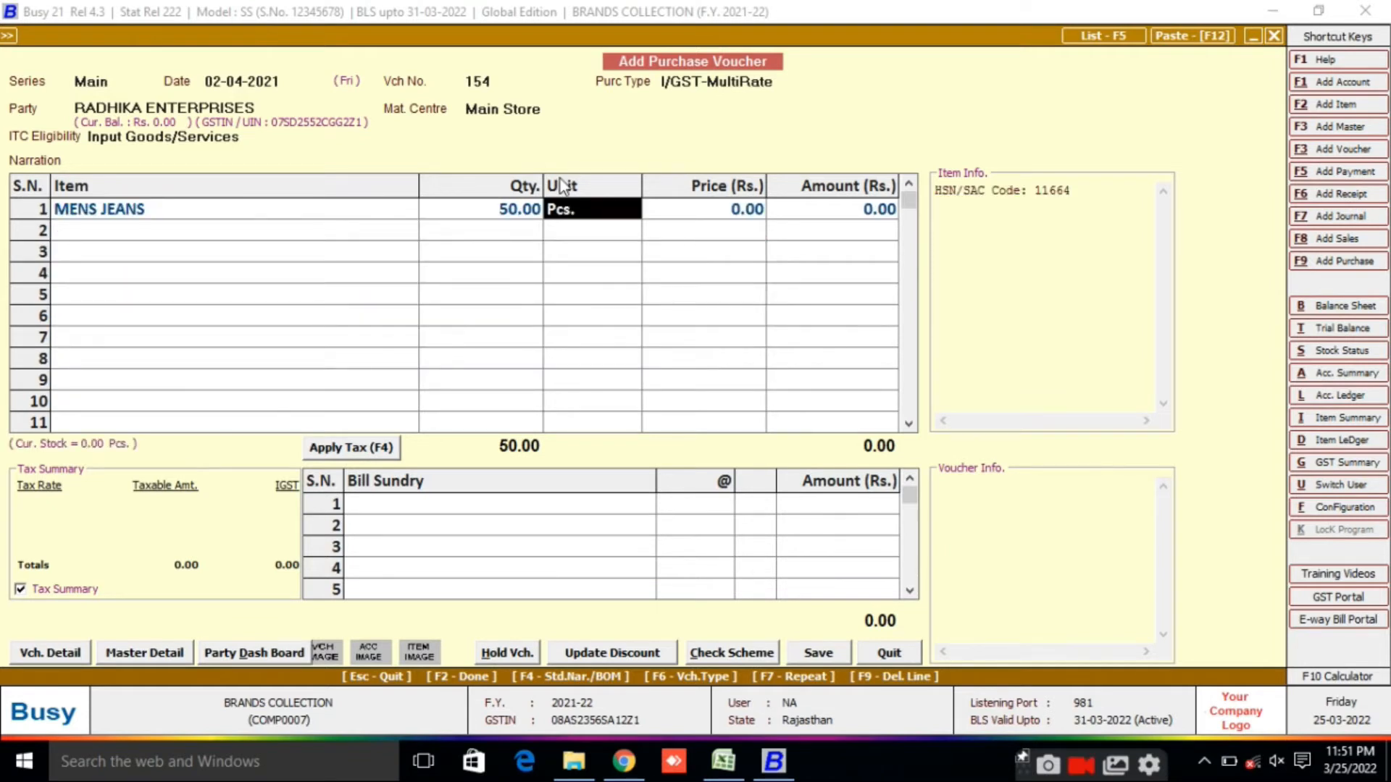
pyautogui.press('Return')
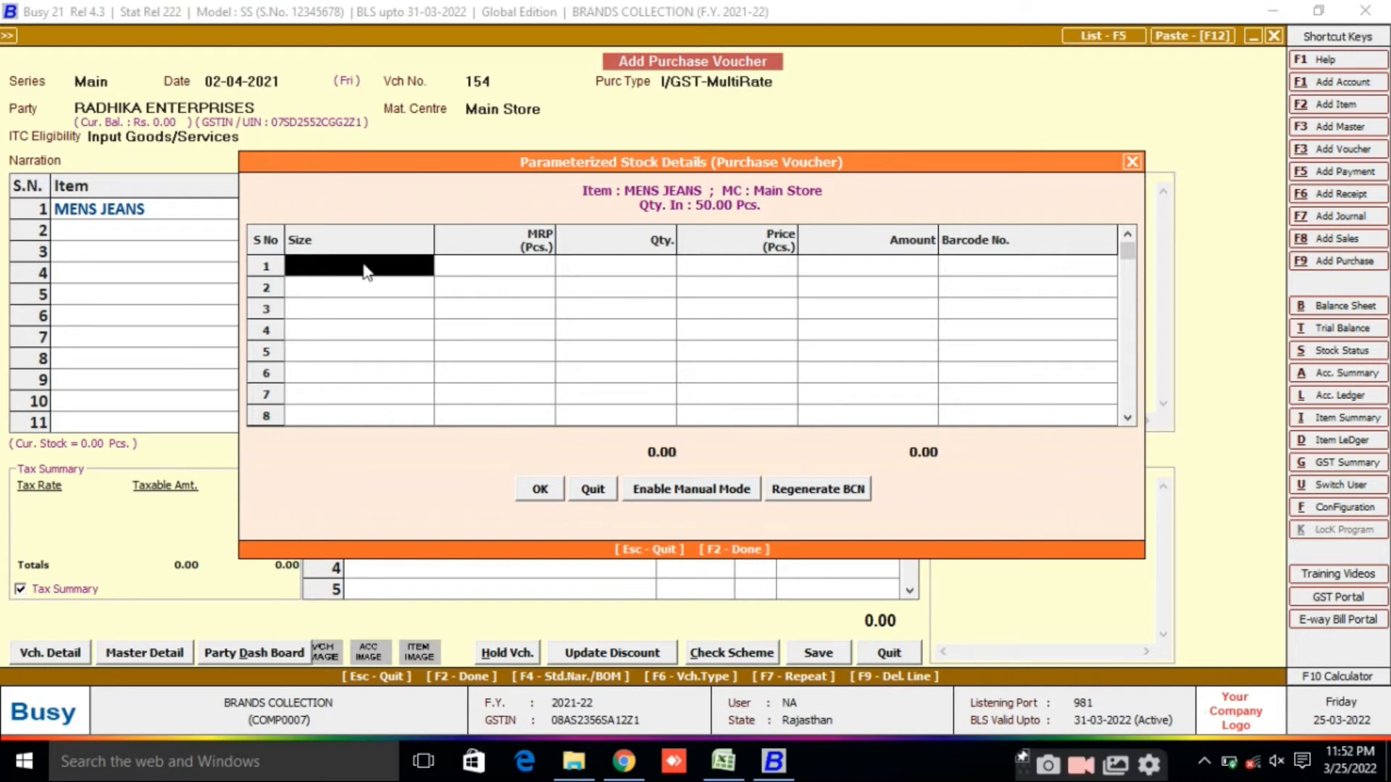
# Step: Enter a stock detail row for MENS JEANS size 28 with MRP 1500, quantity 20 and price 1200
pyautogui.write('28')
pyautogui.press('Return')
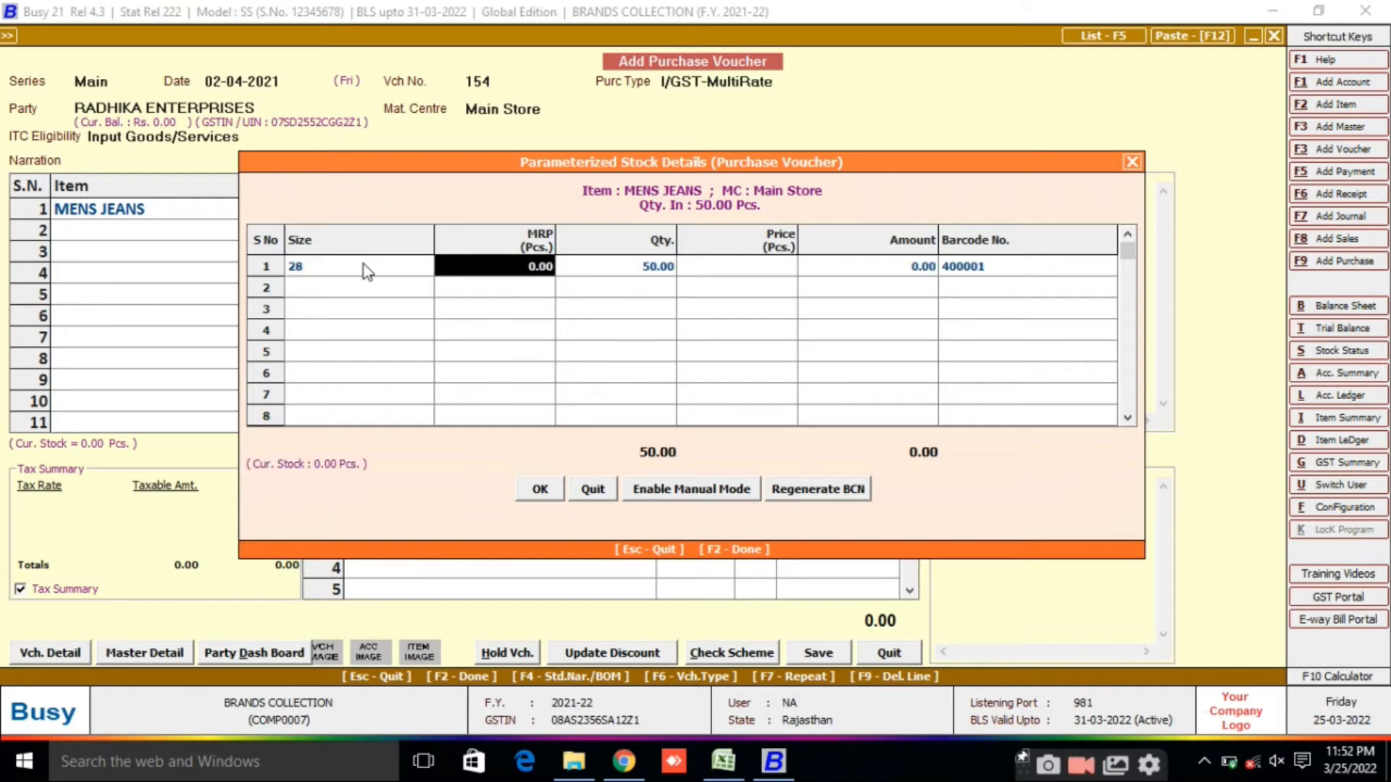
pyautogui.write('1500')
pyautogui.press('Return')
pyautogui.write('20')
pyautogui.press('Return')
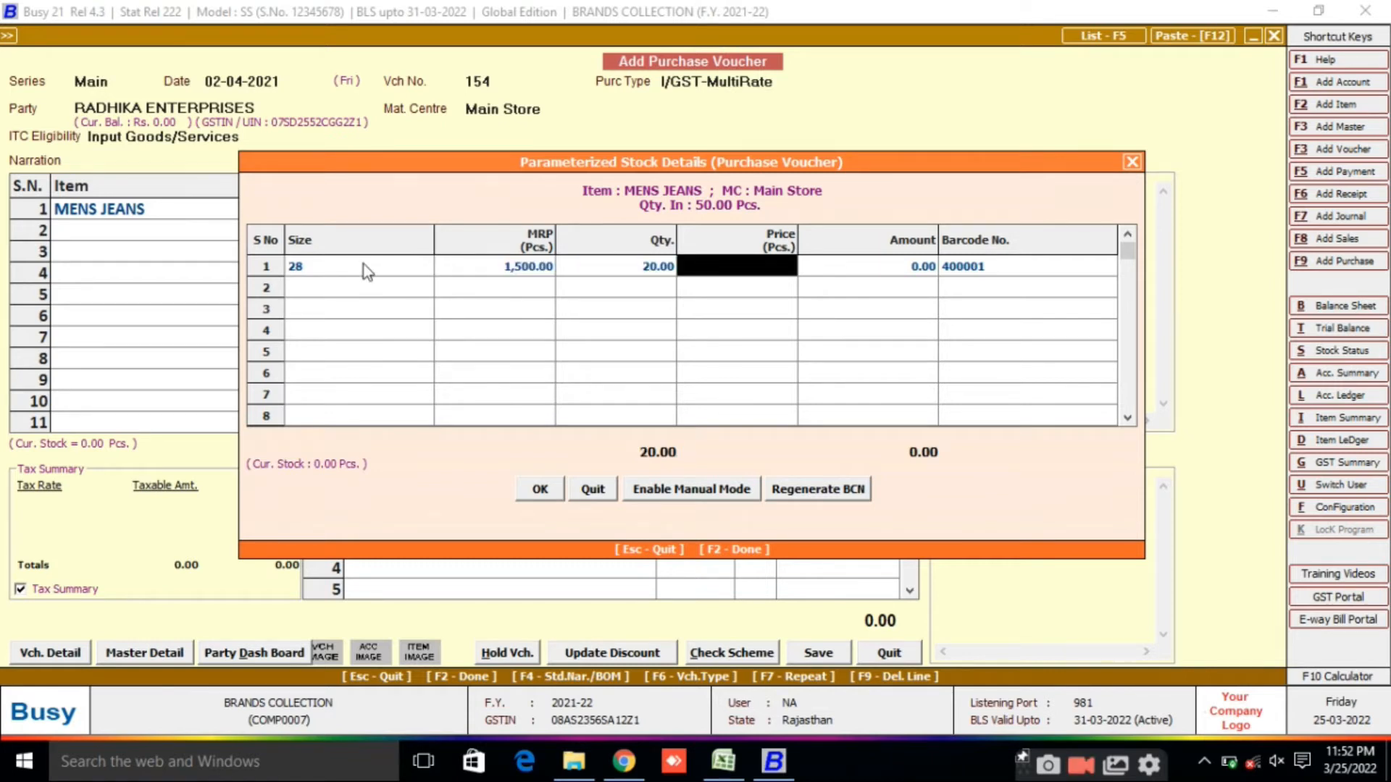
pyautogui.write('1200')
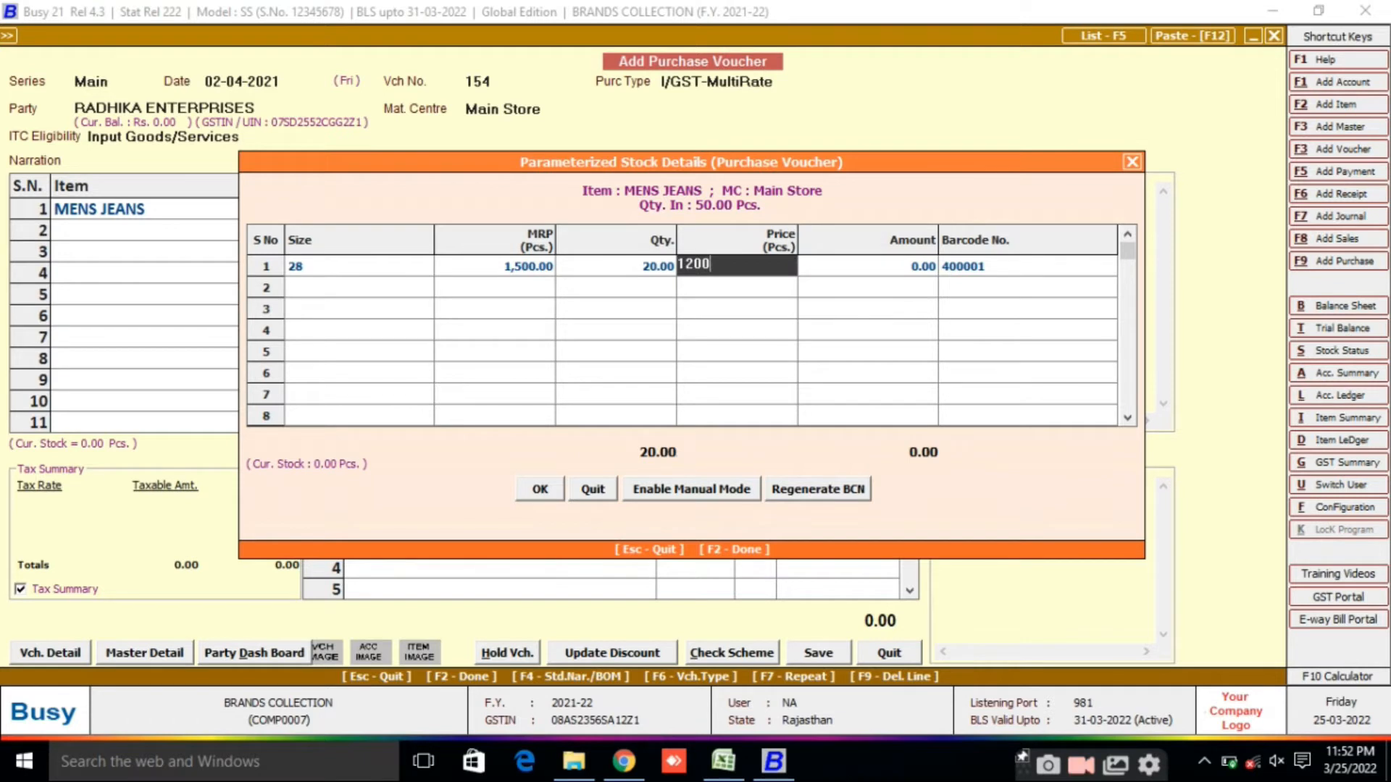
pyautogui.press('Return')
pyautogui.press('Return')
pyautogui.press('Return')
# Step: Enter a stock detail row for MENS JEANS size 30 with MRP 1600, quantity 20 and price 1300
pyautogui.write('30')
pyautogui.press('Return')
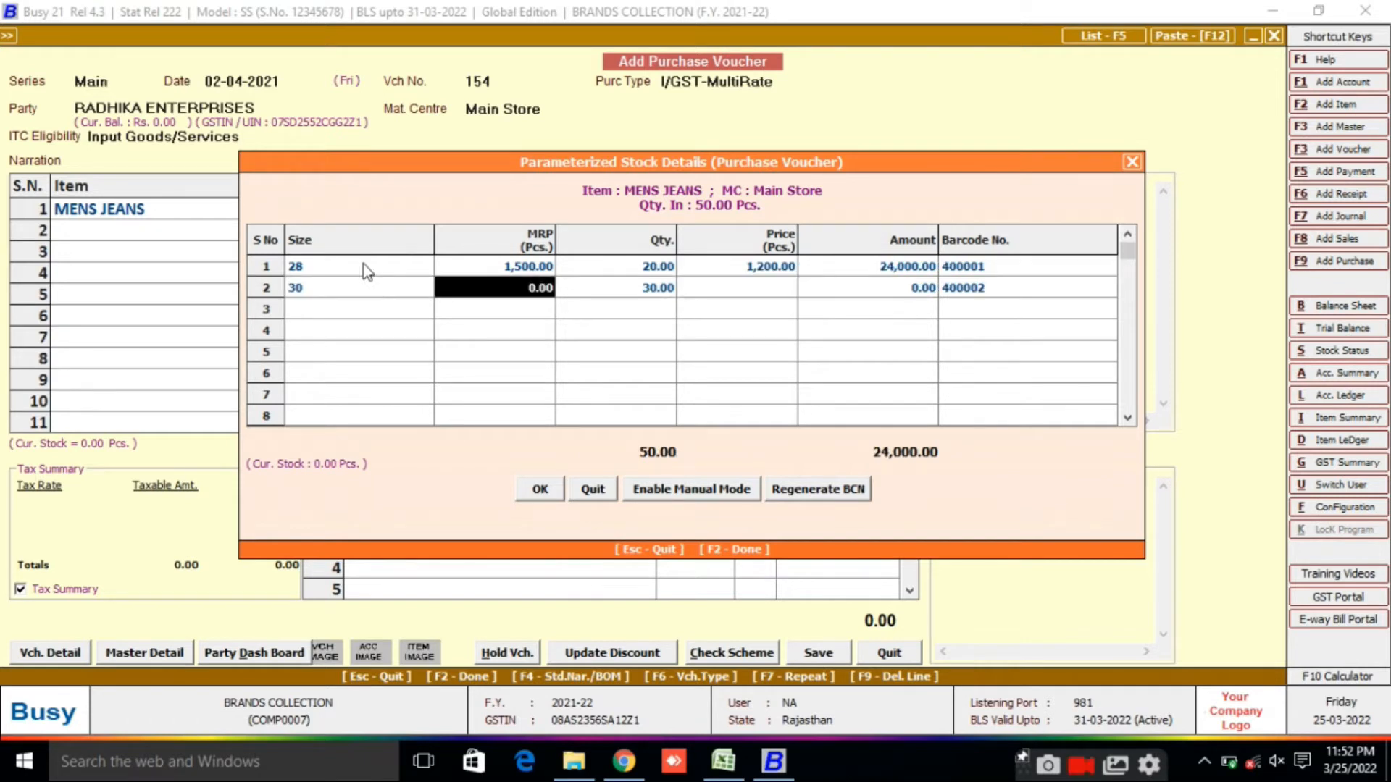
pyautogui.write('1600')
pyautogui.press('Return')
pyautogui.write('20')
pyautogui.press('Return')
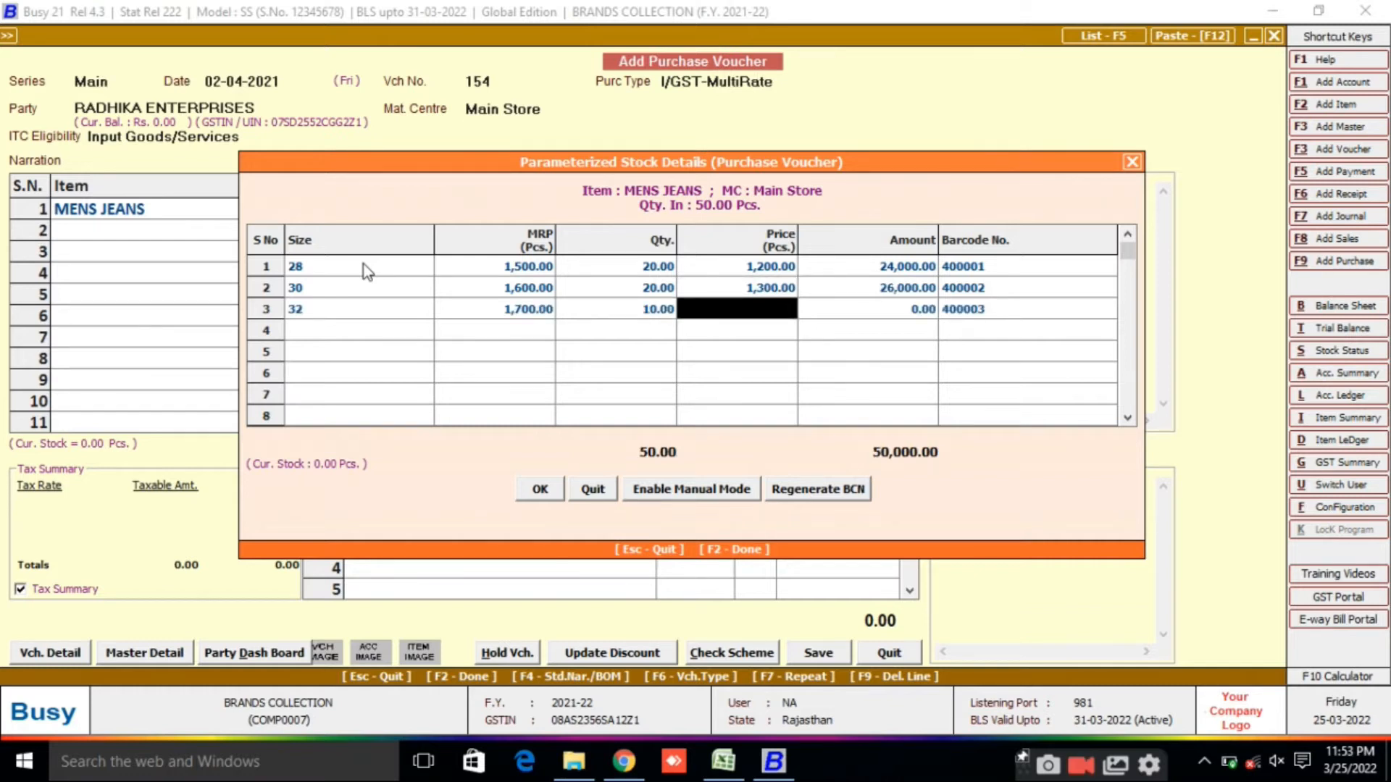
# Step: Complete the size 32 row with MRP 1700, quantity 10 and price 1400, and accept the MENS JEANS stock details
pyautogui.write('1400')
pyautogui.press('Return')
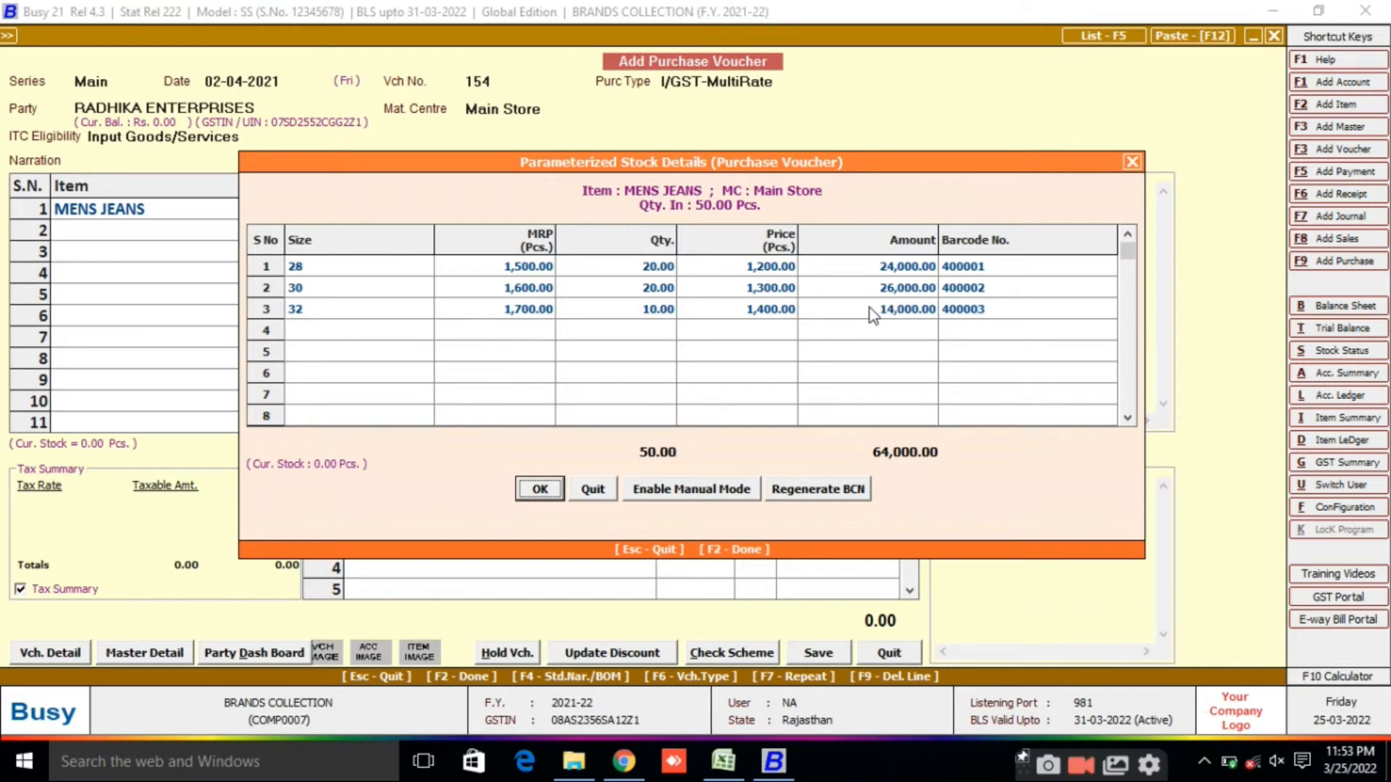
pyautogui.press('Return')
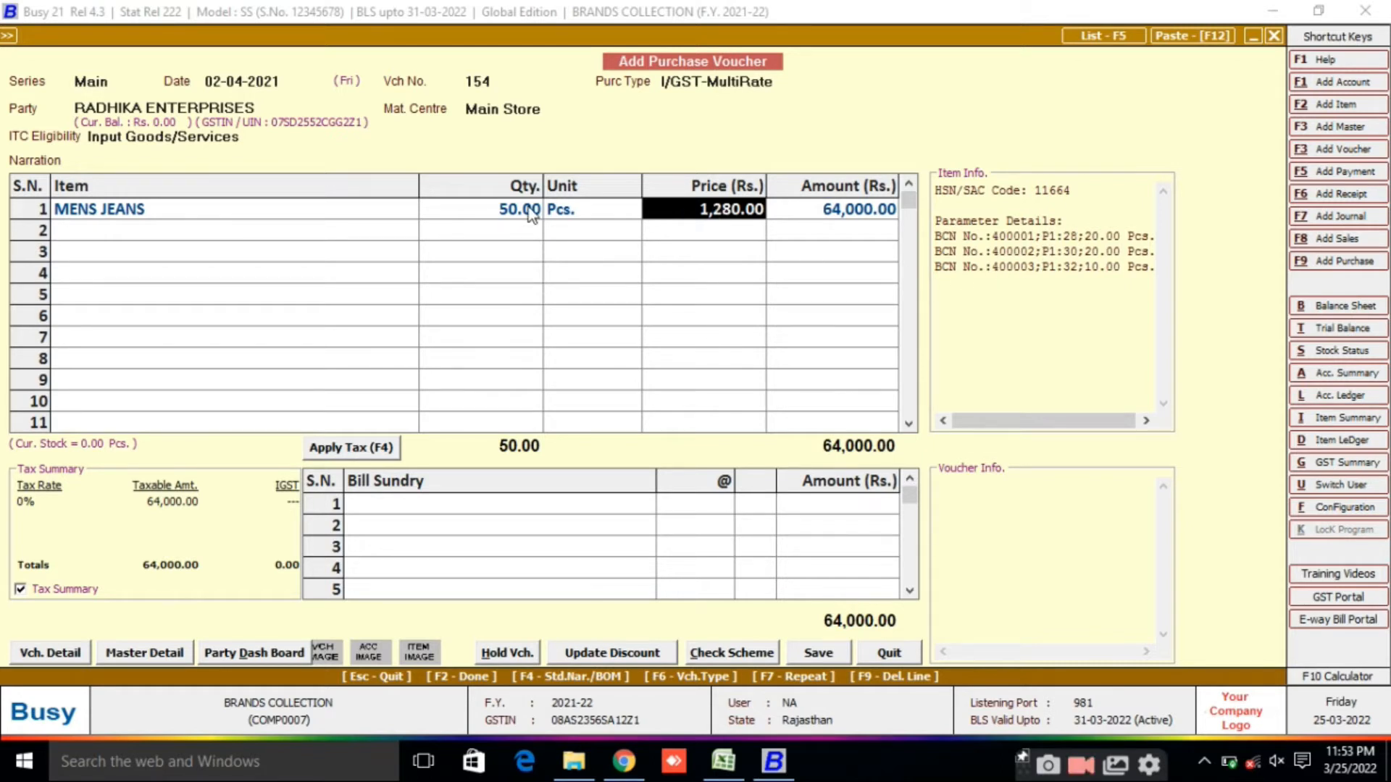
# Step: Reopen the MENS JEANS stock details to review sizes, prices and barcode numbers, and close them
pyautogui.click(529, 213)
pyautogui.press('Return')
pyautogui.press('Return')
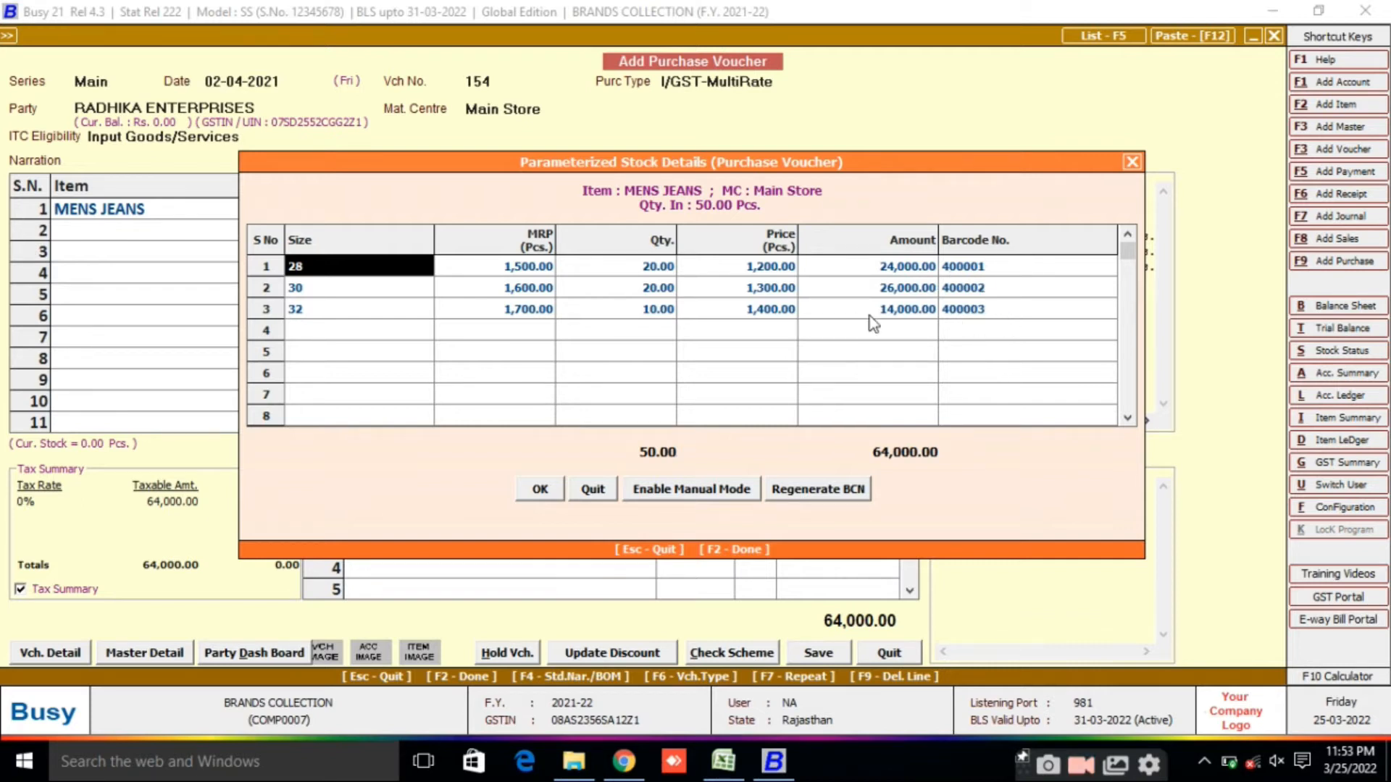
pyautogui.click(552, 497)
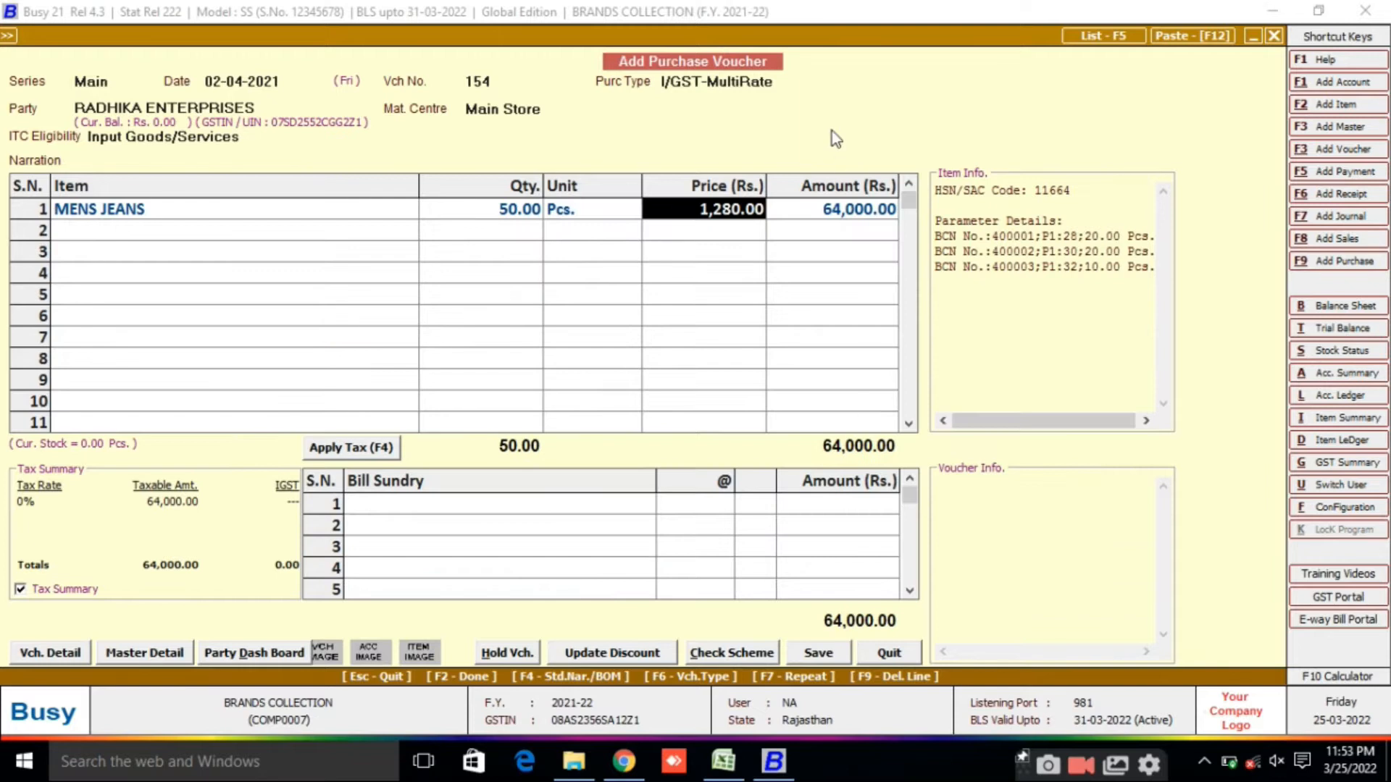
# Step: Add MENS SHIRT F\S as the second voucher item with a quantity of 20 Pcs. and bring up its stock details
pyautogui.press('Return')
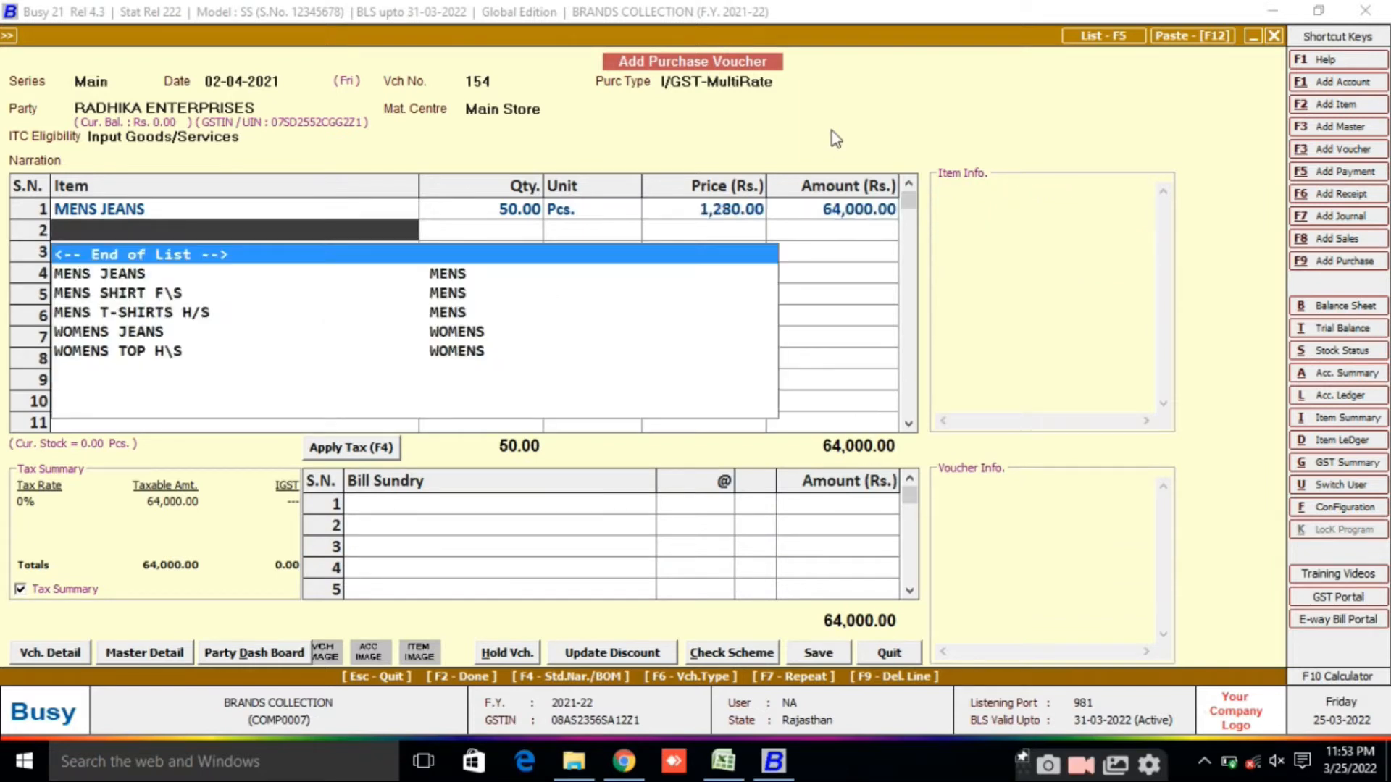
pyautogui.press('Down')
pyautogui.press('Down')
pyautogui.press('Down')
pyautogui.press('Up')
pyautogui.press('Down')
pyautogui.press('Up')
pyautogui.press('Down')
pyautogui.press('Up')
pyautogui.press('Return')
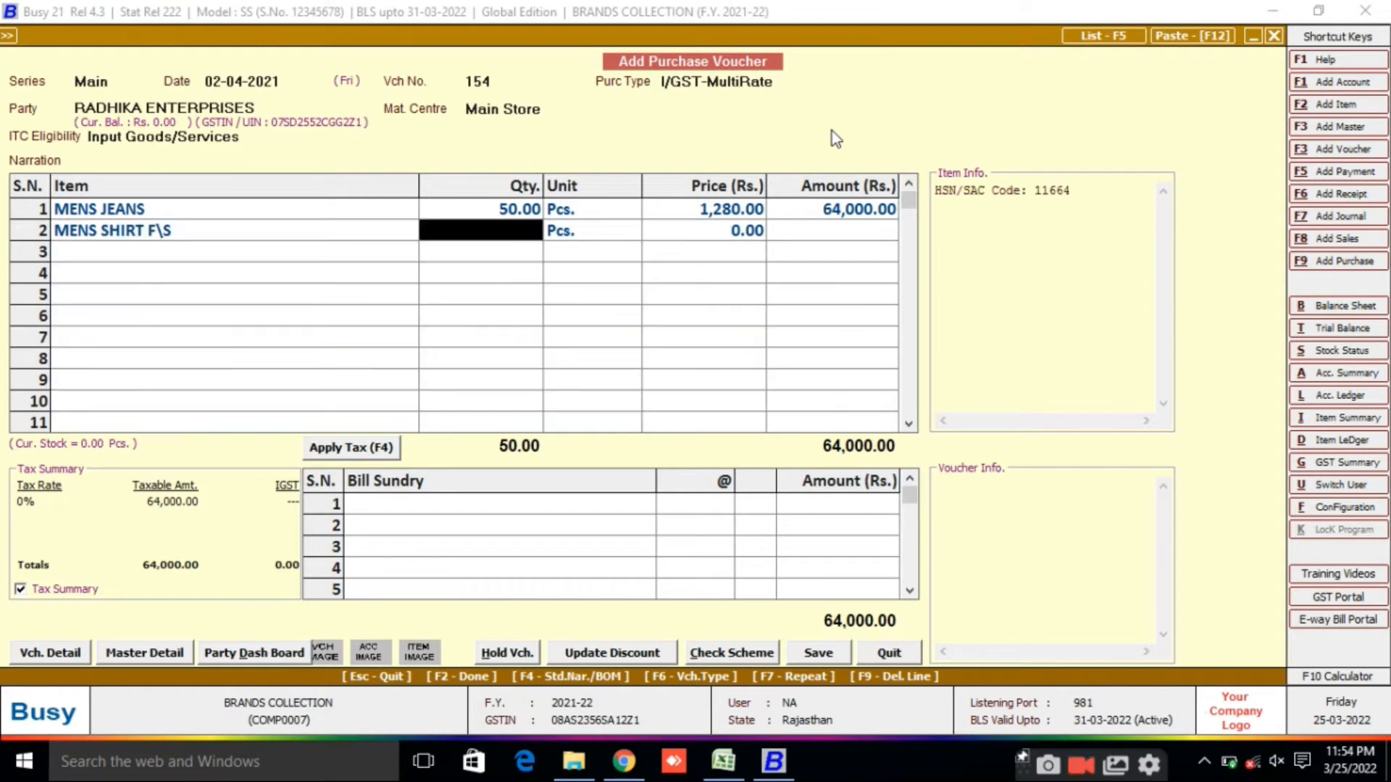
pyautogui.write('20')
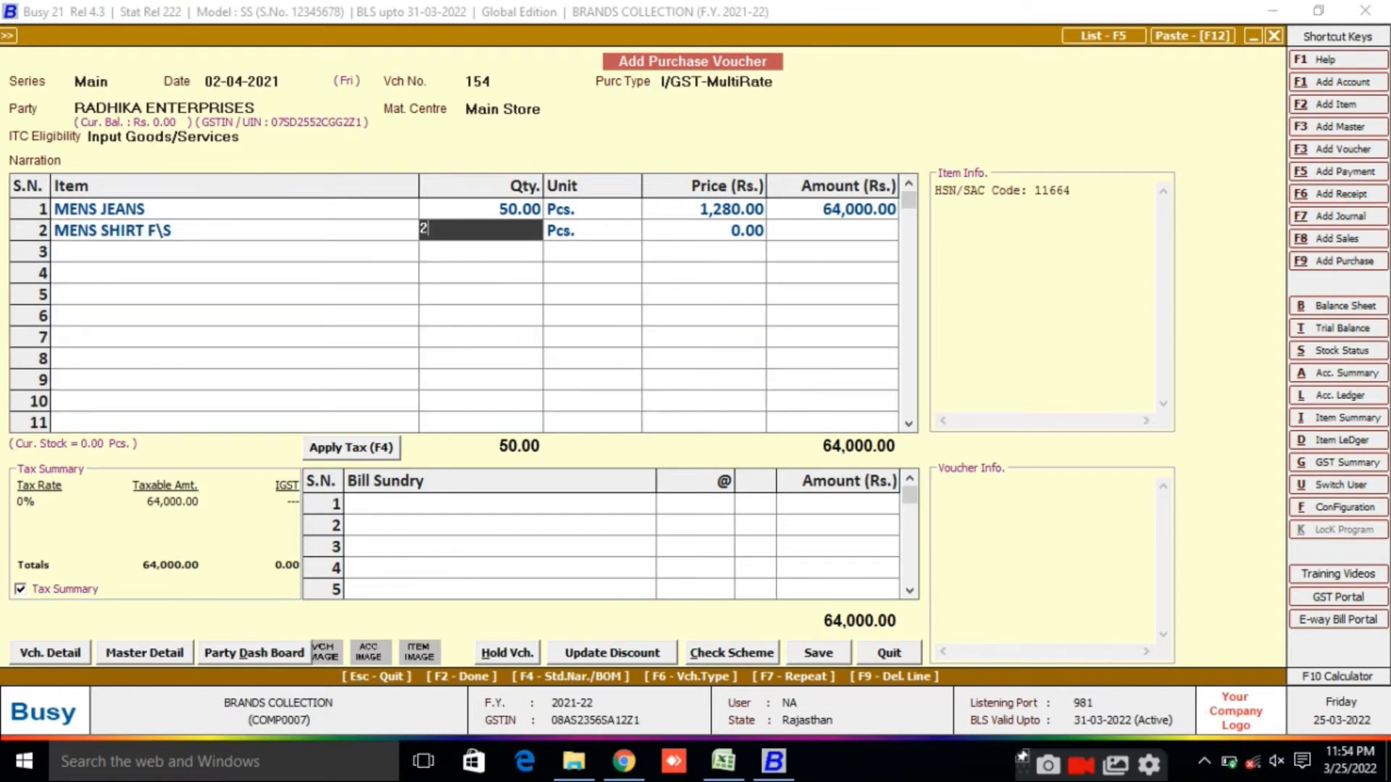
pyautogui.press('Return')
pyautogui.press('Return')
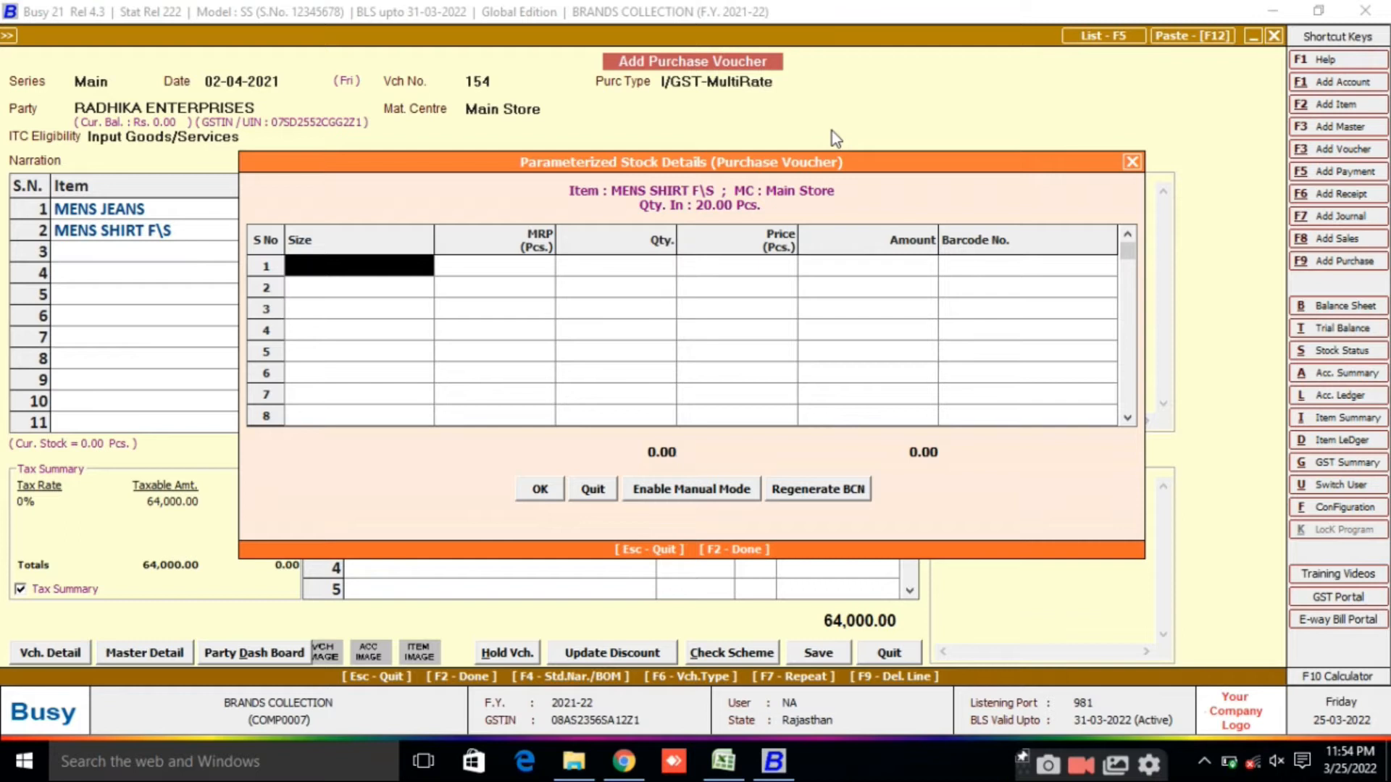
# Step: Enter the MENS SHIRT F\S size S row with MRP 800, quantity 5 and price 500, and start a size M row
pyautogui.write('S')
pyautogui.press('Return')
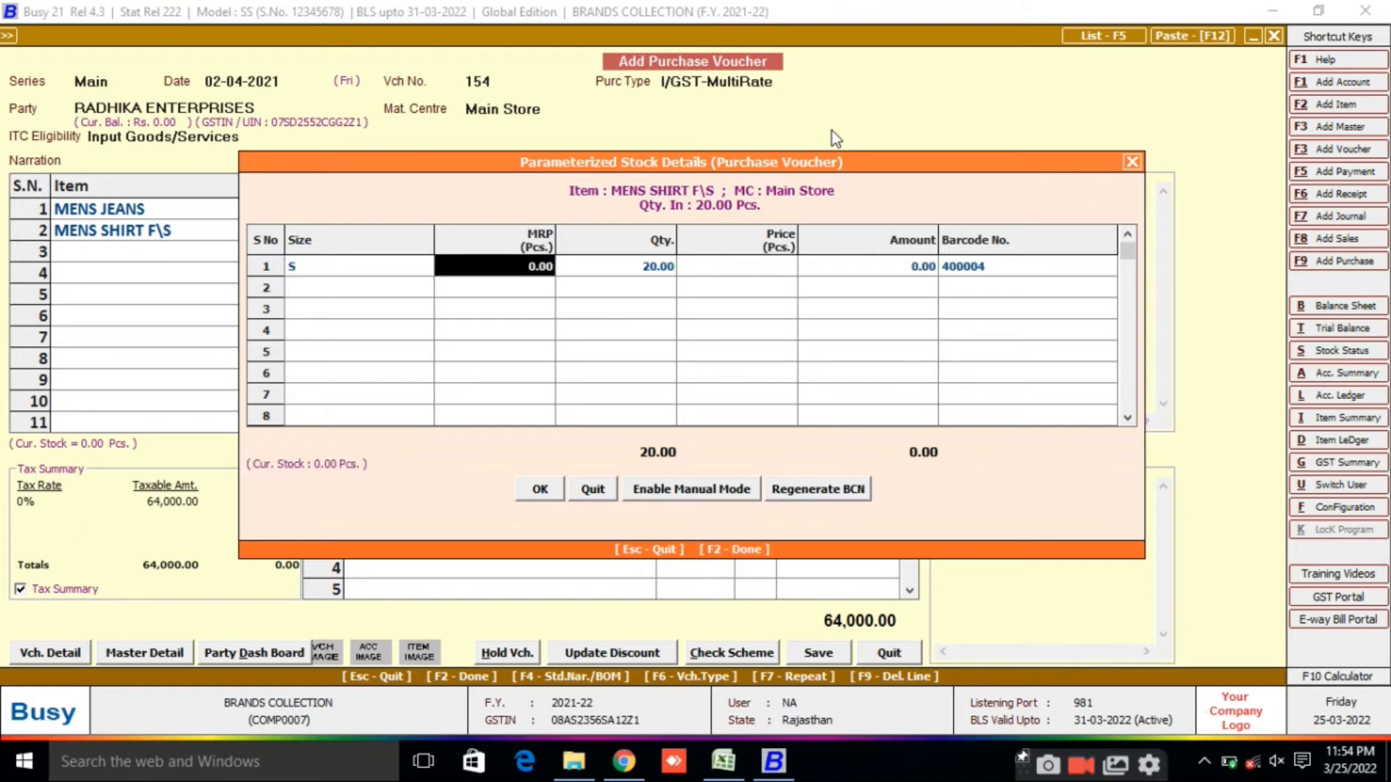
pyautogui.write('800')
pyautogui.press('Return')
pyautogui.write('5')
pyautogui.press('Return')
pyautogui.write('500')
pyautogui.press('Return')
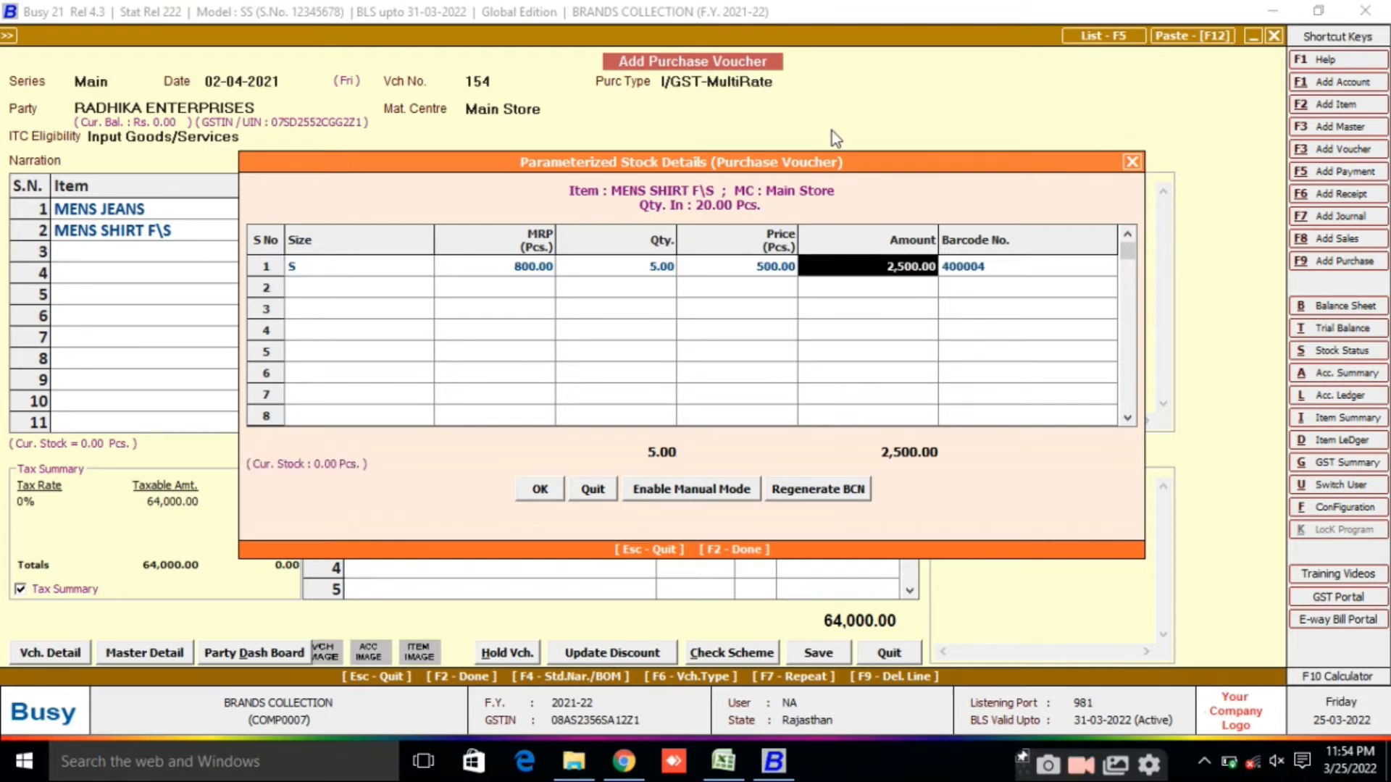
pyautogui.press('Return')
pyautogui.press('Return')
pyautogui.write('M')
pyautogui.press('Return')
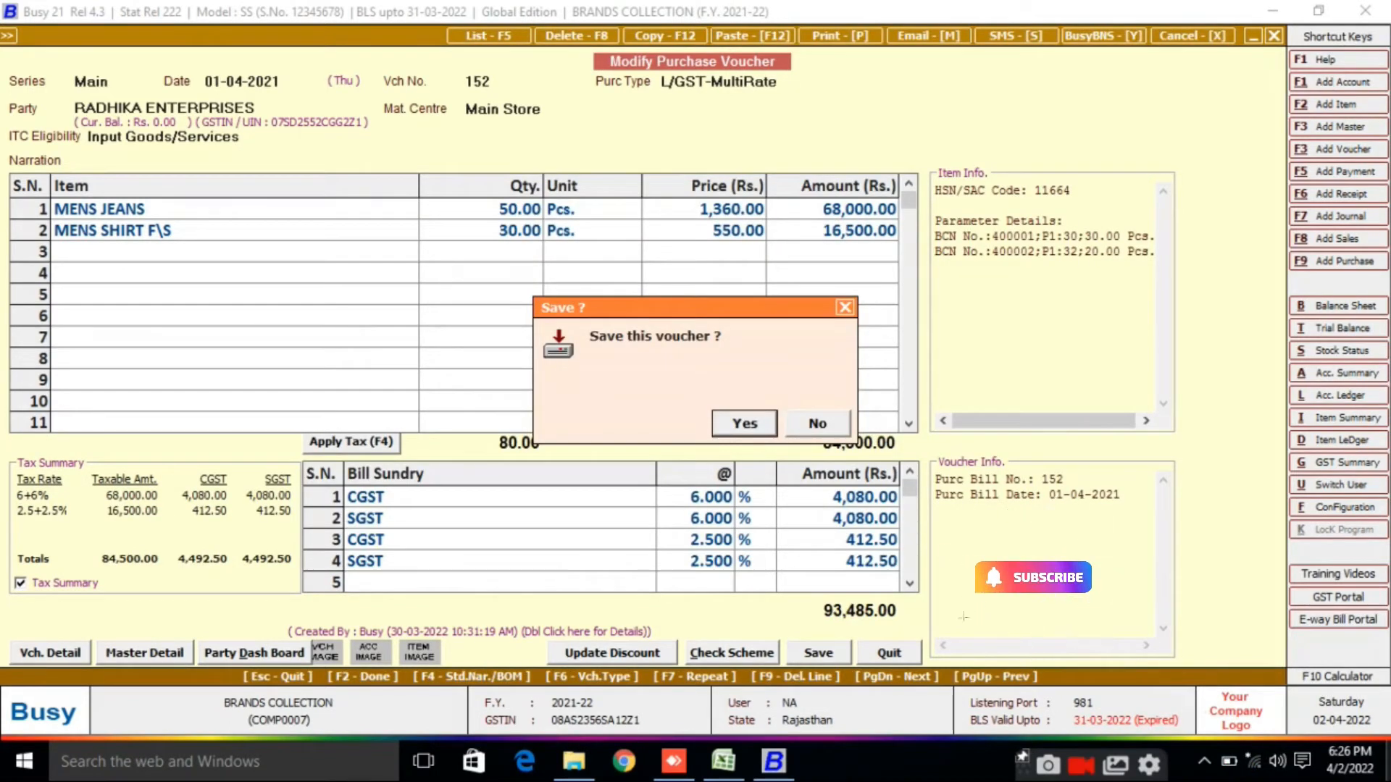
# Step: Save the modified purchase voucher, accept printing item barcodes, and show the item details for the BARCODE format
pyautogui.click(738, 423)
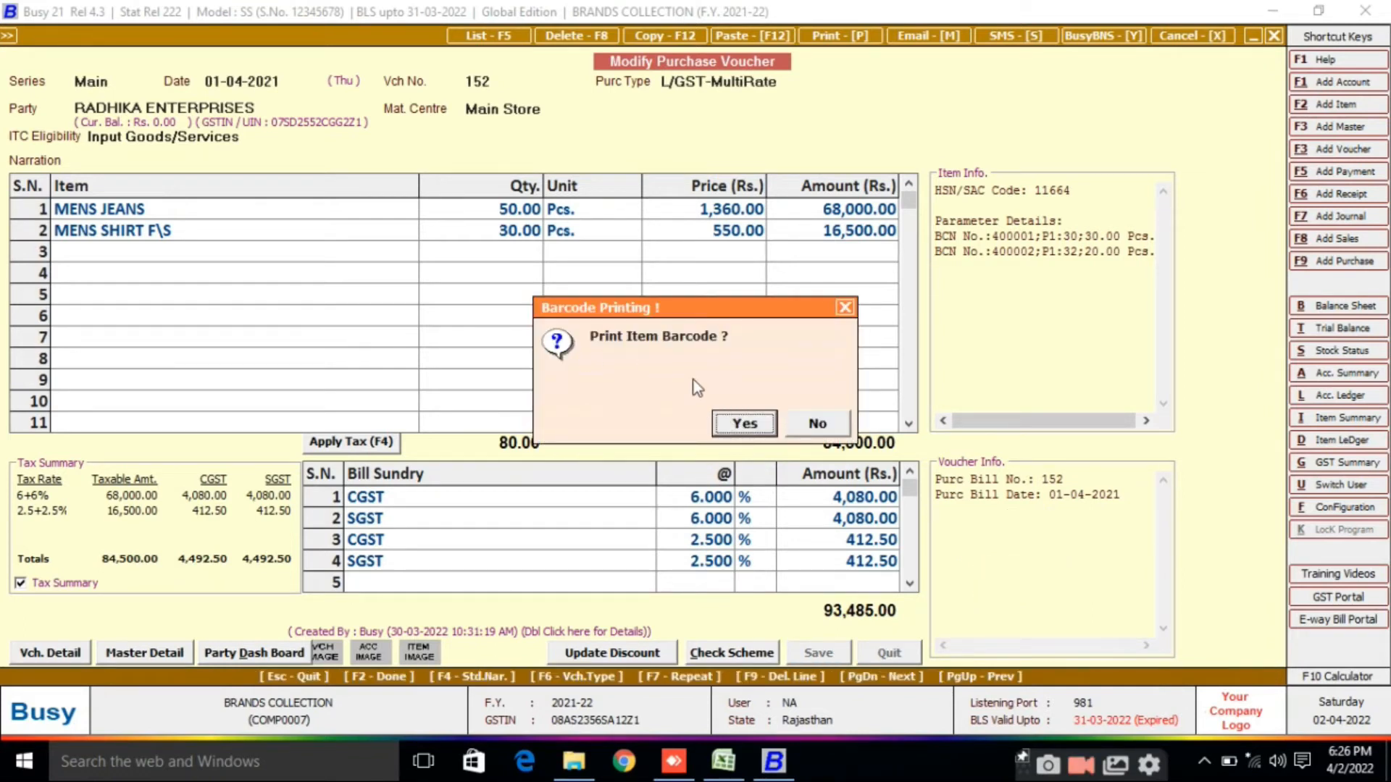
pyautogui.click(756, 426)
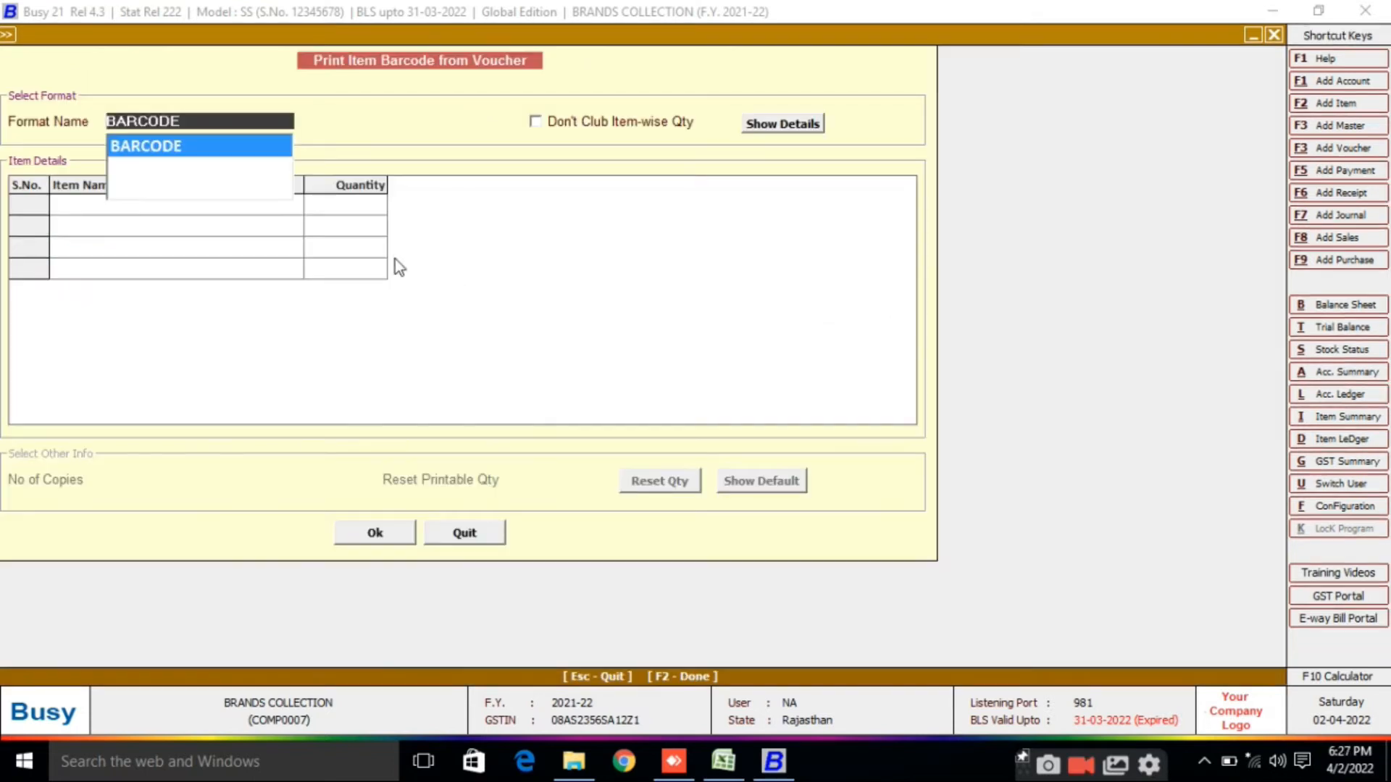
pyautogui.click(792, 126)
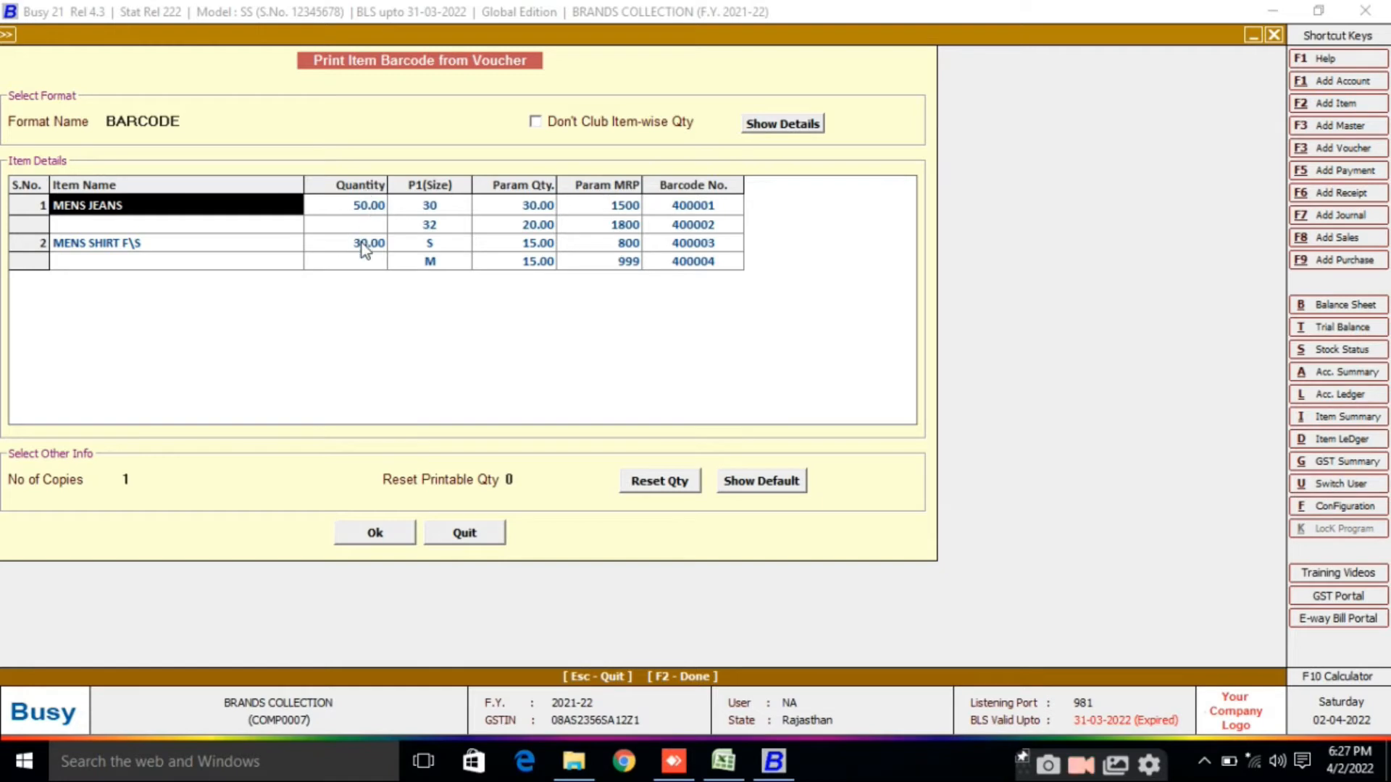
pyautogui.click(435, 206)
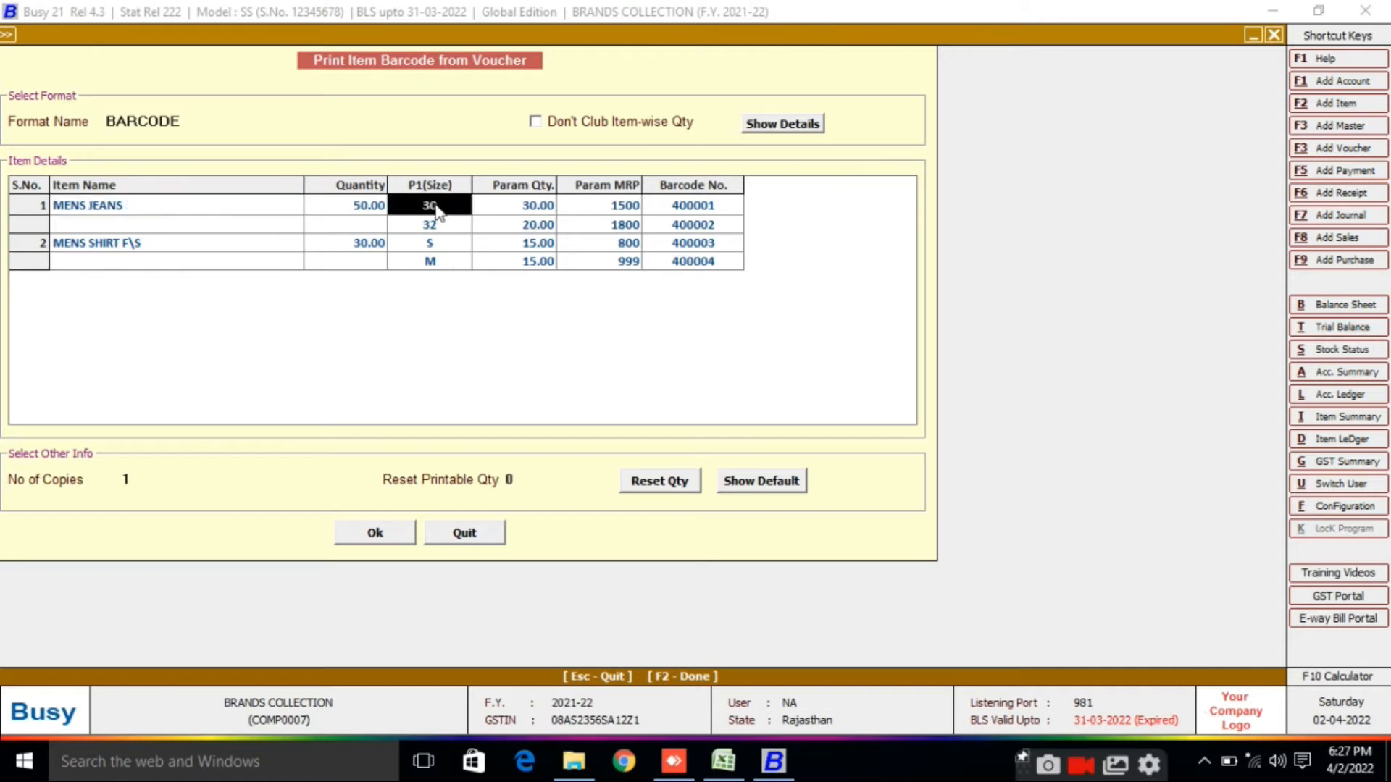
pyautogui.click(524, 209)
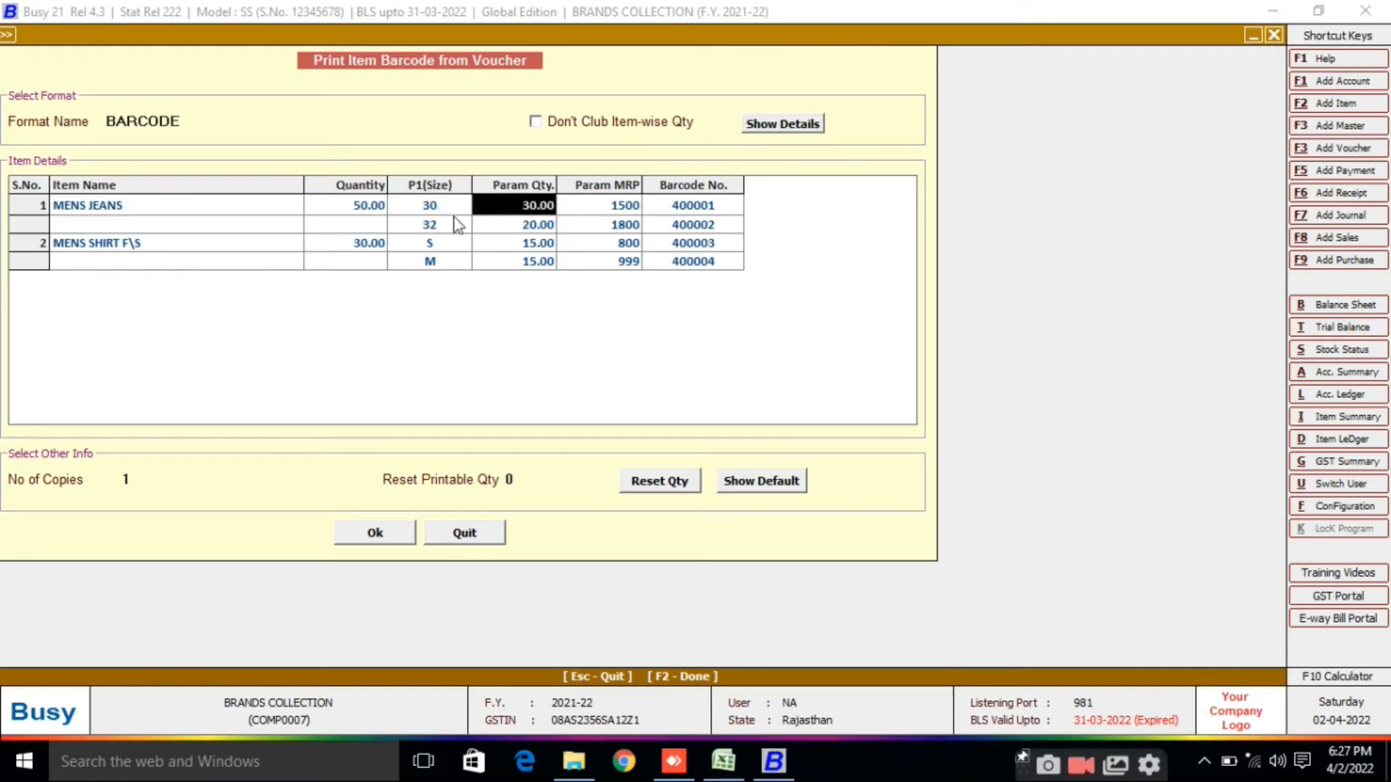
# Step: Check the size-wise barcode quantities and print the labels to the PDF file BAR on the Desktop, replacing the existing one
pyautogui.click(440, 219)
pyautogui.click(511, 229)
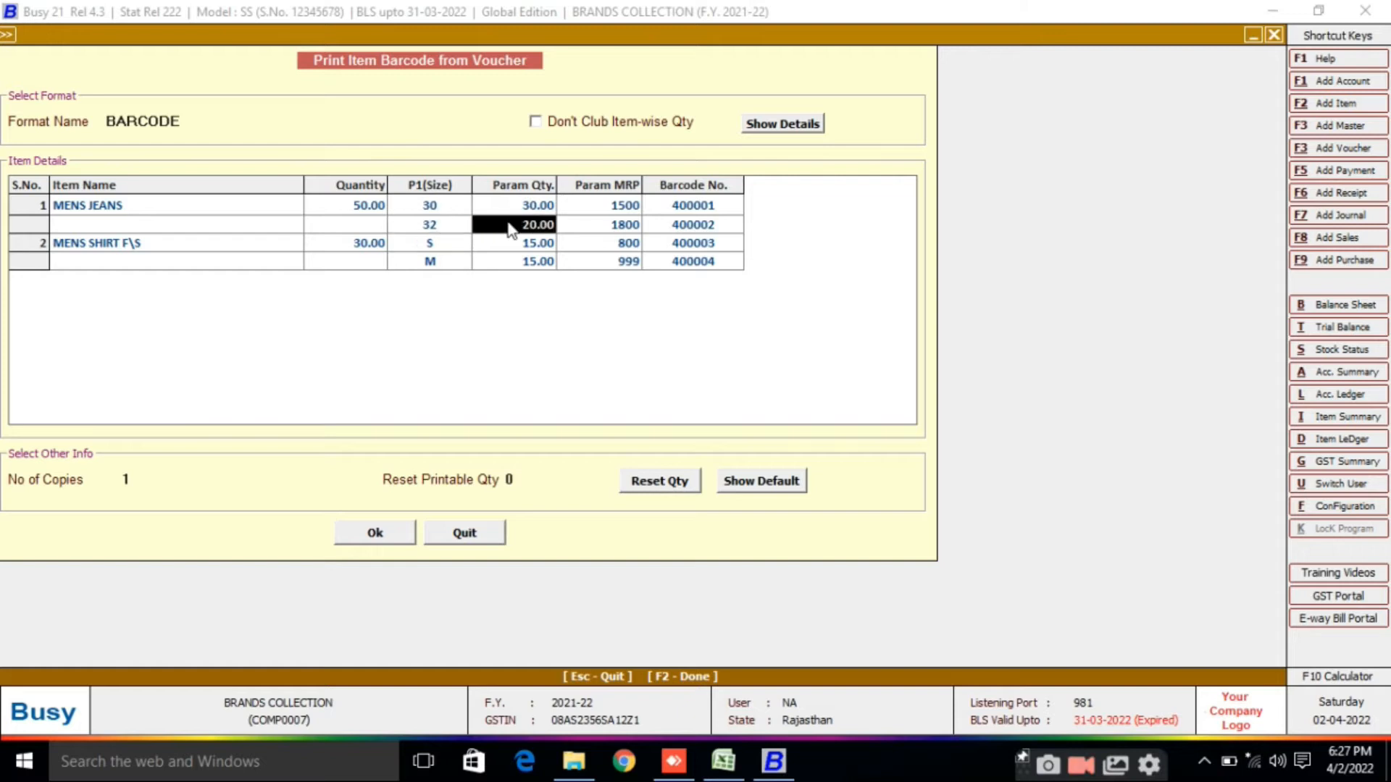
pyautogui.click(423, 247)
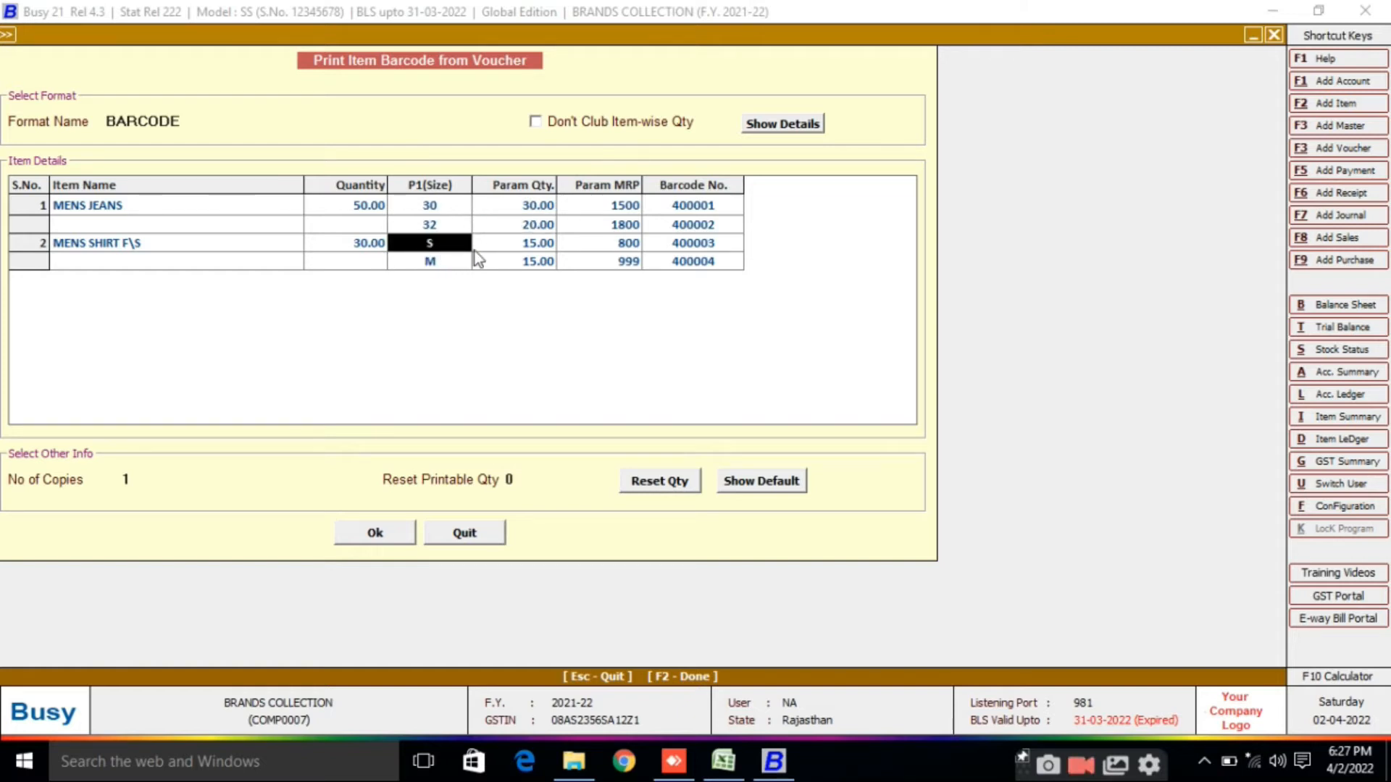
pyautogui.click(432, 264)
pyautogui.click(536, 263)
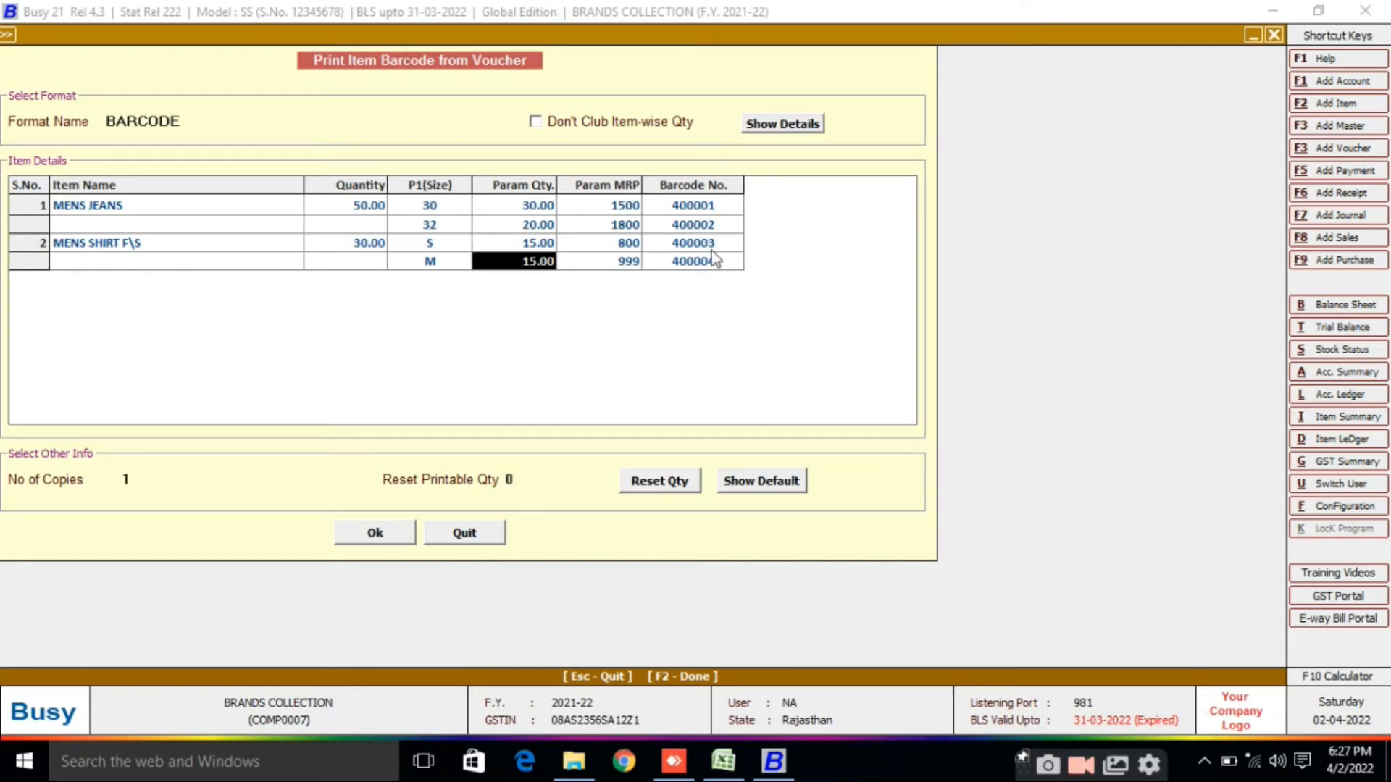
pyautogui.click(375, 534)
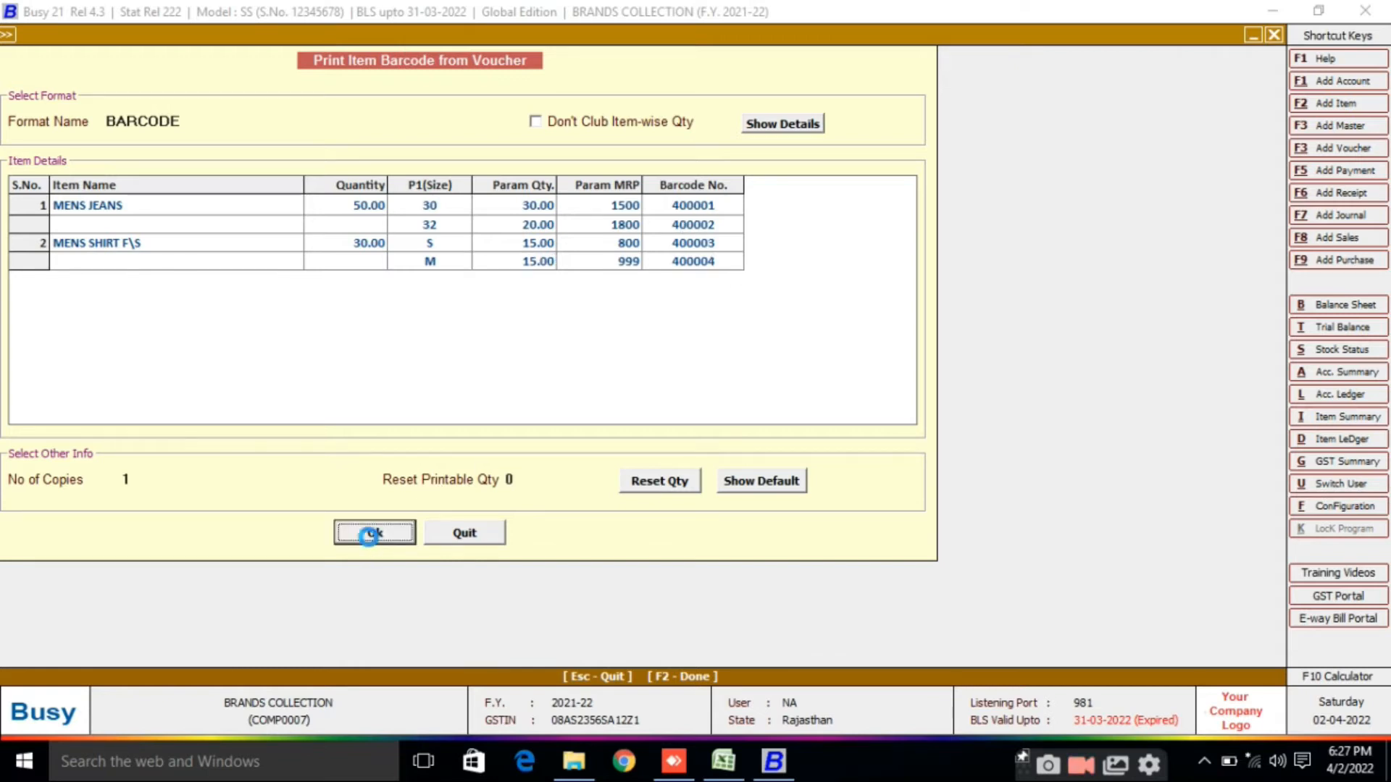
pyautogui.click(142, 138)
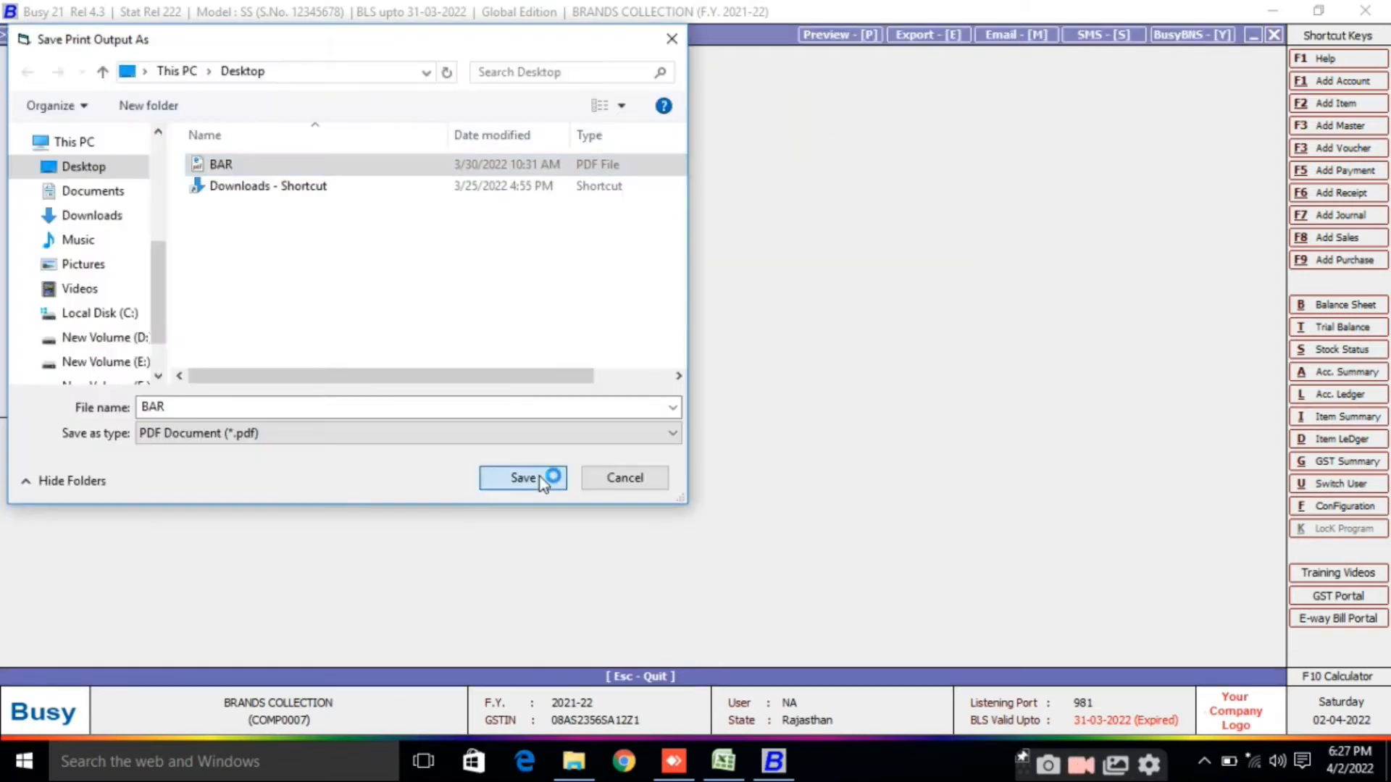
pyautogui.press('Return')
pyautogui.click(754, 385)
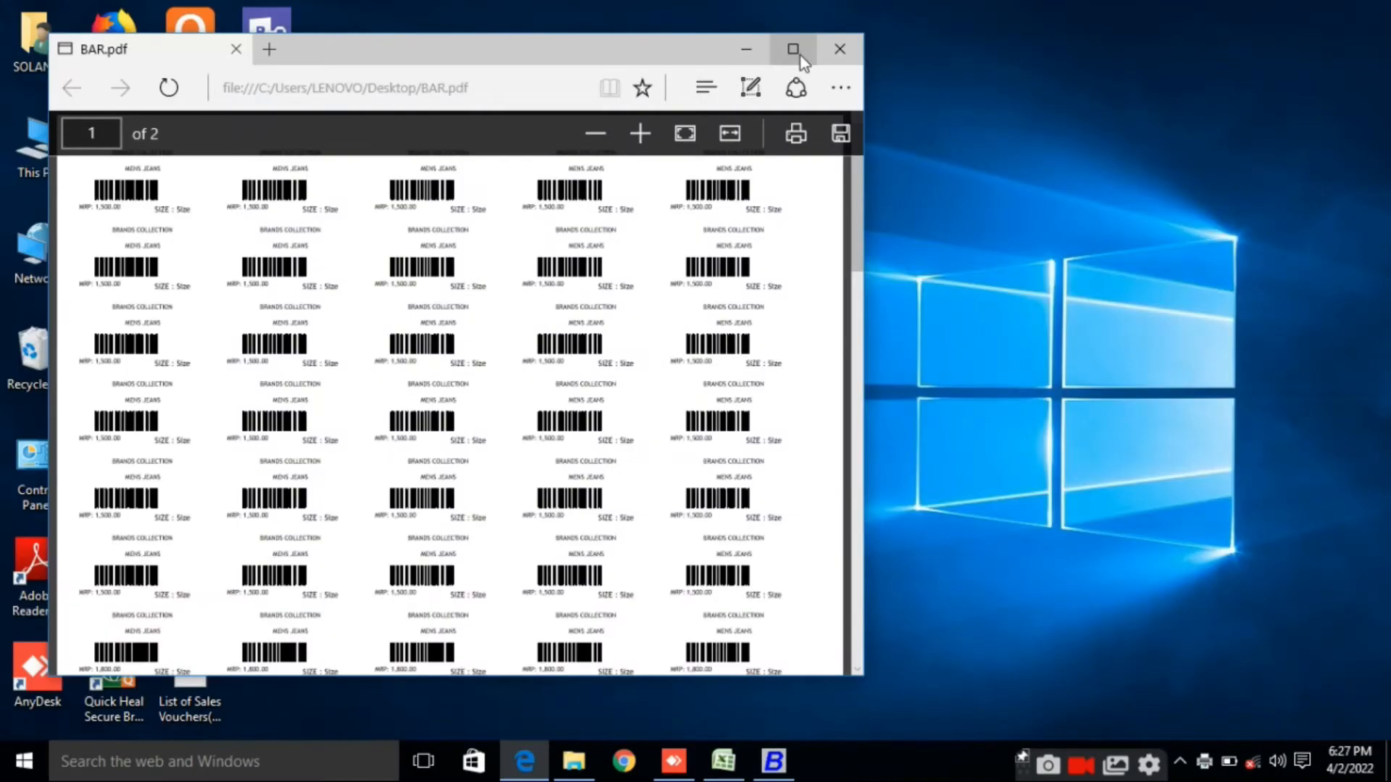
# Step: Enlarge BAR.pdf to examine the printed MENS JEANS barcode labels, and close it along with the barcode printing and voucher screens
pyautogui.click(793, 49)
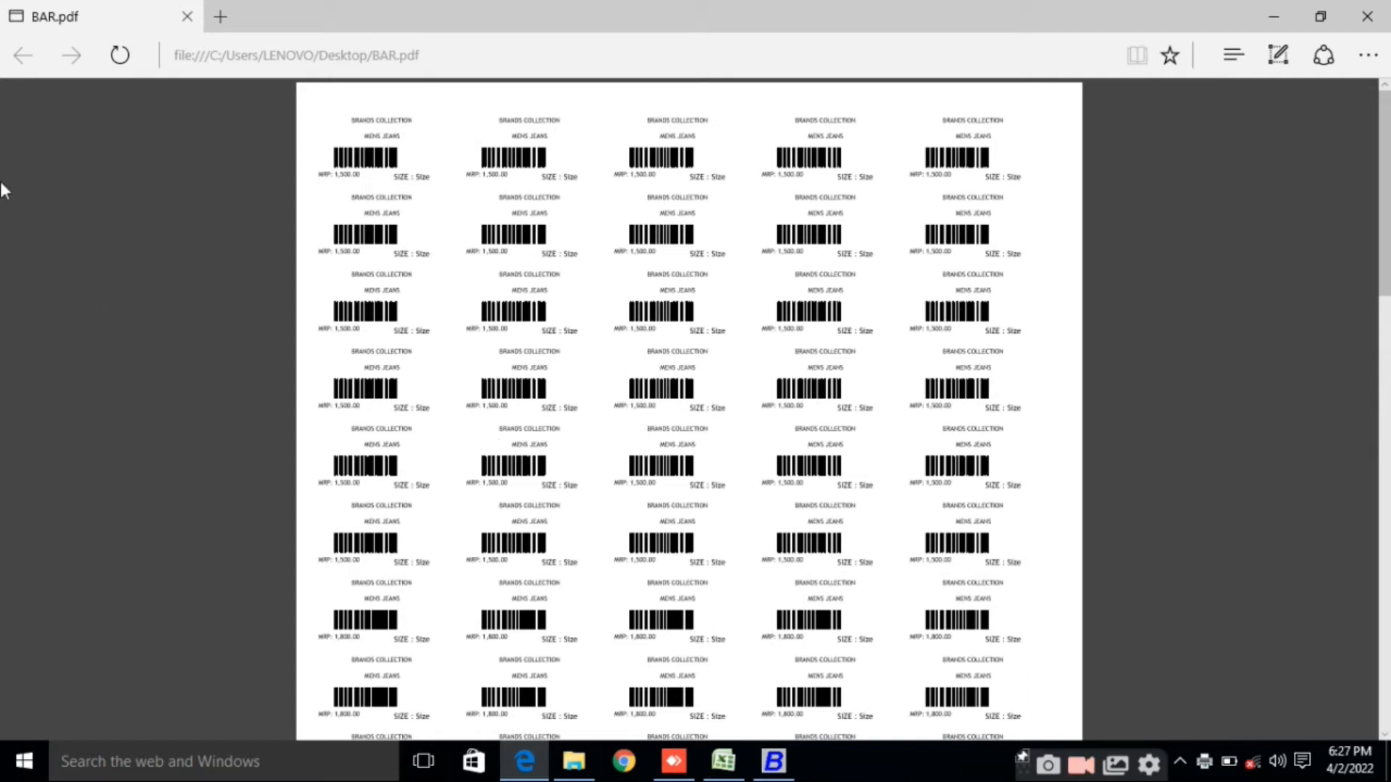
pyautogui.click(1169, 93)
pyautogui.click(1169, 92)
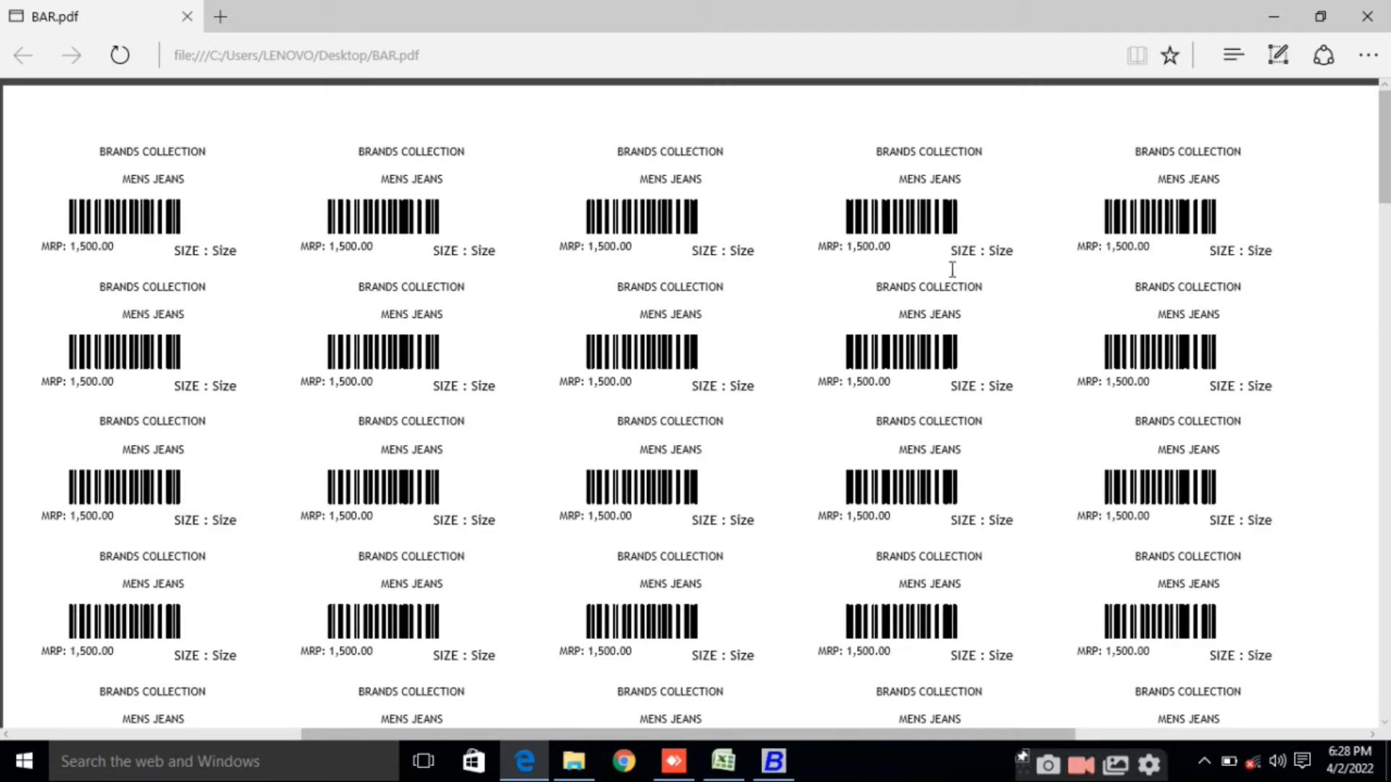
pyautogui.click(1367, 16)
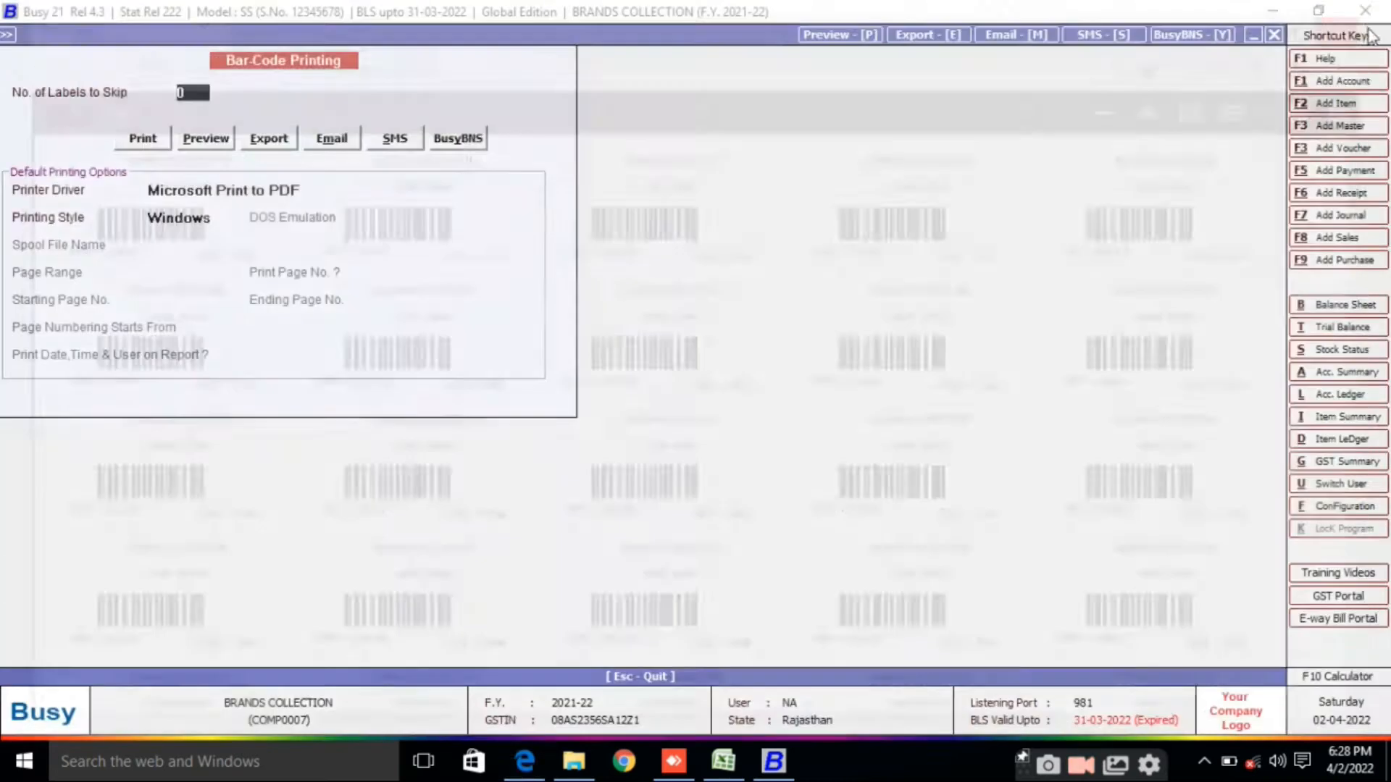
pyautogui.press('Escape')
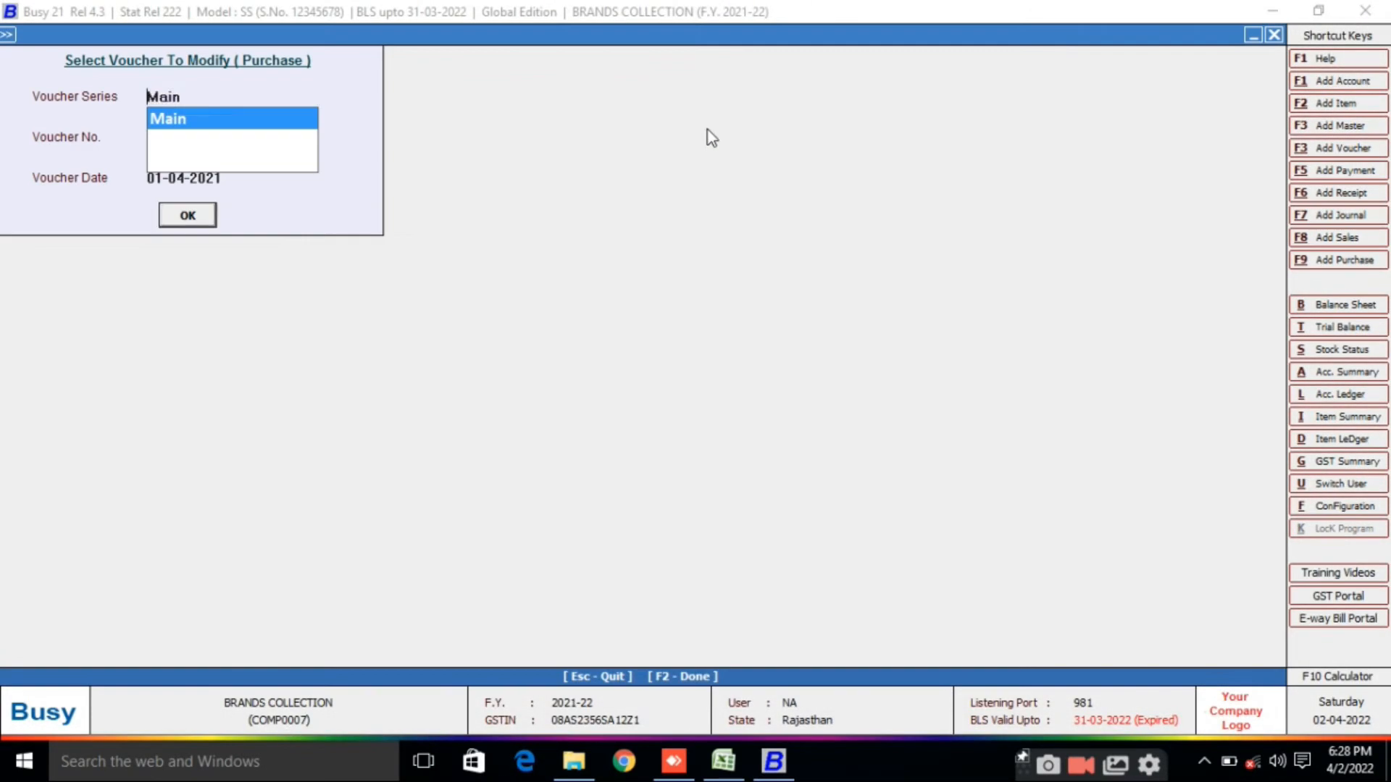
pyautogui.press('Escape')
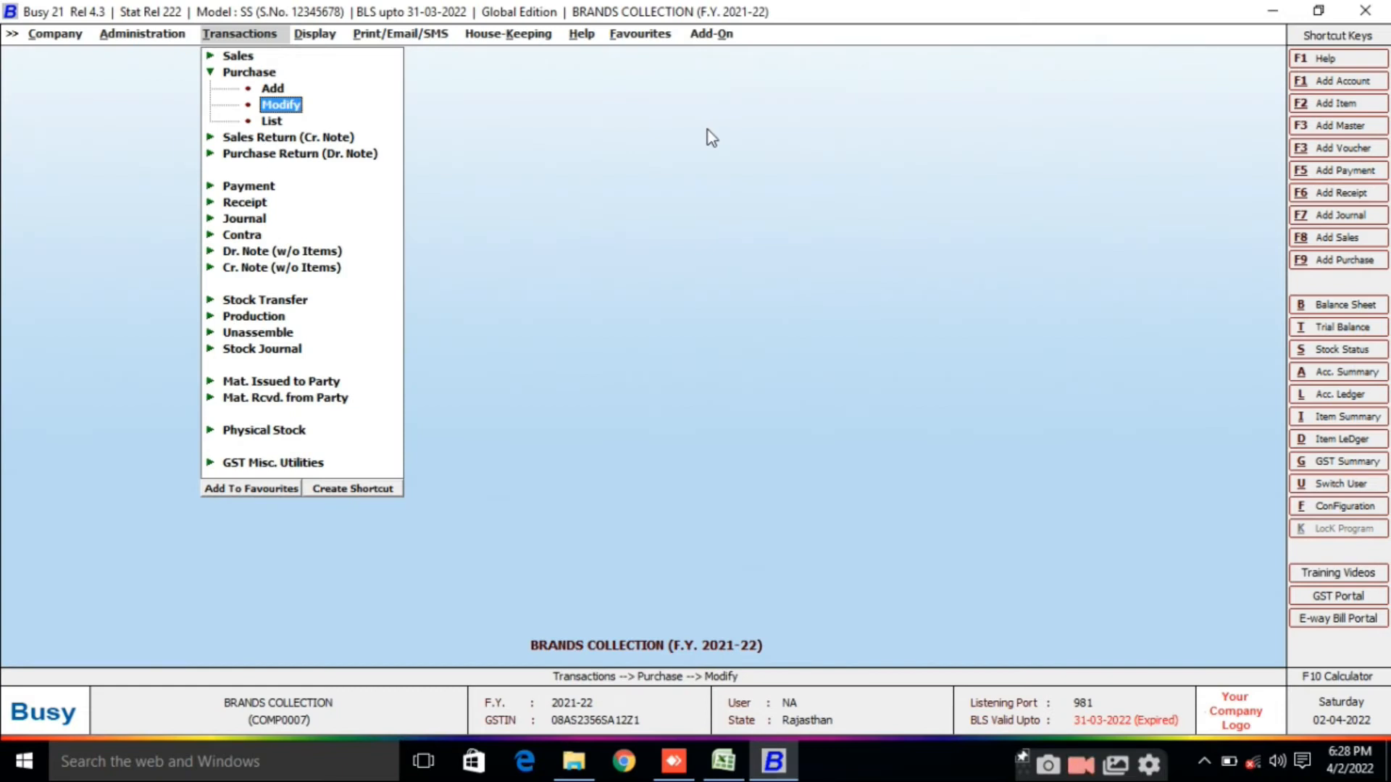
# Step: Start a new sales voucher in the Main series for party Cash and bring up its billing and shipping details
pyautogui.press('Up')
pyautogui.press('Up')
pyautogui.press('Return')
pyautogui.press('Return')
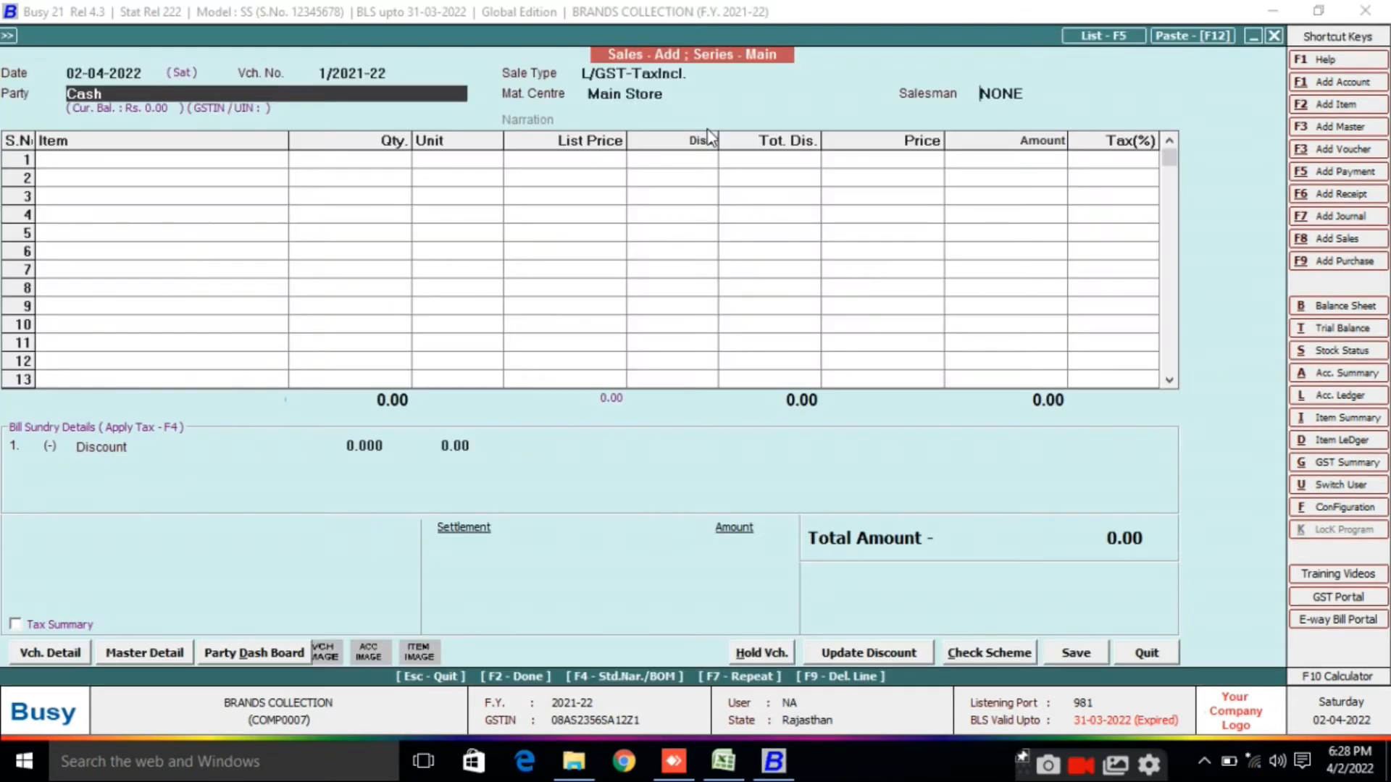
pyautogui.press('Return')
pyautogui.press('Return')
pyautogui.press('Return')
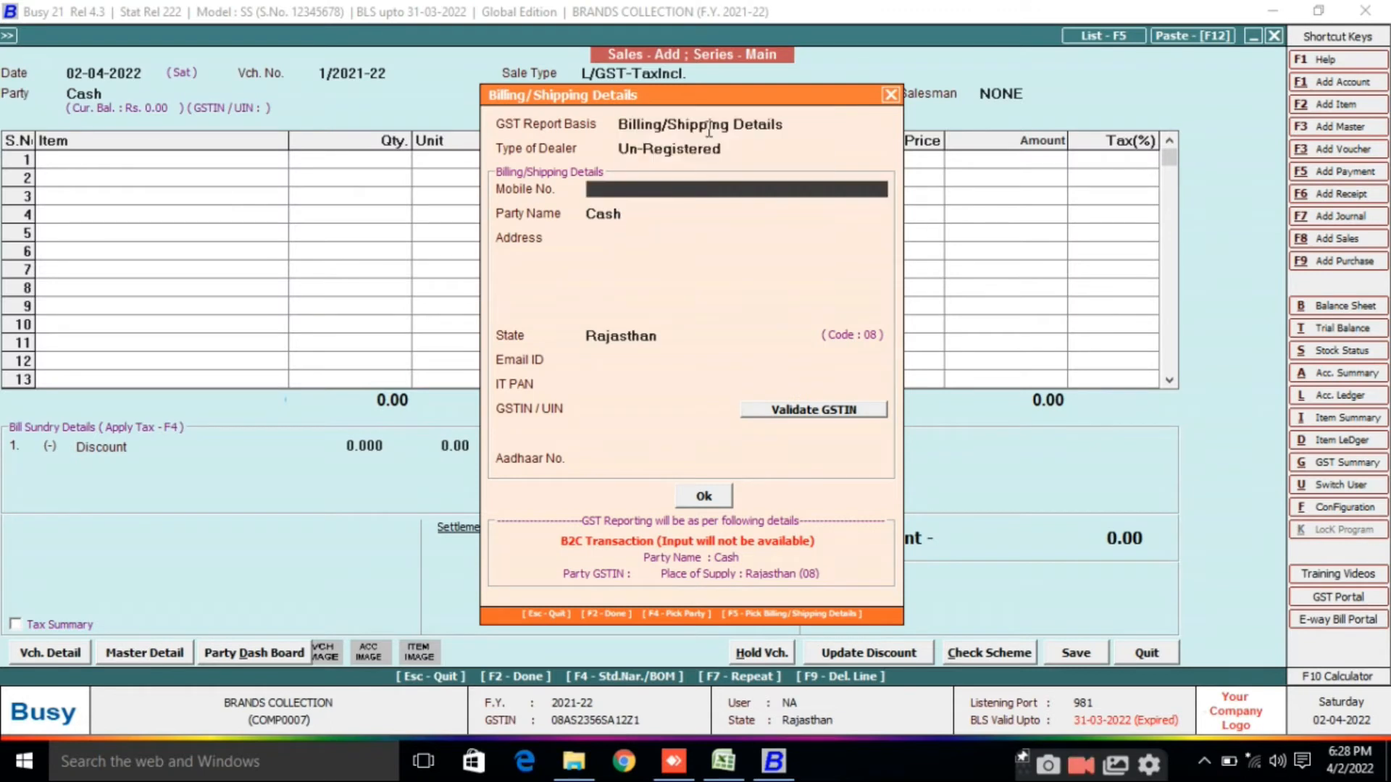
# Step: Enter the customer's mobile number and name in the billing details and accept them
pyautogui.write('999999')
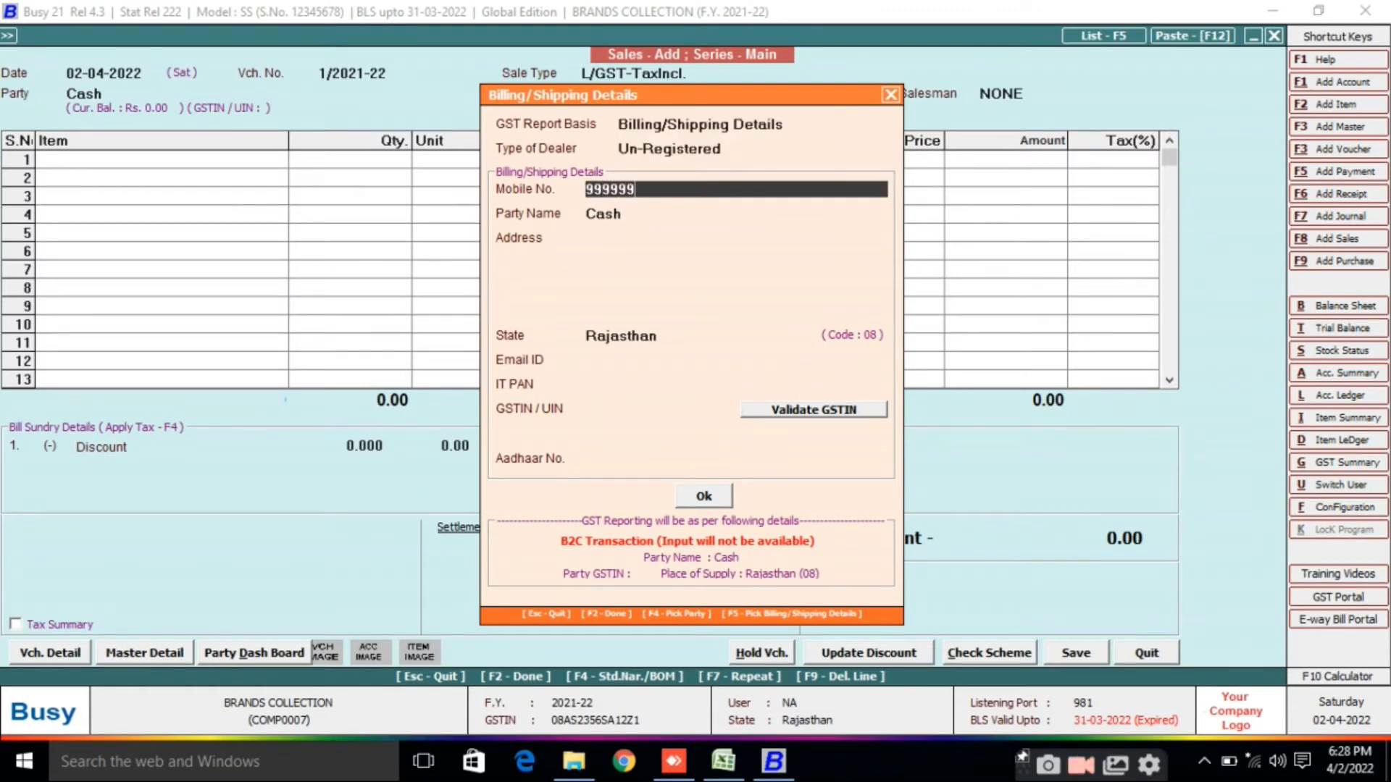
pyautogui.press('Return')
pyautogui.write('MONU')
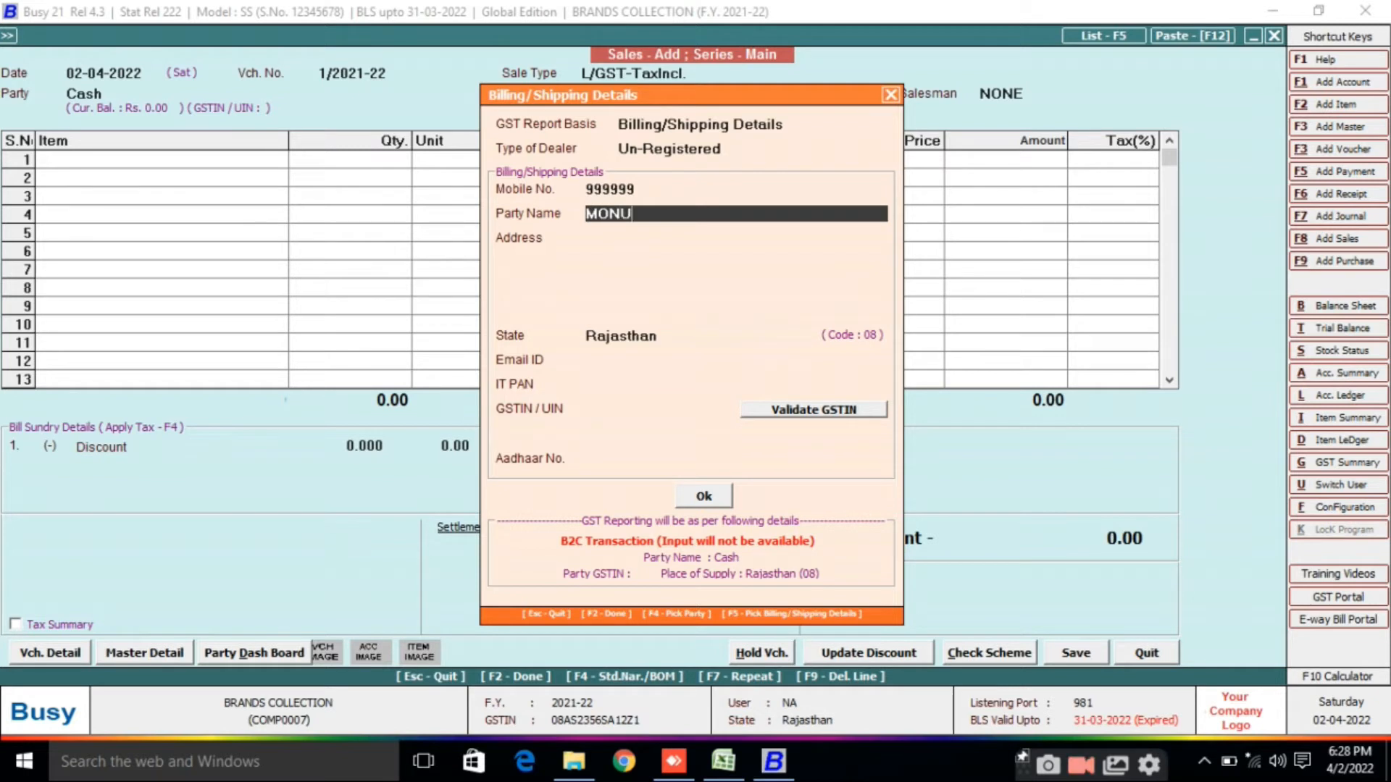
pyautogui.press('F2')
# Step: Assign the salesman listed directly after NONE to the sales voucher
pyautogui.press('Up')
pyautogui.press('Down')
pyautogui.press('Up')
pyautogui.press('Down')
pyautogui.press('Down')
pyautogui.press('Up')
pyautogui.press('Up')
pyautogui.press('Down')
pyautogui.press('Down')
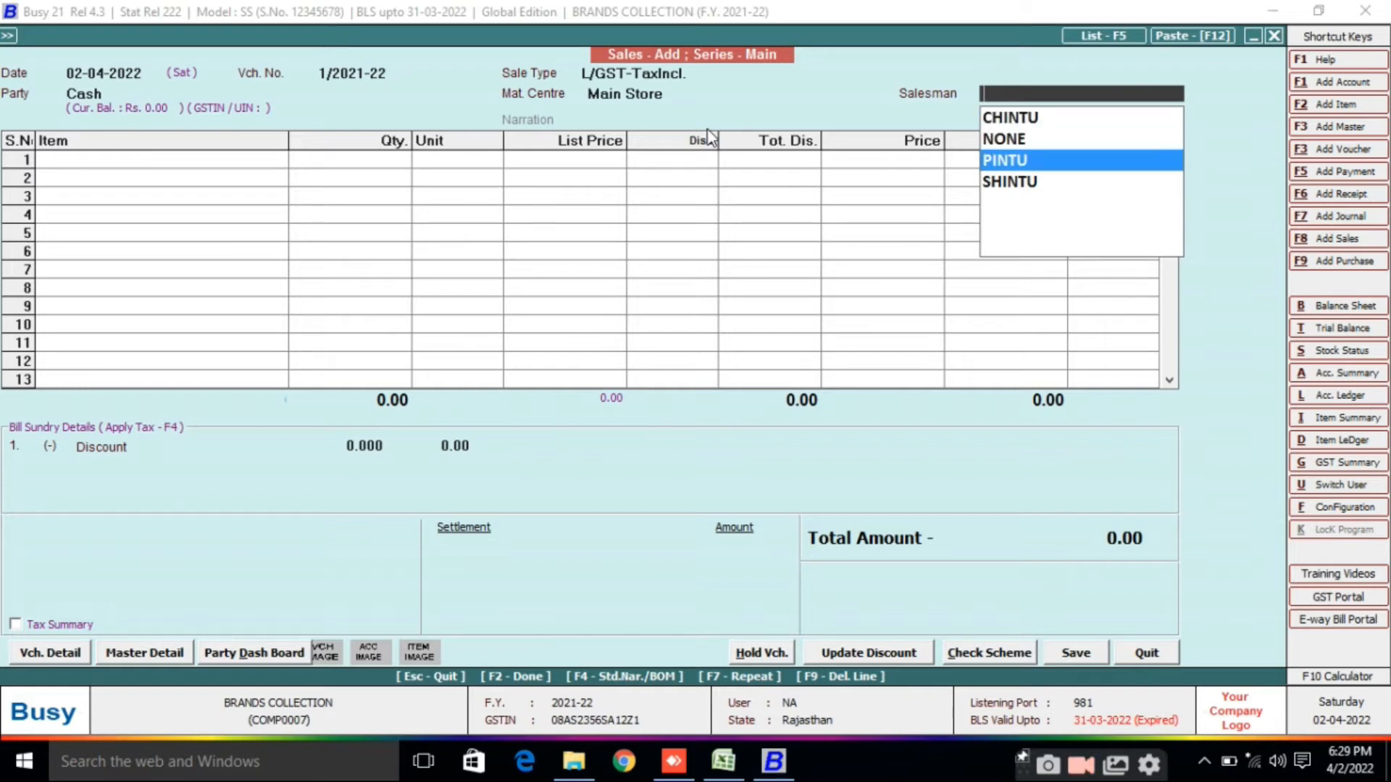
pyautogui.press('Return')
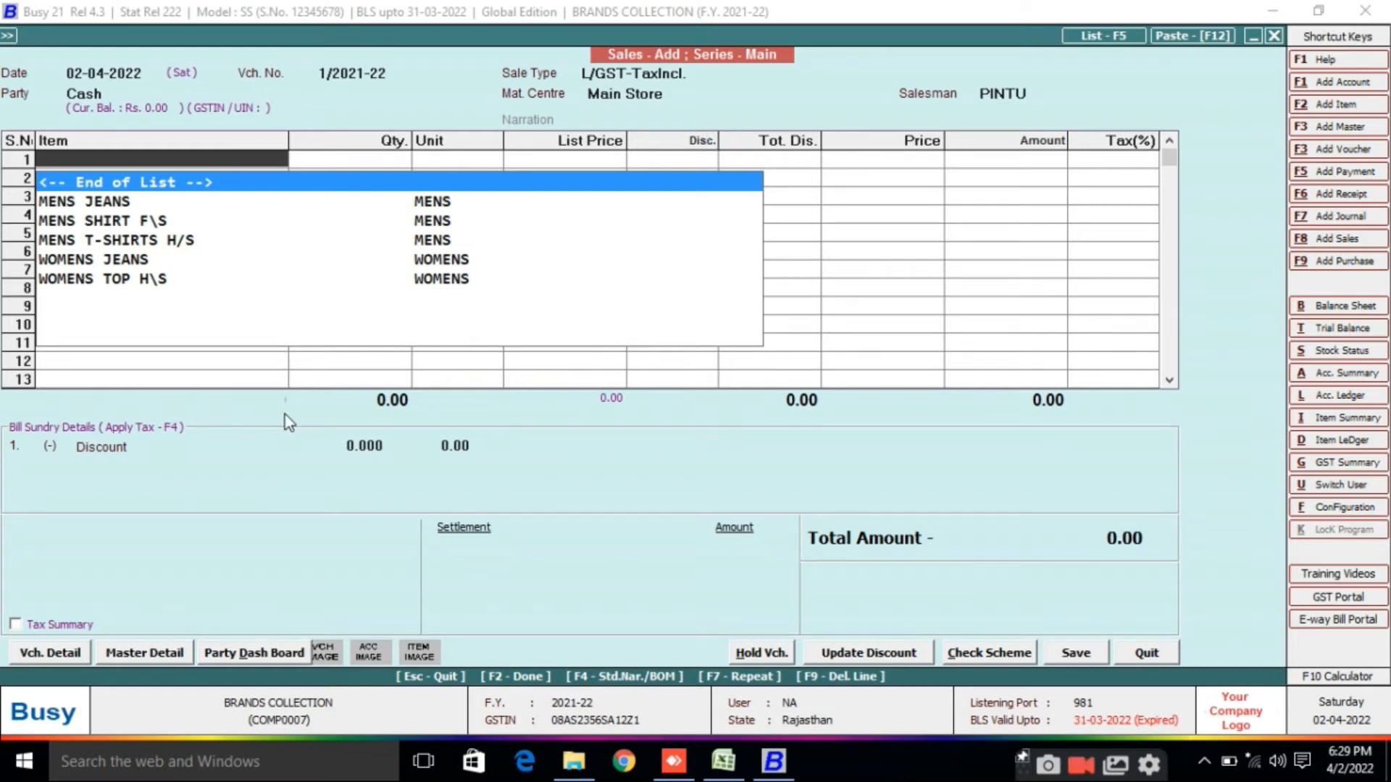
# Step: In the sales POS configuration, set picking item names and parameters from bar codes to Y, and save it
pyautogui.click(46, 655)
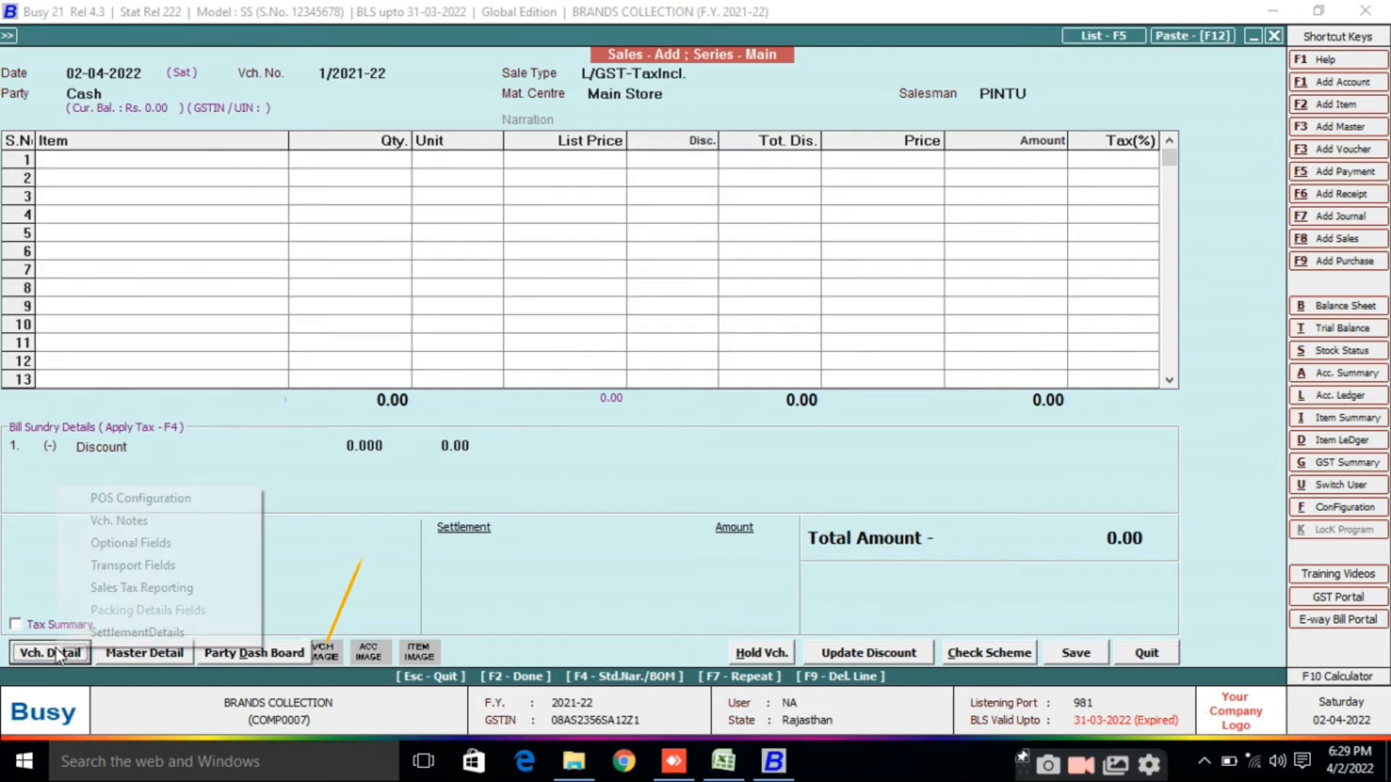
pyautogui.click(156, 500)
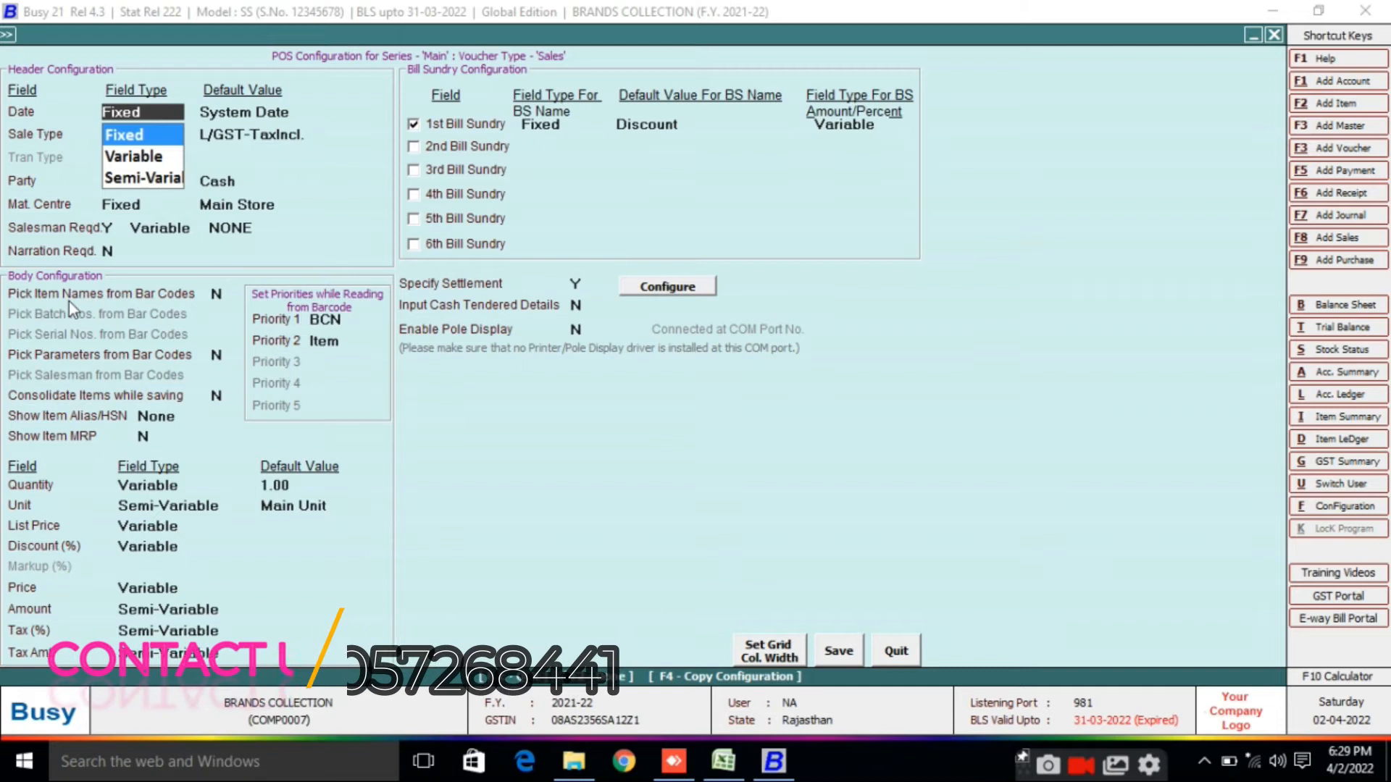
pyautogui.click(217, 293)
pyautogui.write('Y')
pyautogui.click(221, 355)
pyautogui.write('Y')
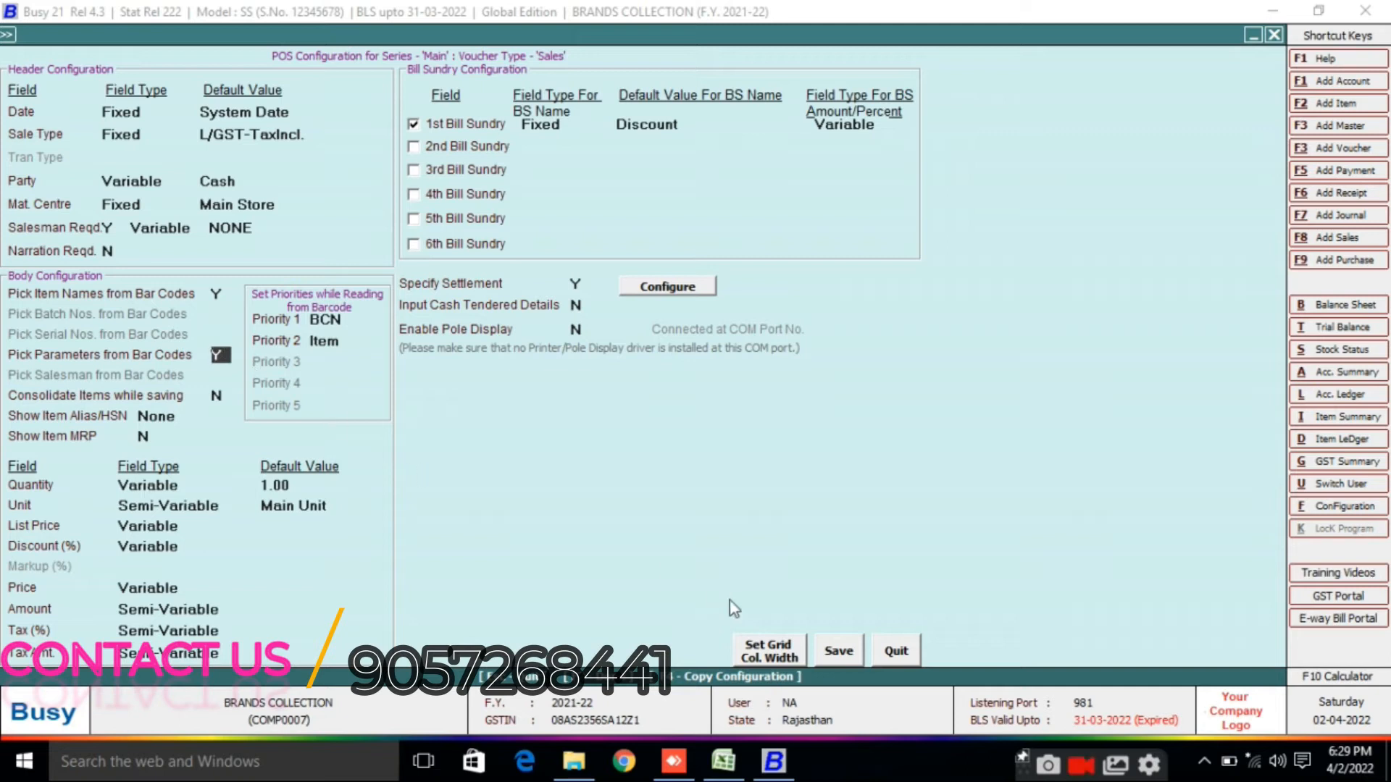
pyautogui.click(838, 651)
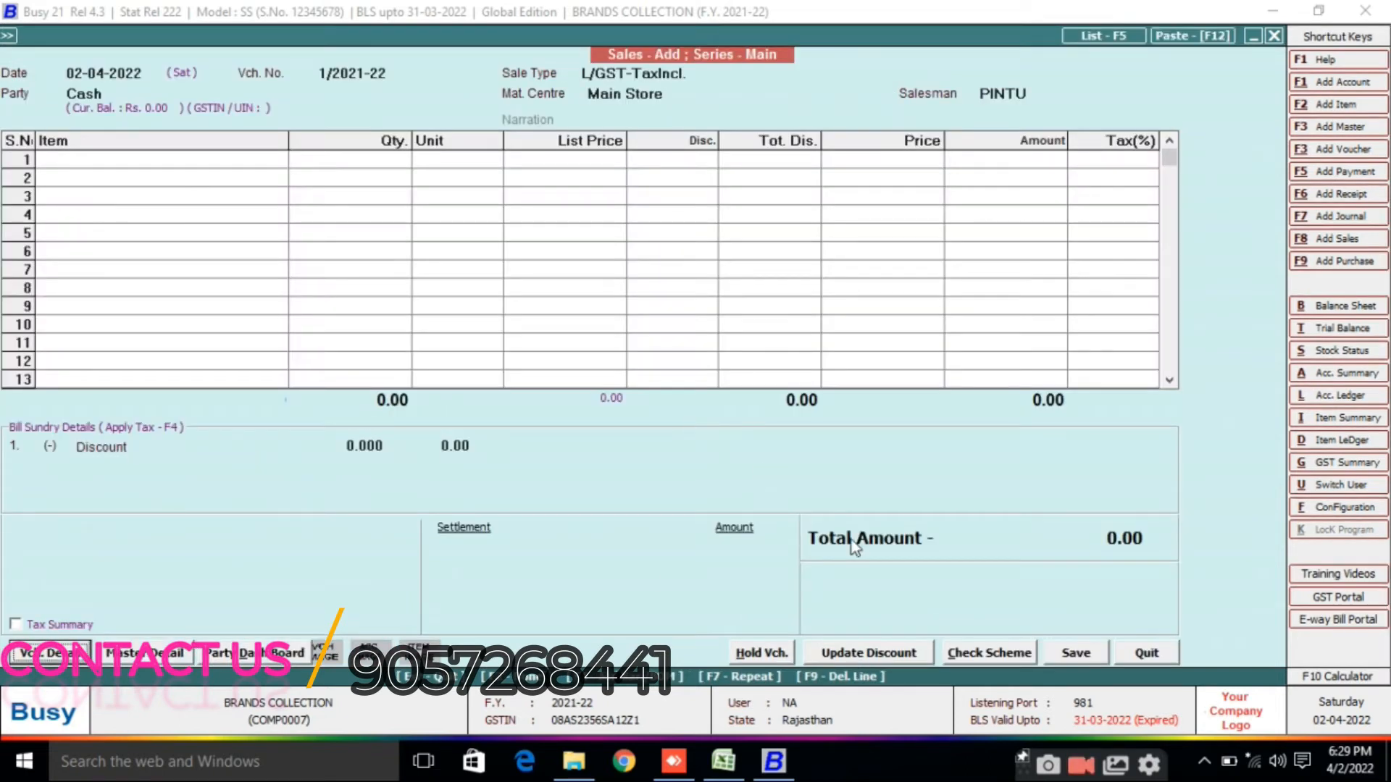
# Step: Quit the unsaved sales voucher and reopen the RADHIKA ENTERPRISES purchase voucher dated 01-04-2021
pyautogui.press('Escape')
pyautogui.press('Return')
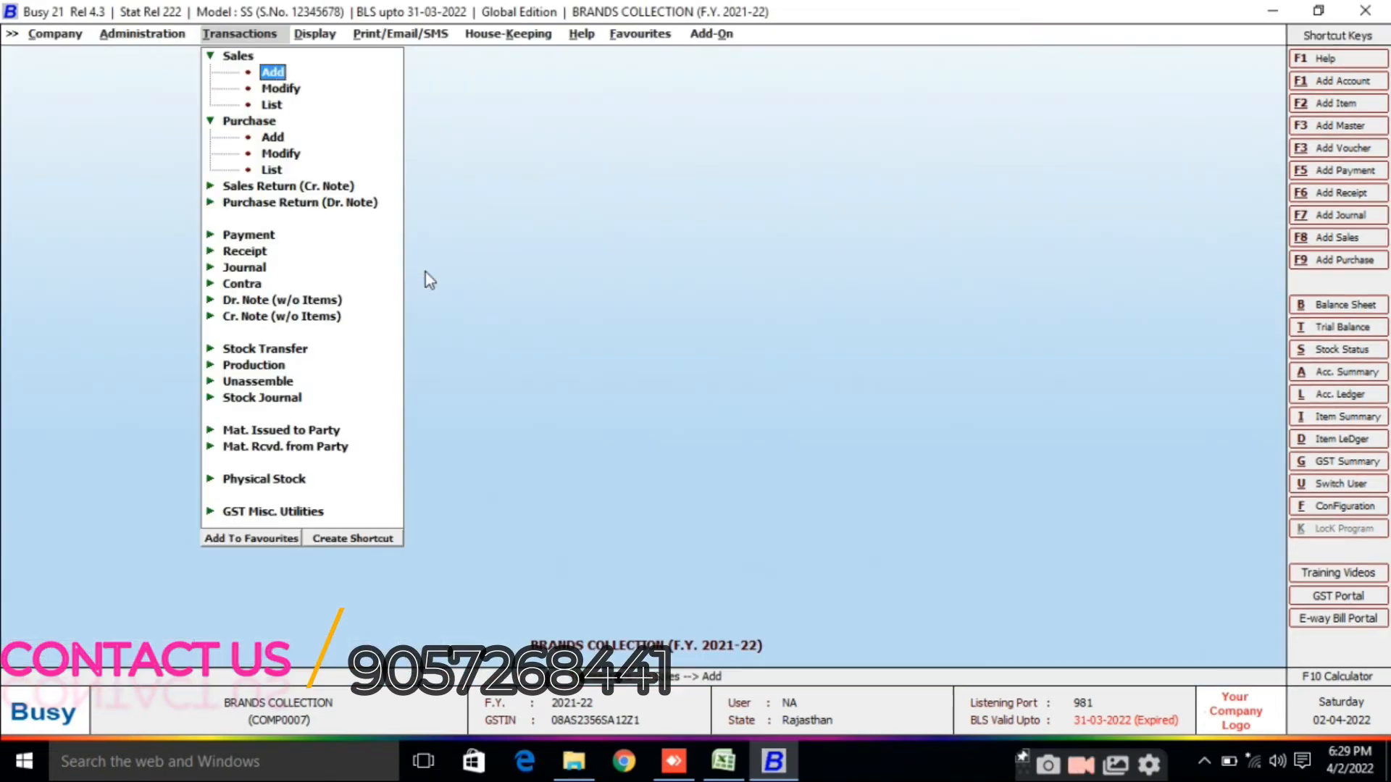
pyautogui.press('Down')
pyautogui.press('Down')
pyautogui.press('Down')
pyautogui.press('Down')
pyautogui.press('Down')
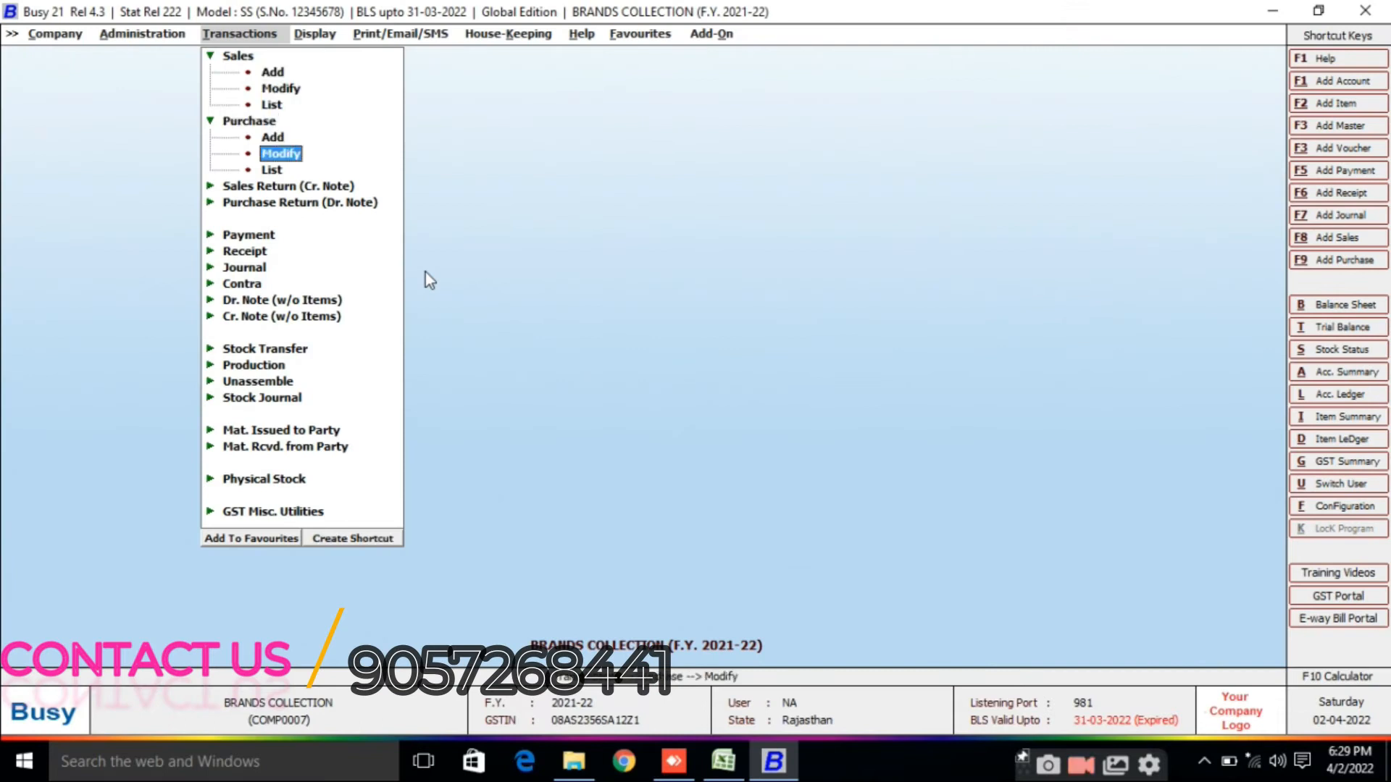
pyautogui.press('Return')
pyautogui.press('Return')
# Step: Look up the size-wise barcode numbers in the MENS JEANS stock details, and quit the purchase voucher without saving
pyautogui.click(476, 207)
pyautogui.press('Return')
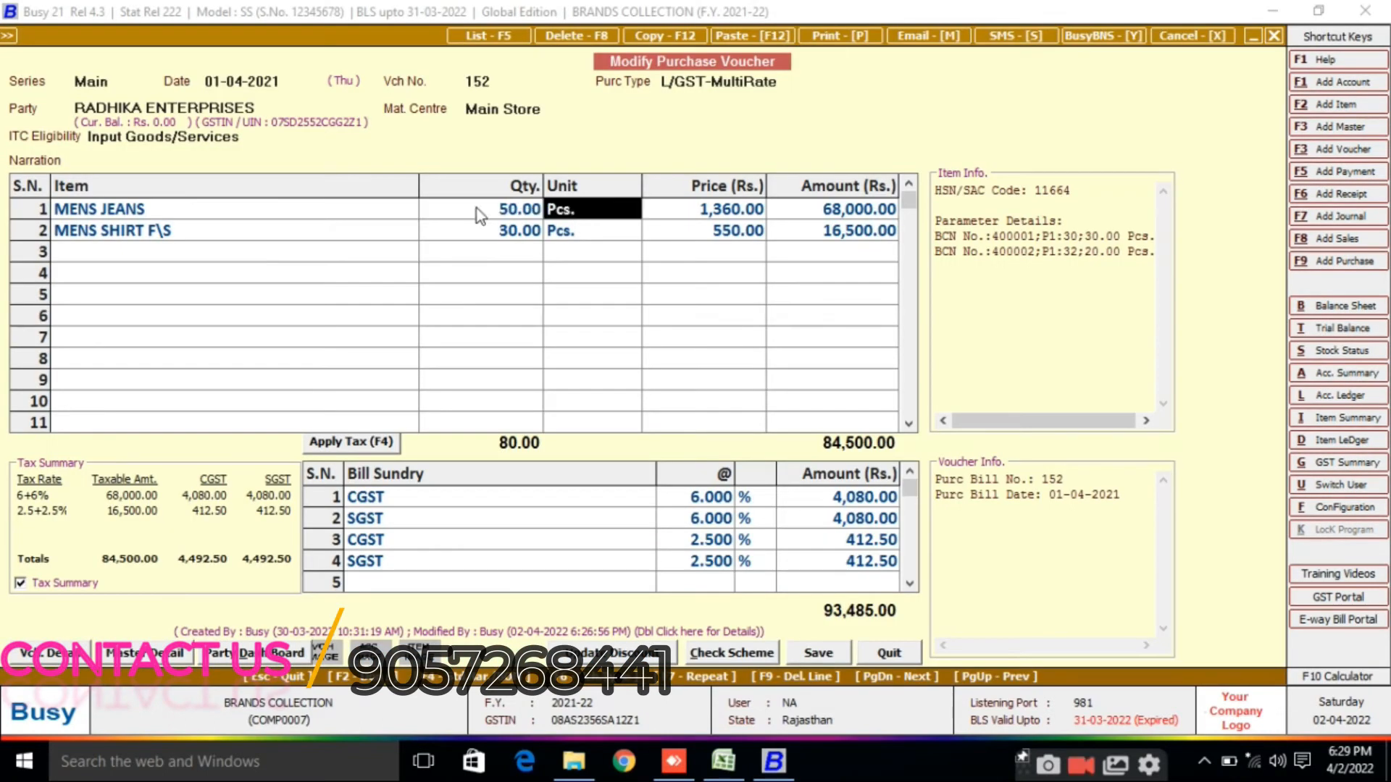
pyautogui.press('Return')
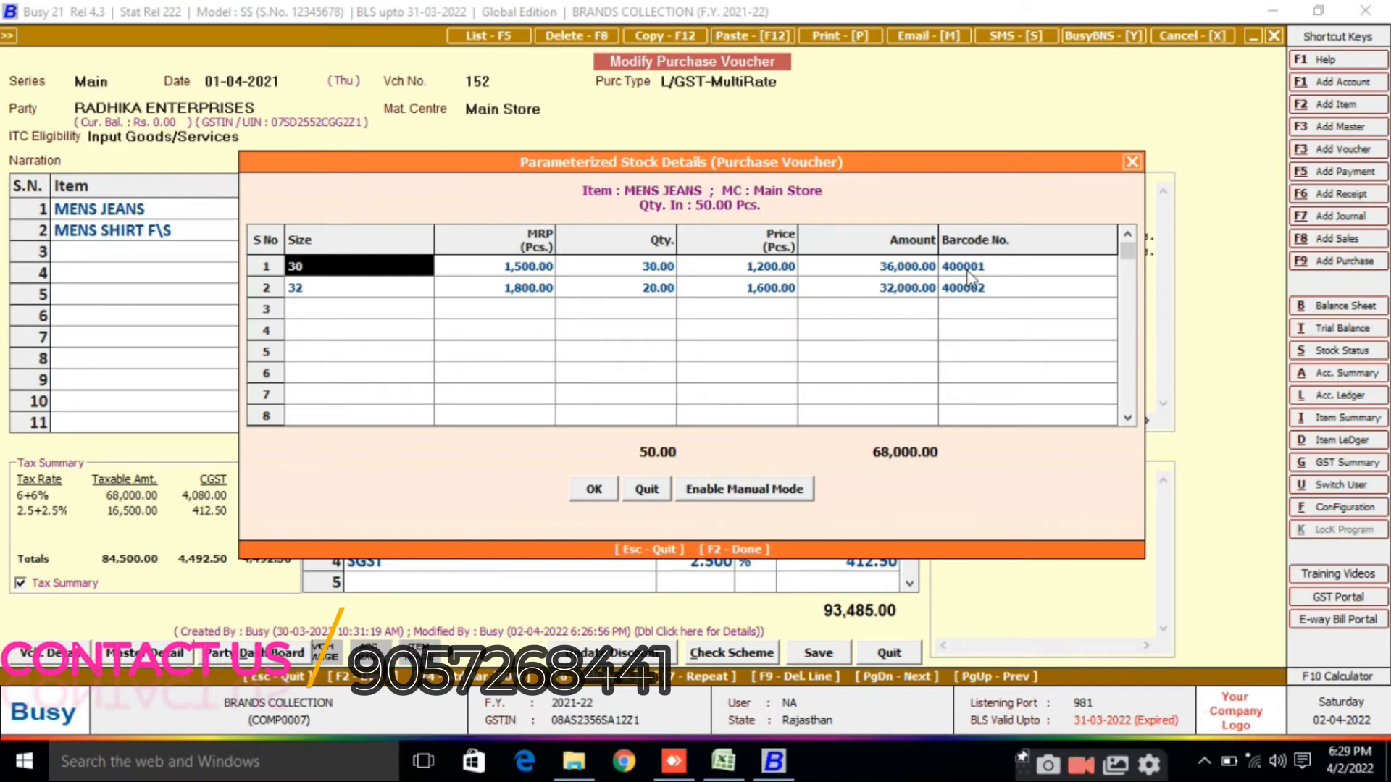
pyautogui.press('Escape')
pyautogui.press('Escape')
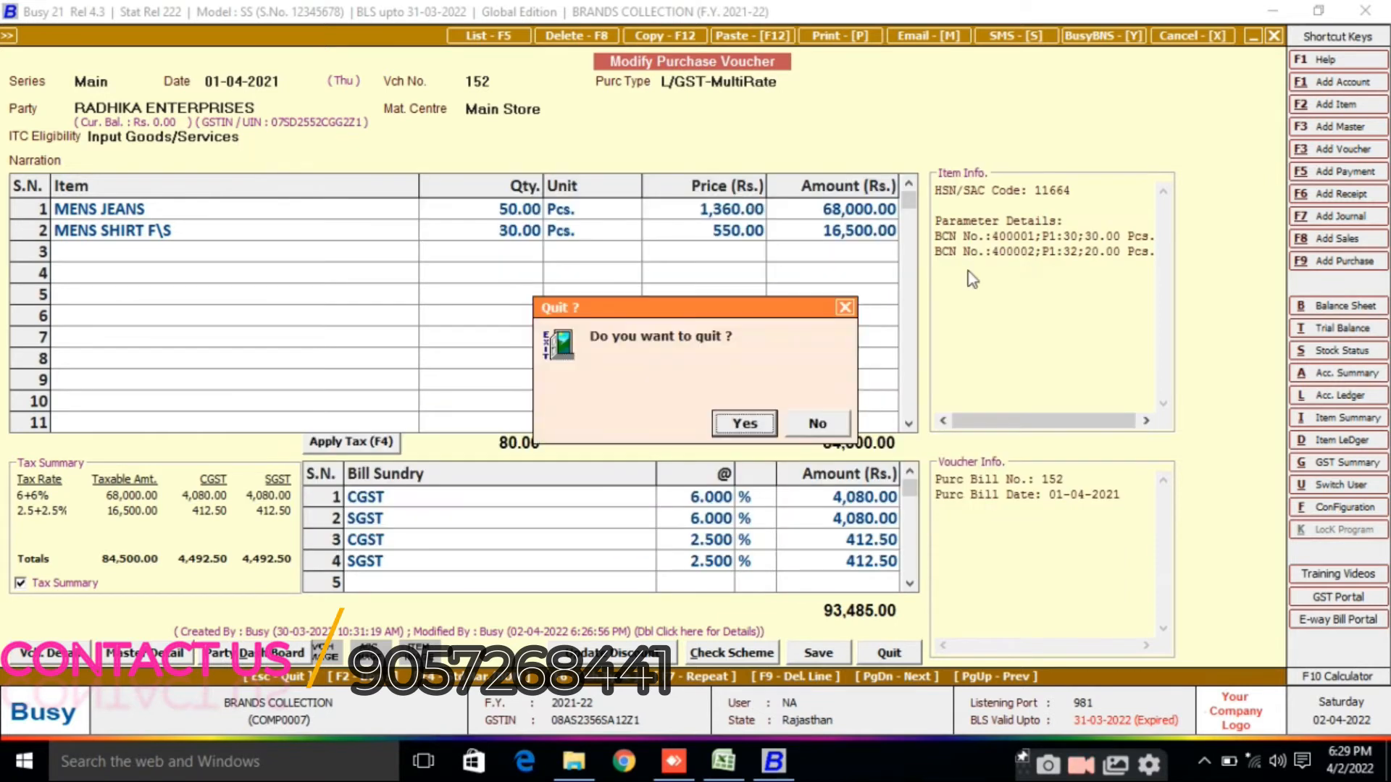
pyautogui.press('y')
pyautogui.press('Escape')
# Step: Start a new Cash sales voucher, decline the item list, and enter barcode 400001 in the first item row
pyautogui.press('Up')
pyautogui.press('Up')
pyautogui.press('Up')
pyautogui.press('Return')
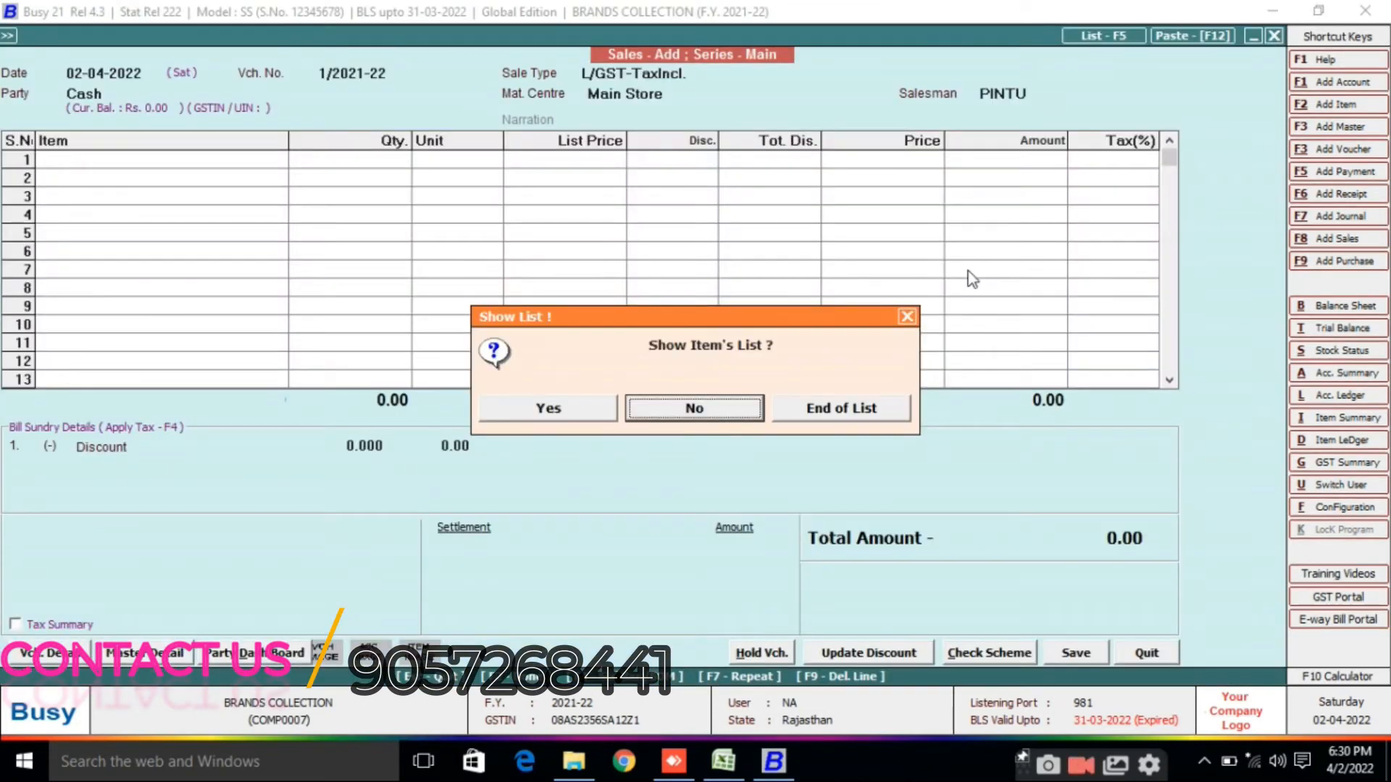
pyautogui.press('Return')
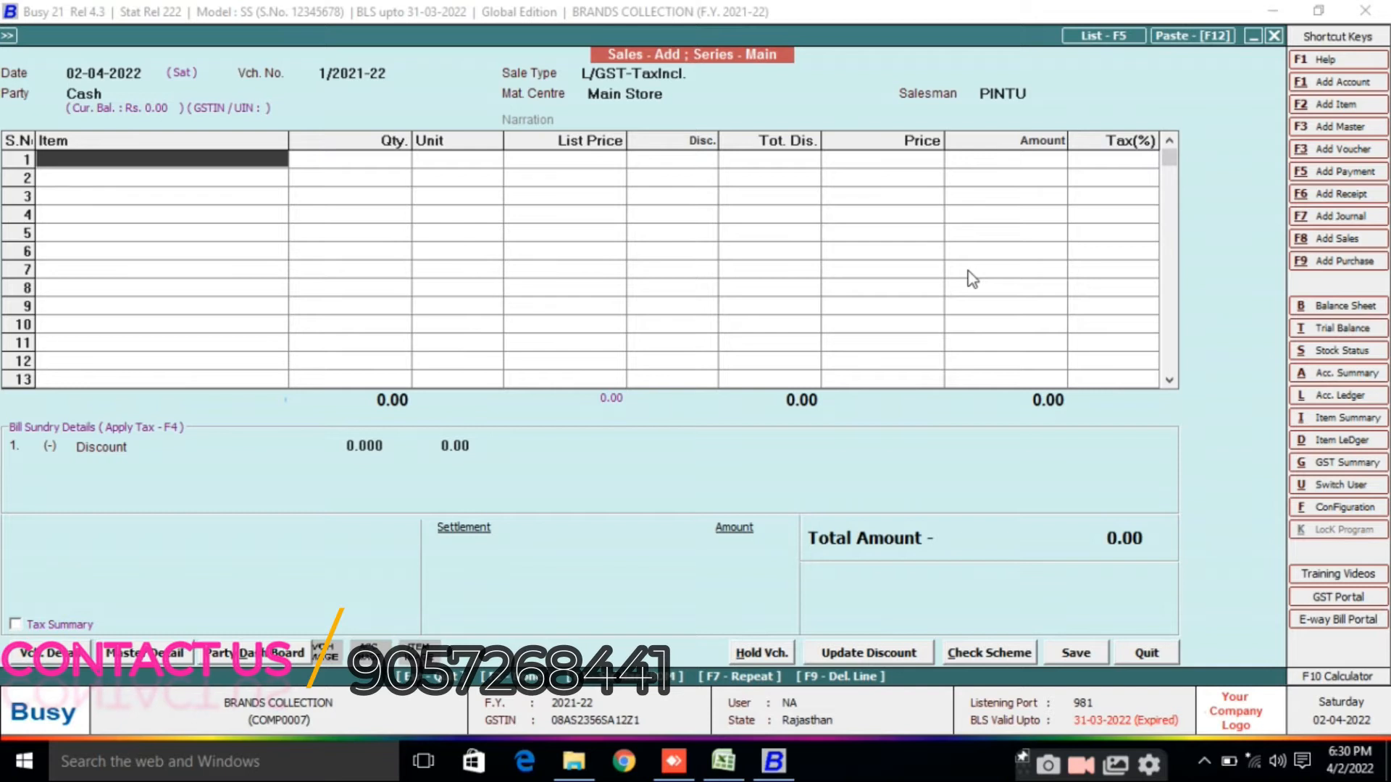
pyautogui.write('400001')
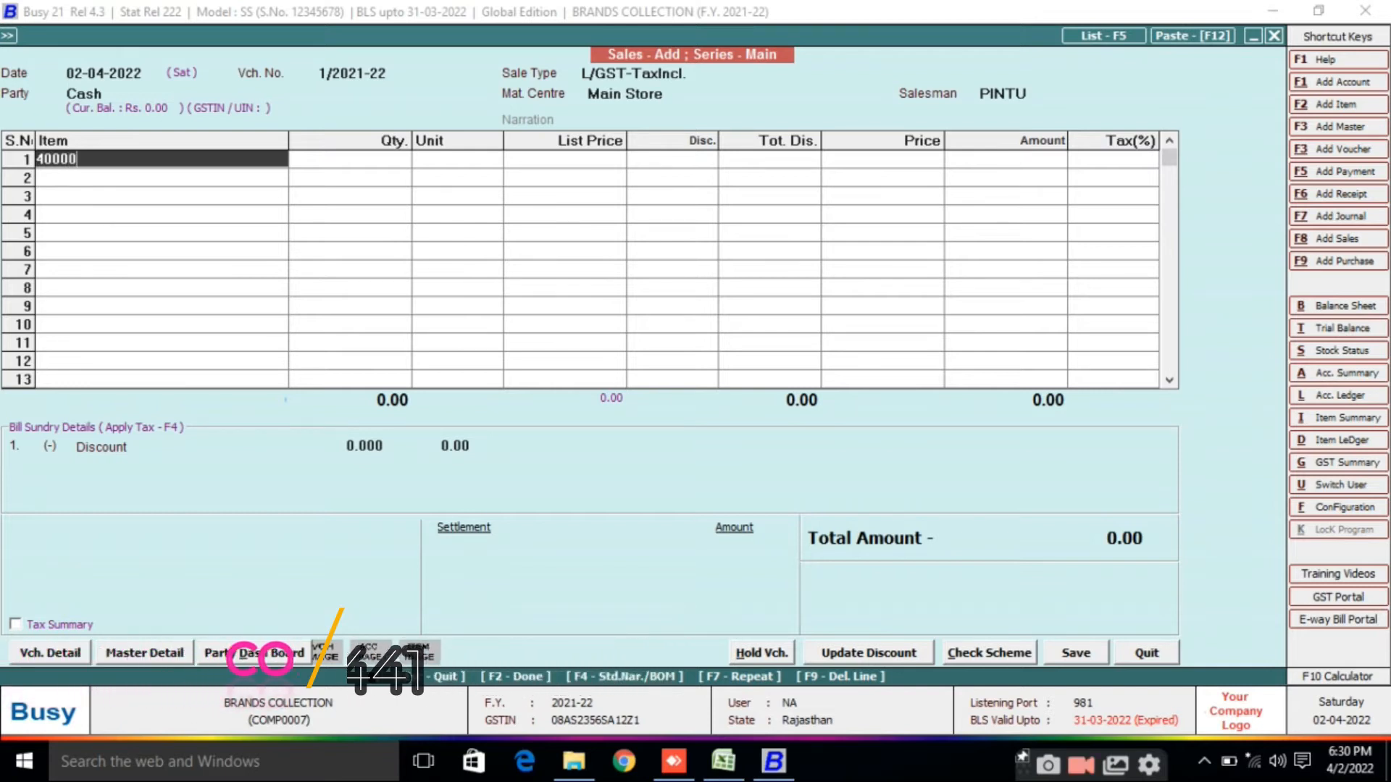
pyautogui.press('Return')
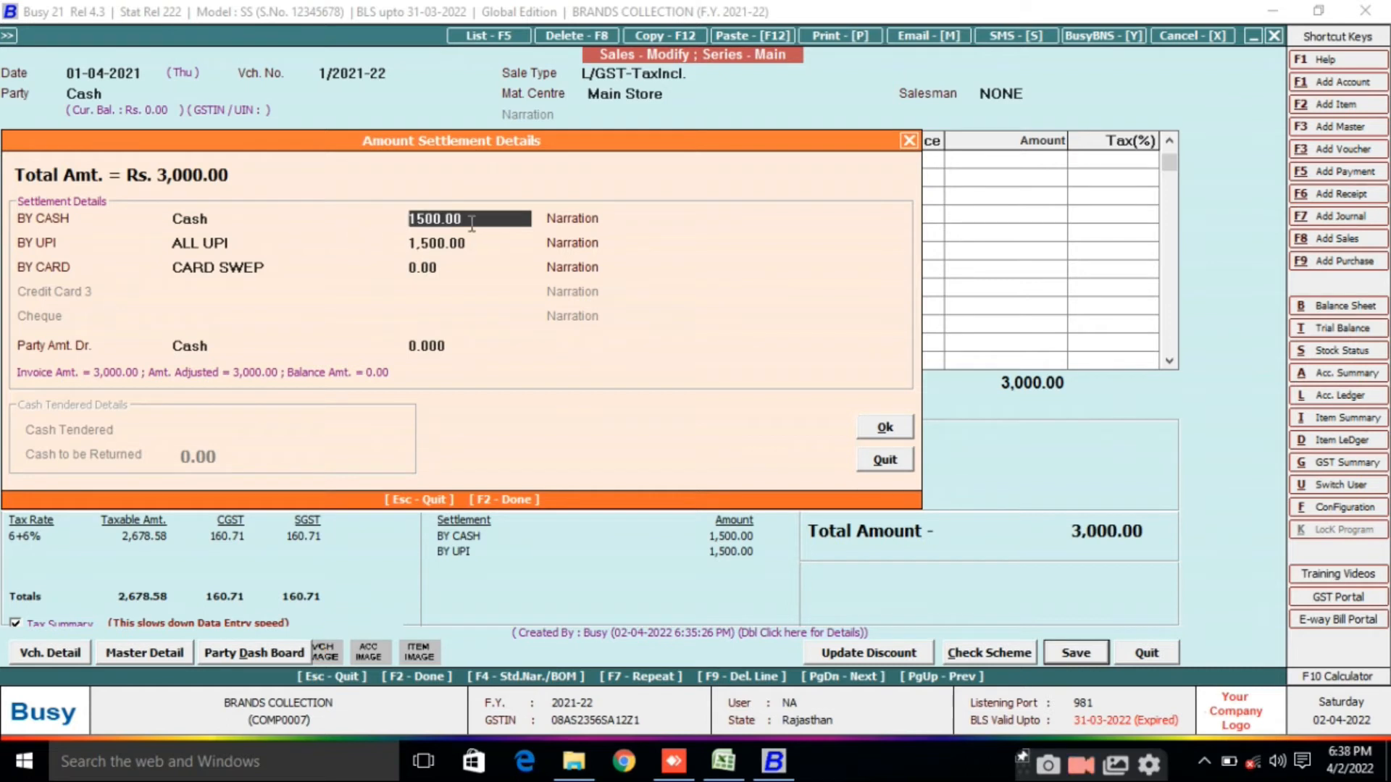
# Step: Set the cash settlement amount to 1500 for the sales voucher and accept the settlement details
pyautogui.press('BackSpace')
pyautogui.write('1500')
pyautogui.press('Return')
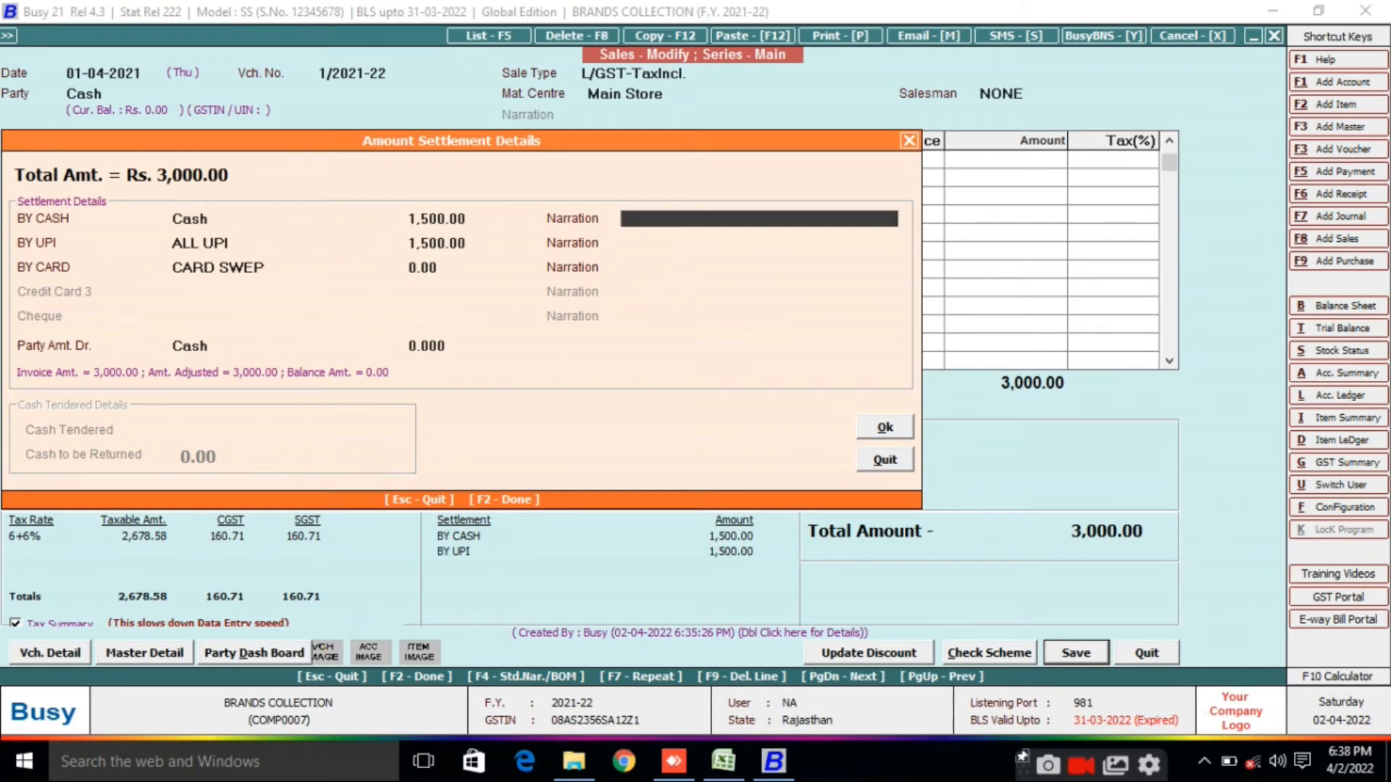
pyautogui.press('Return')
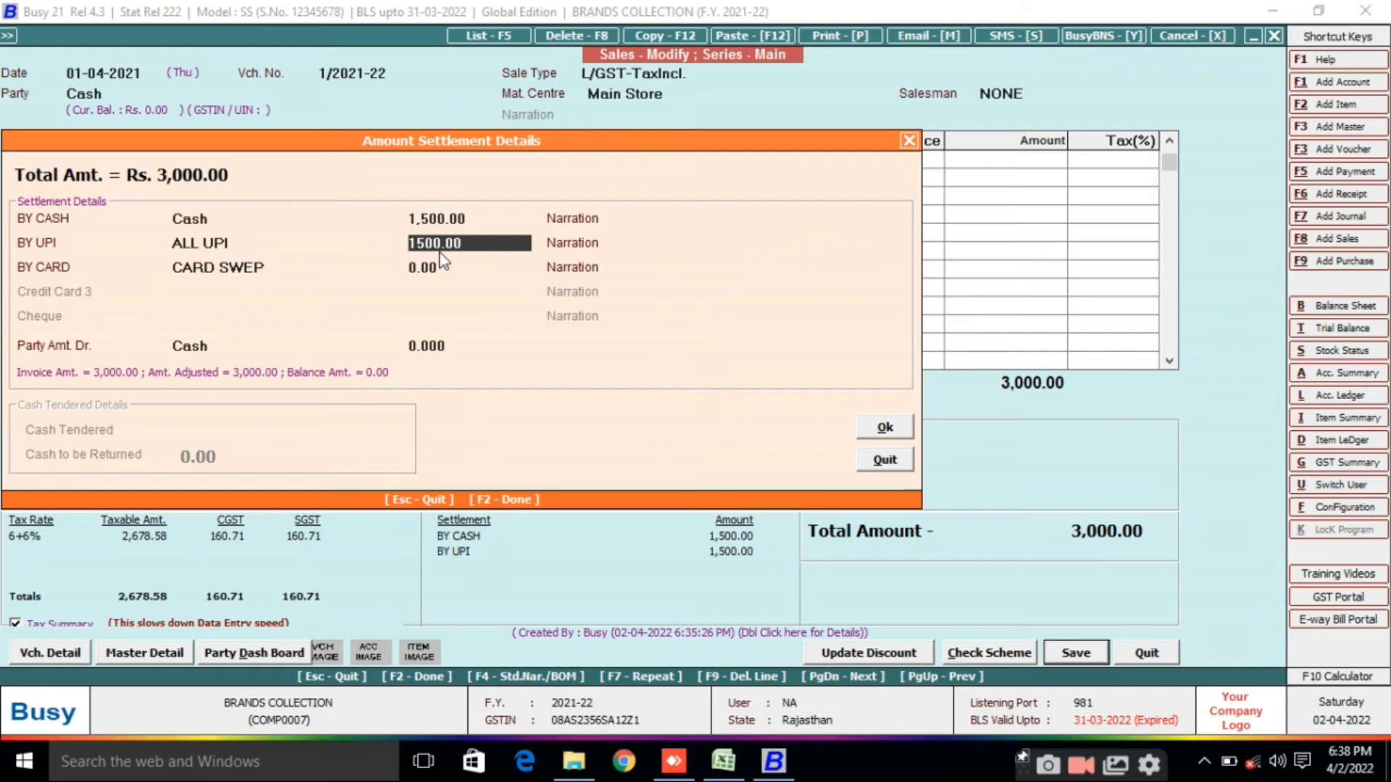
pyautogui.press('F2')
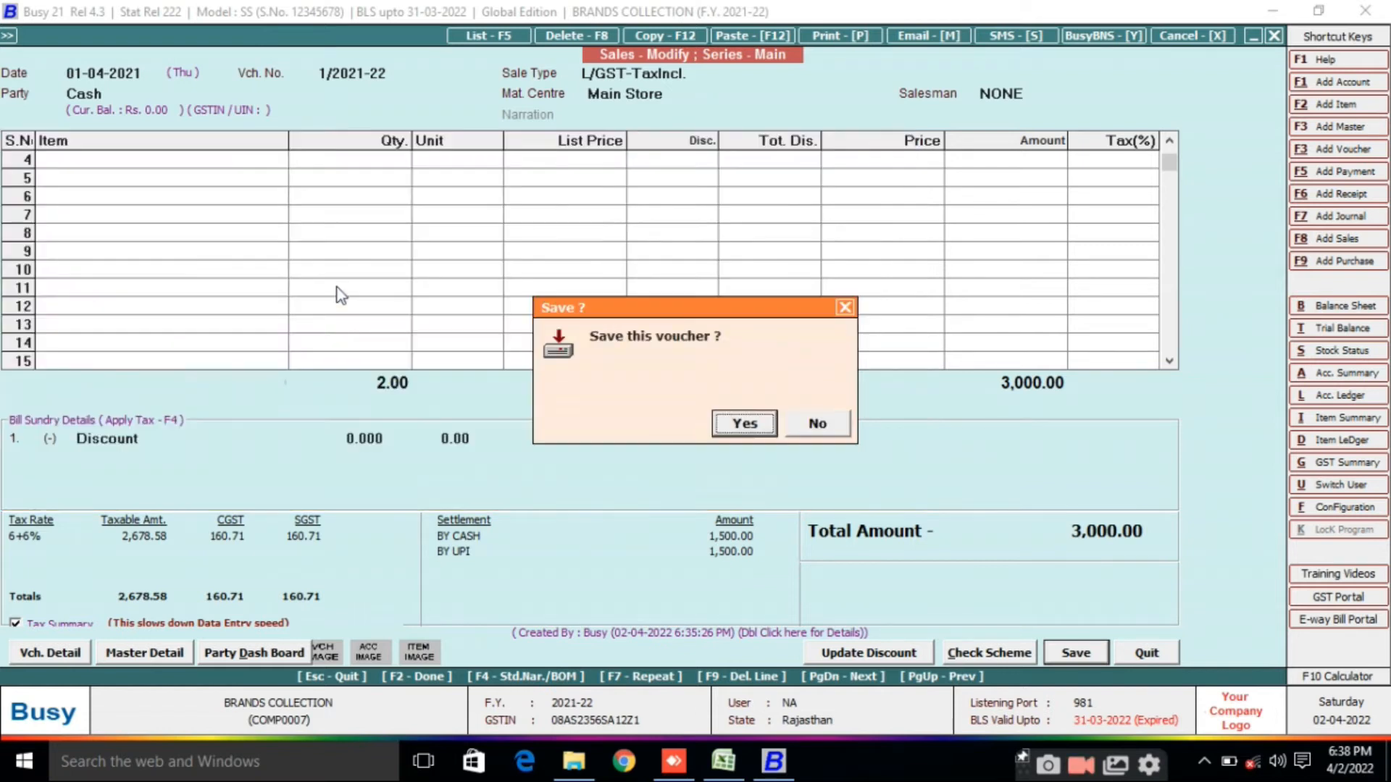
# Step: Save the modified sales voucher and bring up the printing options for its STANDARD invoice
pyautogui.press('Return')
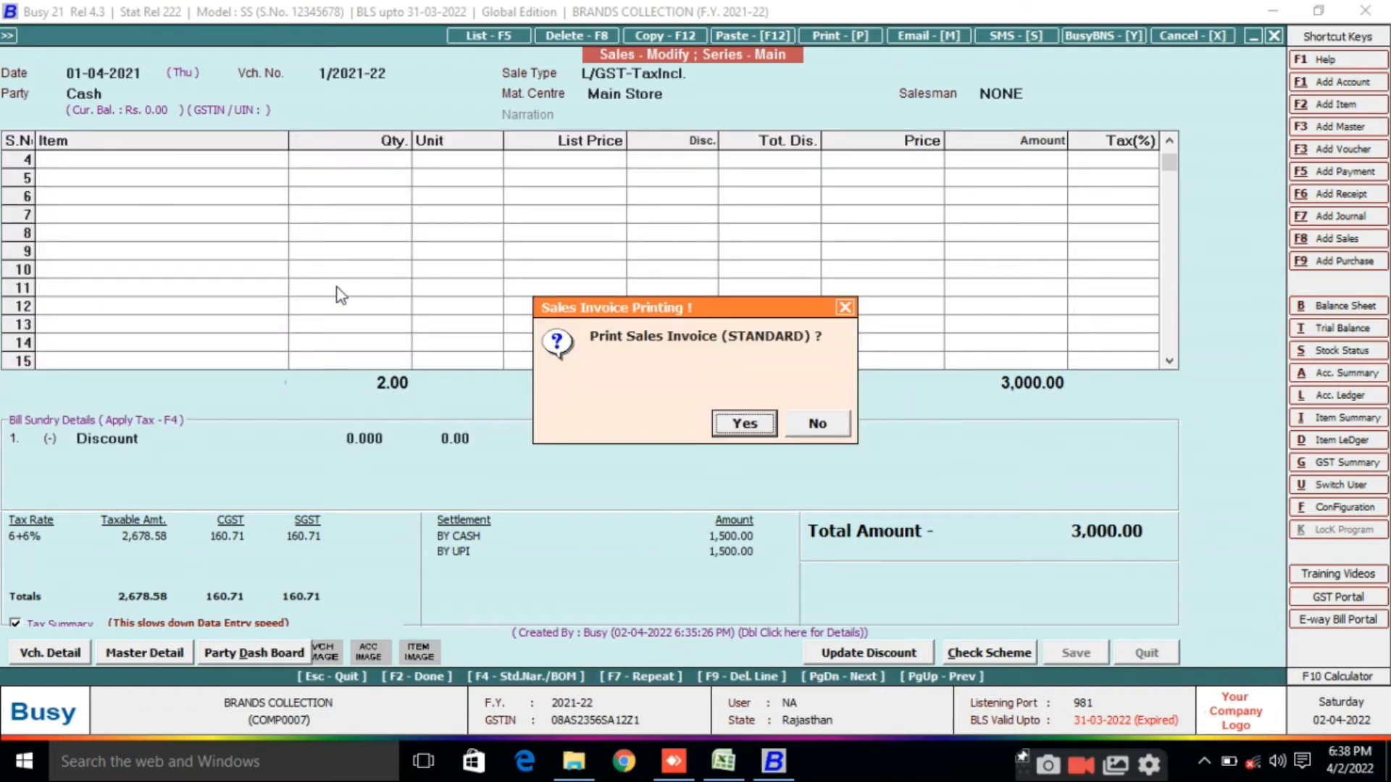
pyautogui.press('Return')
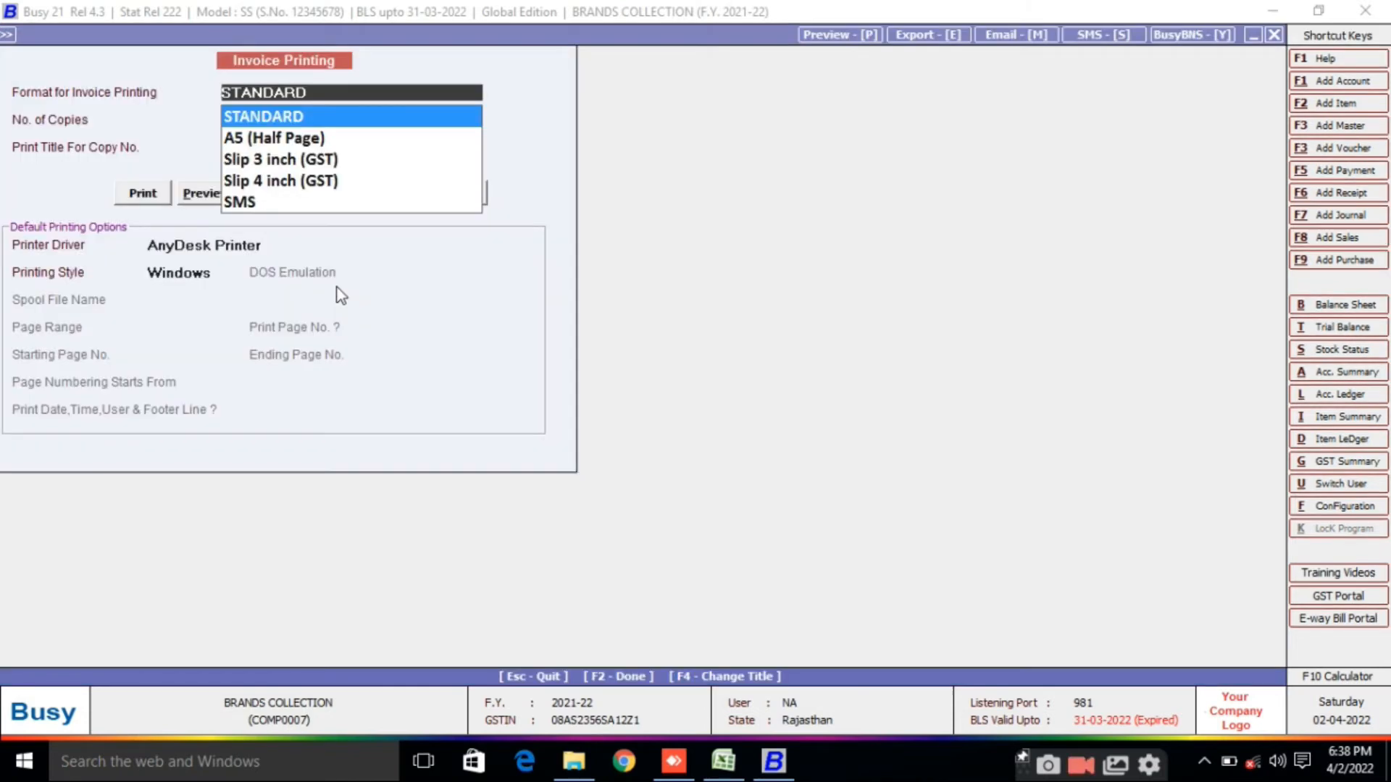
# Step: Preview one copy of the sales invoice in the Slip 3 inch (GST) format, and close the preview and the voucher selection
pyautogui.press('Down')
pyautogui.press('Down')
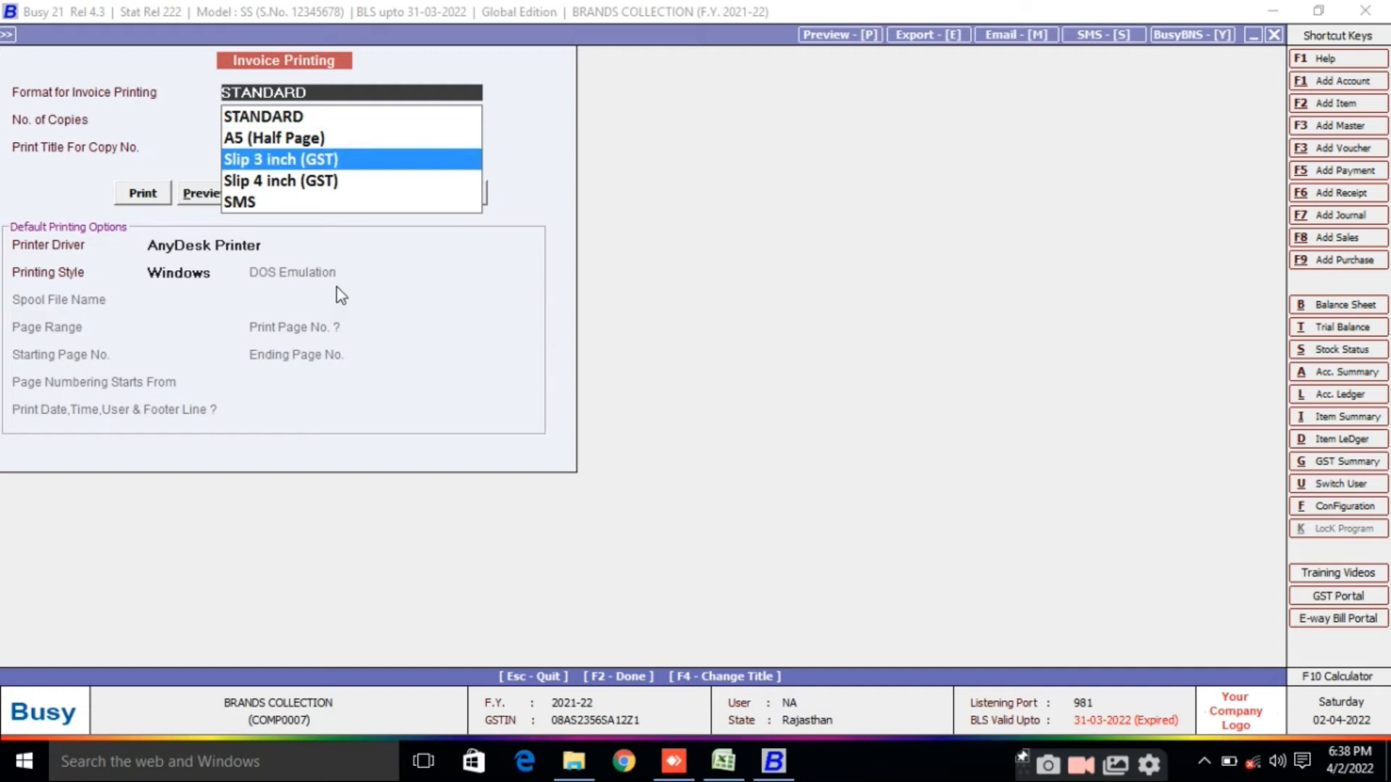
pyautogui.press('Return')
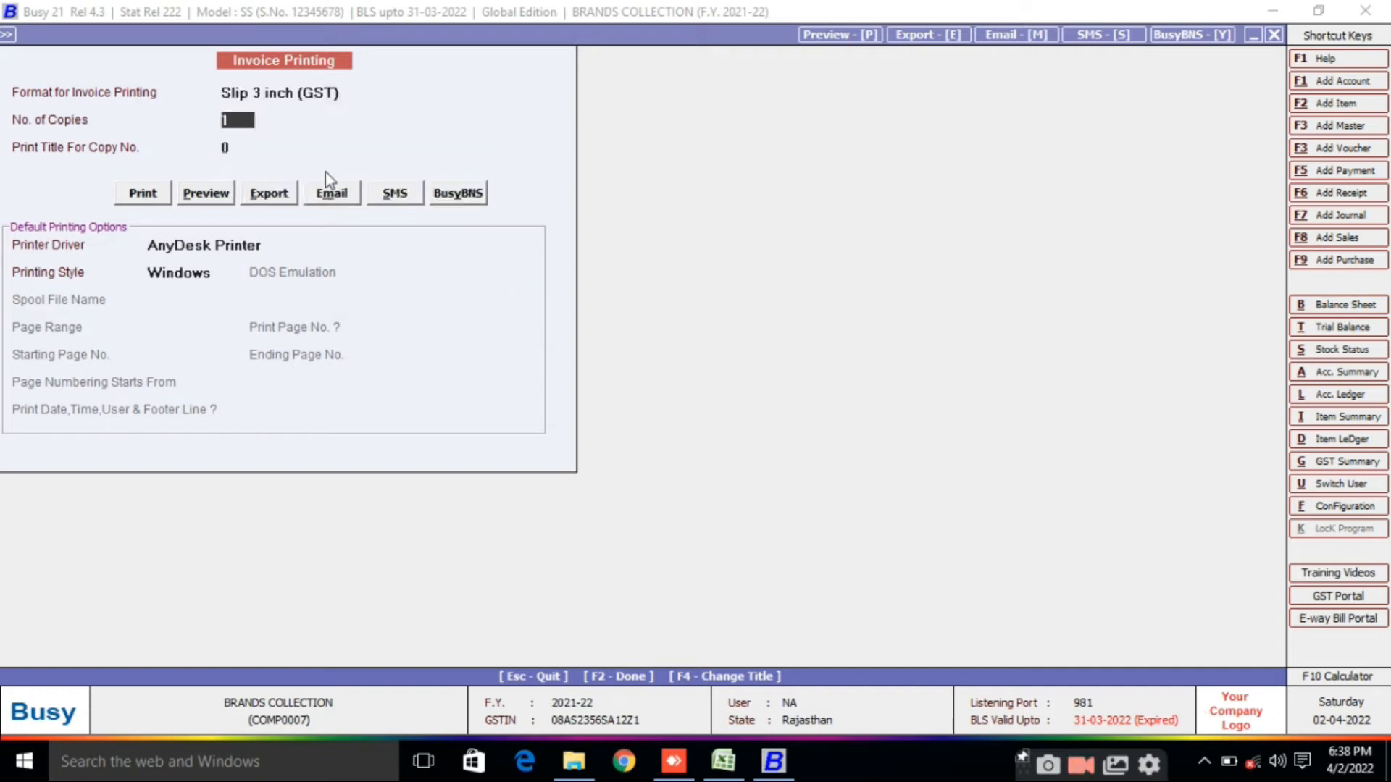
pyautogui.press('Return')
pyautogui.press('Return')
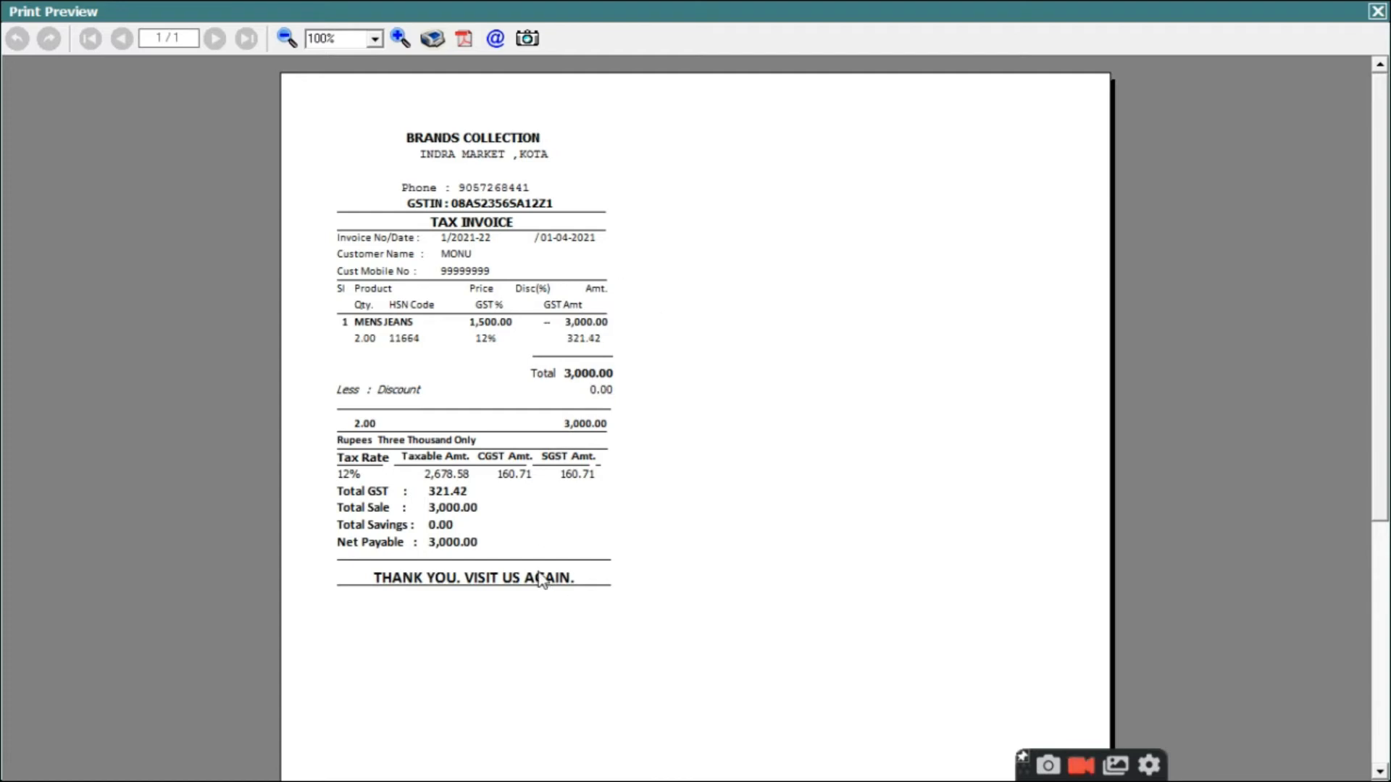
pyautogui.press('Escape')
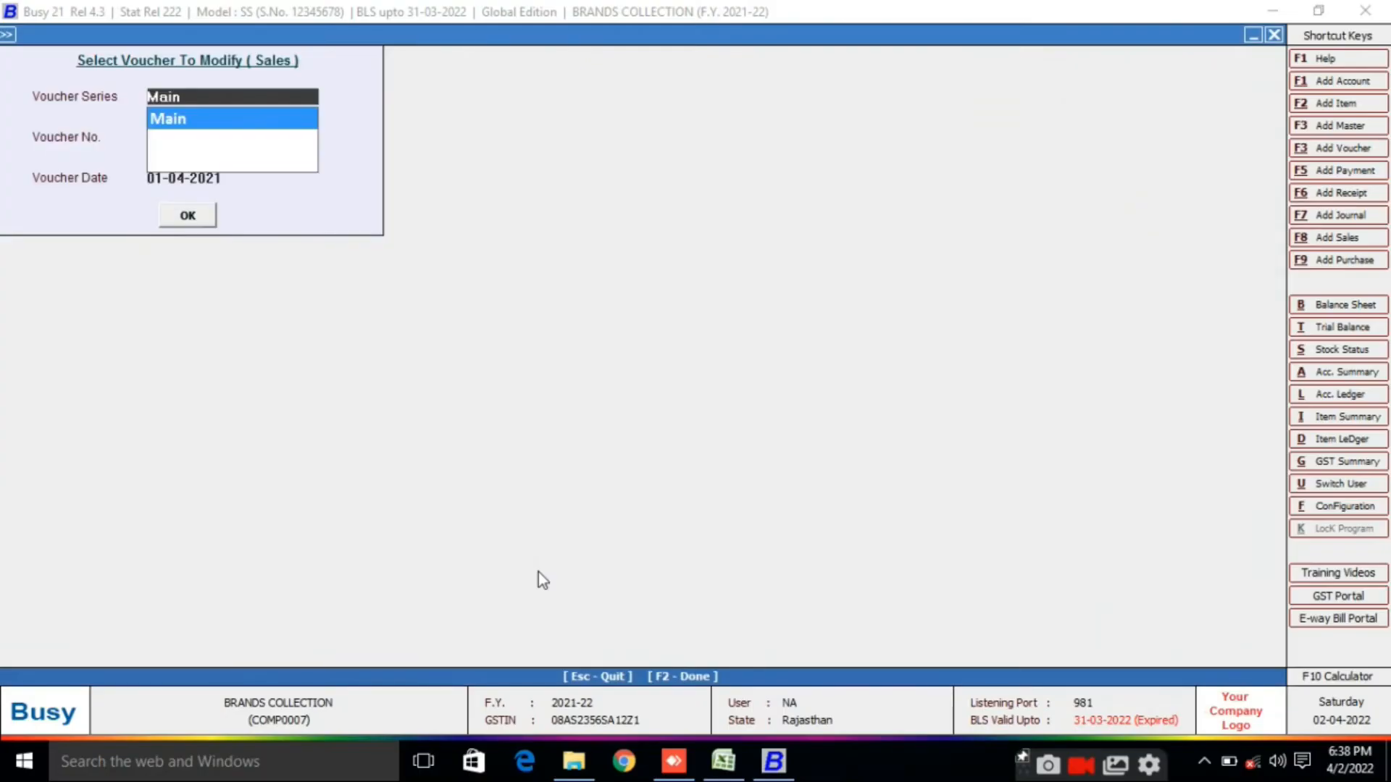
pyautogui.press('Escape')
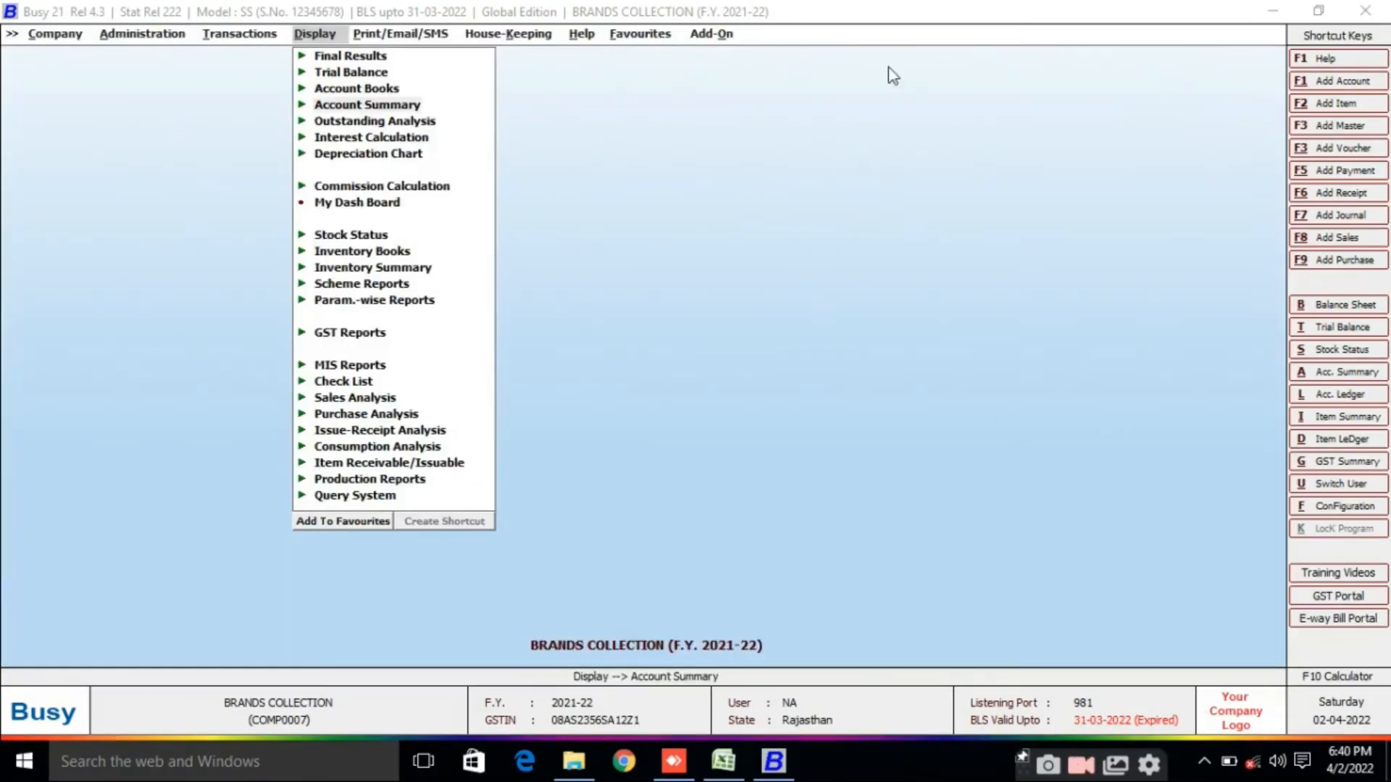
# Step: Find the Settlement Details report among the Account Summary reports
pyautogui.click(356, 106)
pyautogui.press('Down')
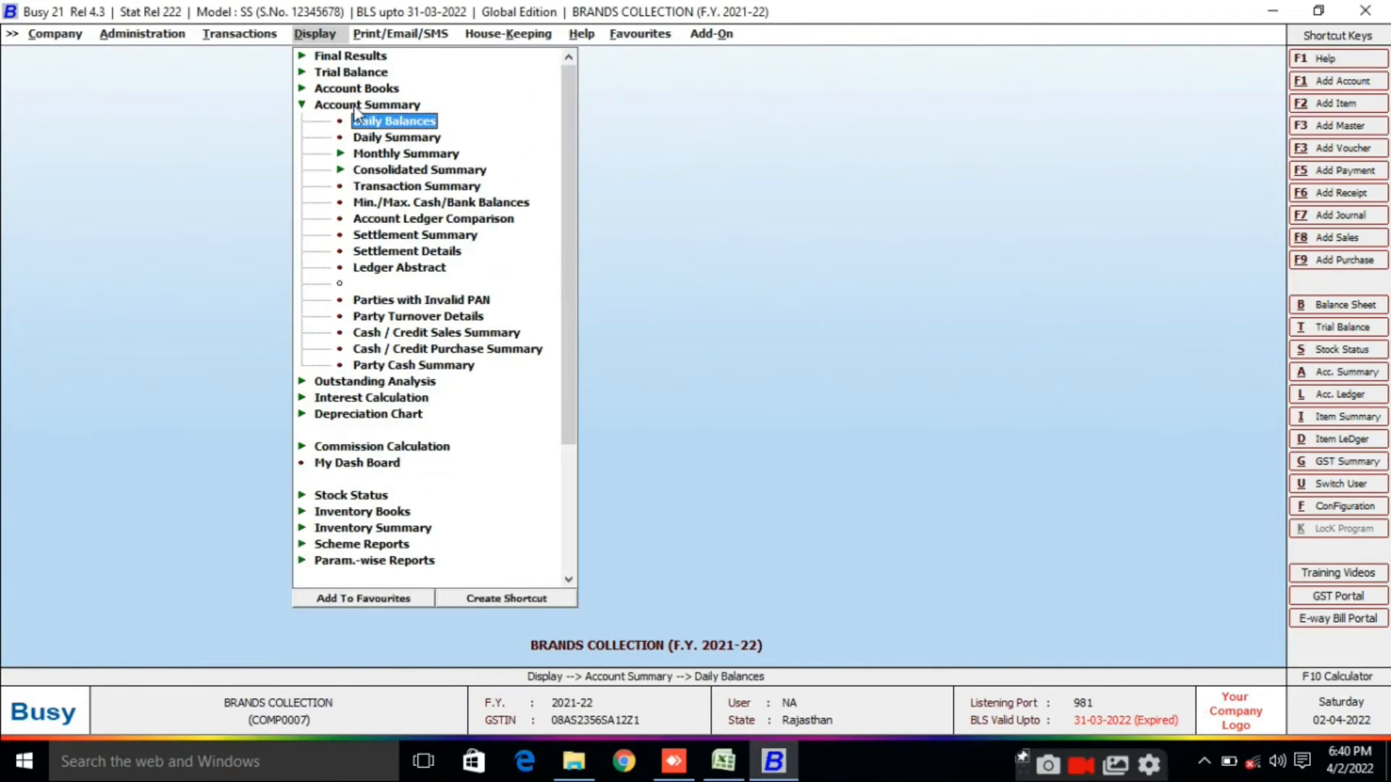
pyautogui.press('Down')
pyautogui.press('Down')
pyautogui.press('Down')
pyautogui.press('Down')
pyautogui.press('Up')
pyautogui.press('Down')
pyautogui.press('Down')
pyautogui.press('Down')
pyautogui.press('Down')
pyautogui.press('Down')
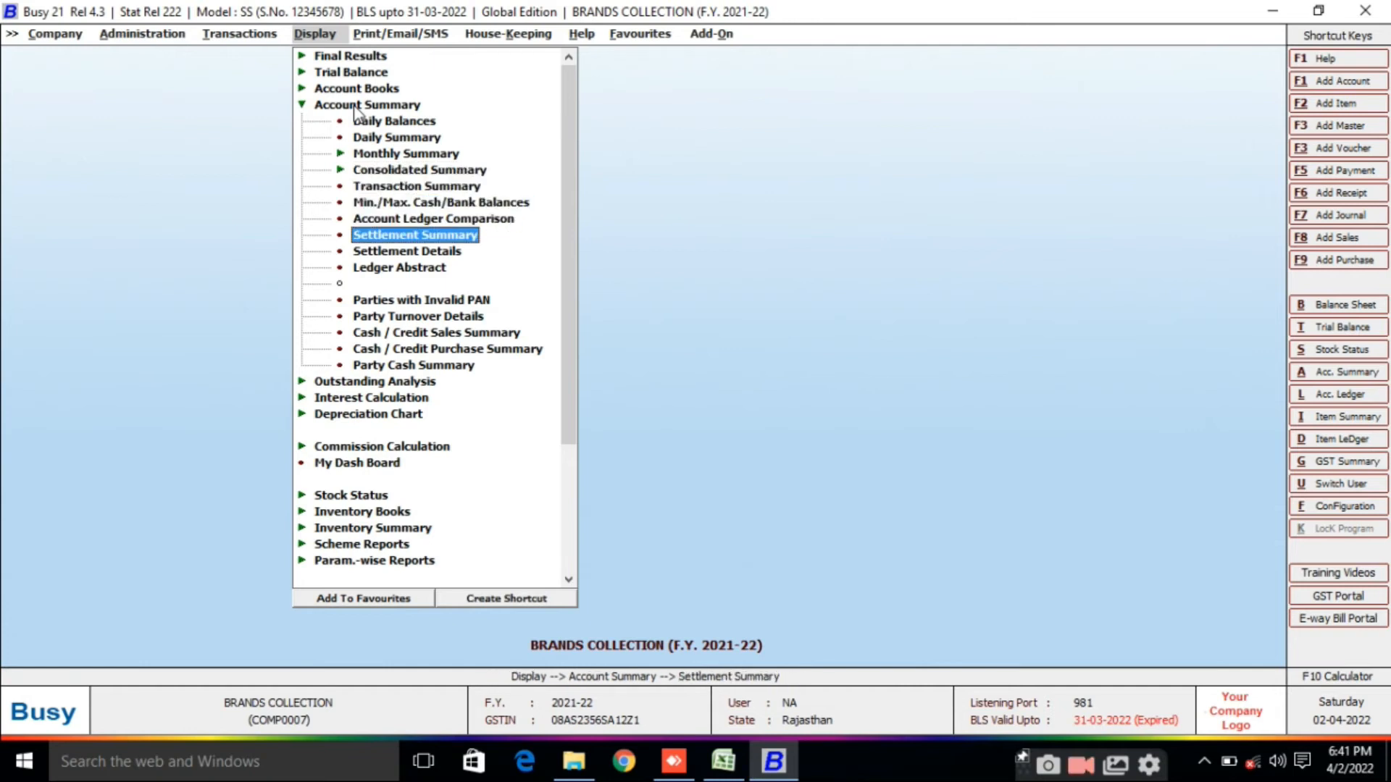
pyautogui.press('Return')
pyautogui.press('Return')
pyautogui.press('Return')
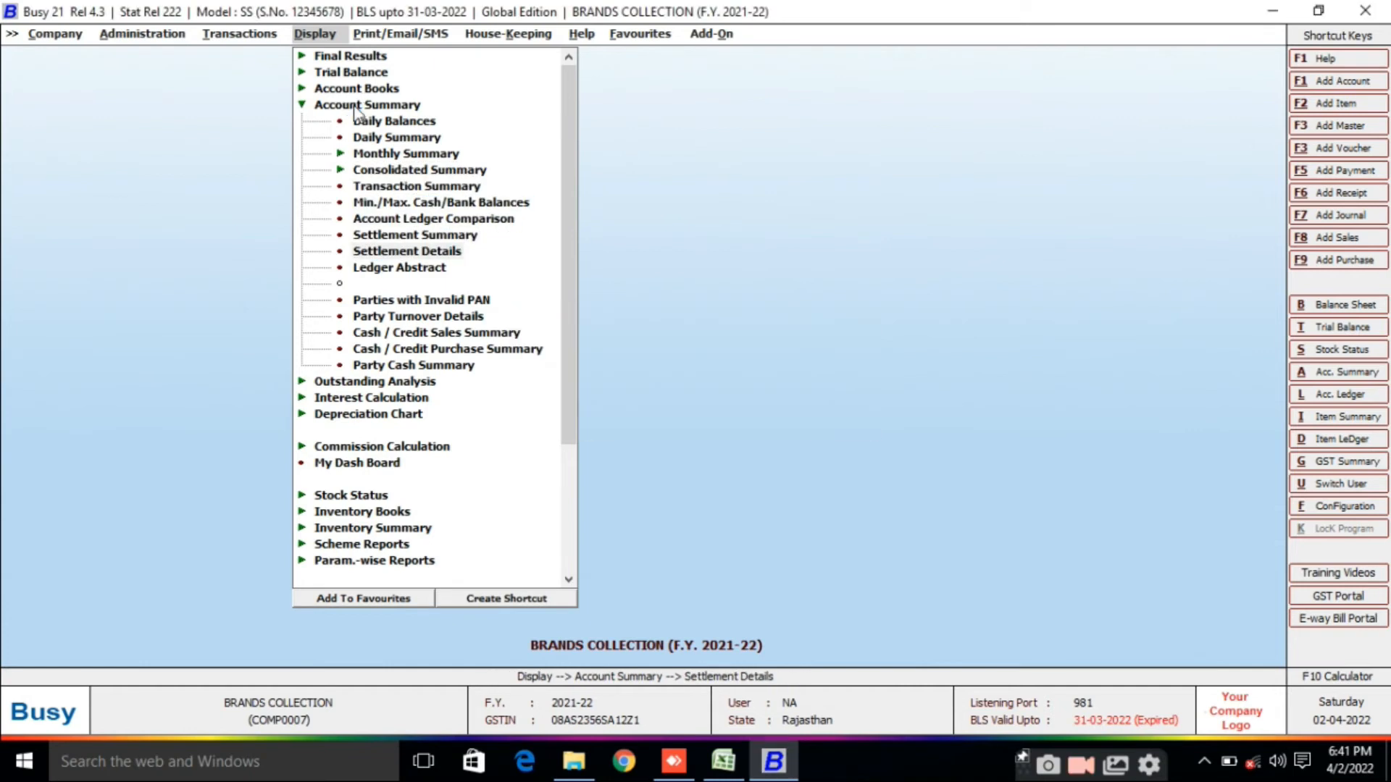
# Step: View the Settlement Details for Sales vouchers of the Main series dated 1-4-2021, and close the report
pyautogui.press('Return')
pyautogui.press('Return')
pyautogui.press('Return')
pyautogui.press('Return')
pyautogui.press('Return')
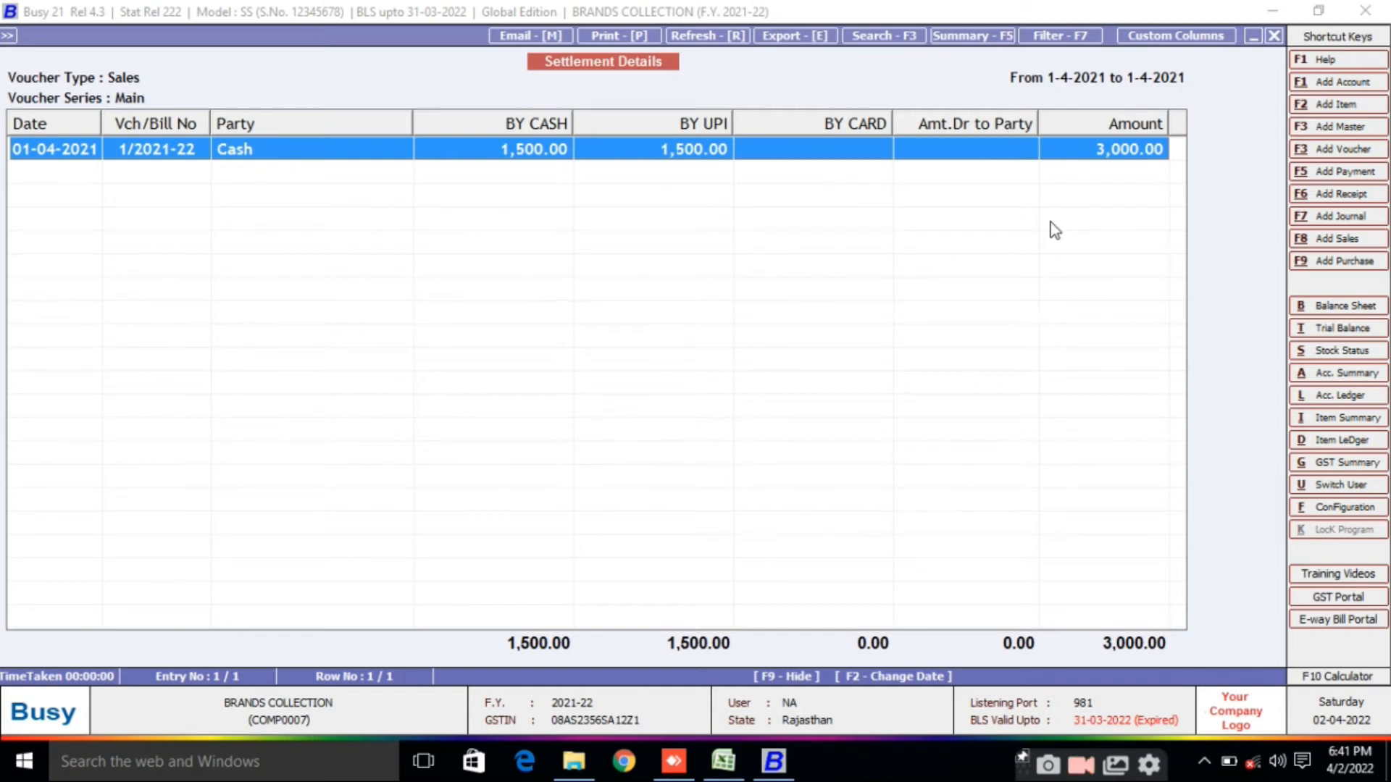
pyautogui.press('Escape')
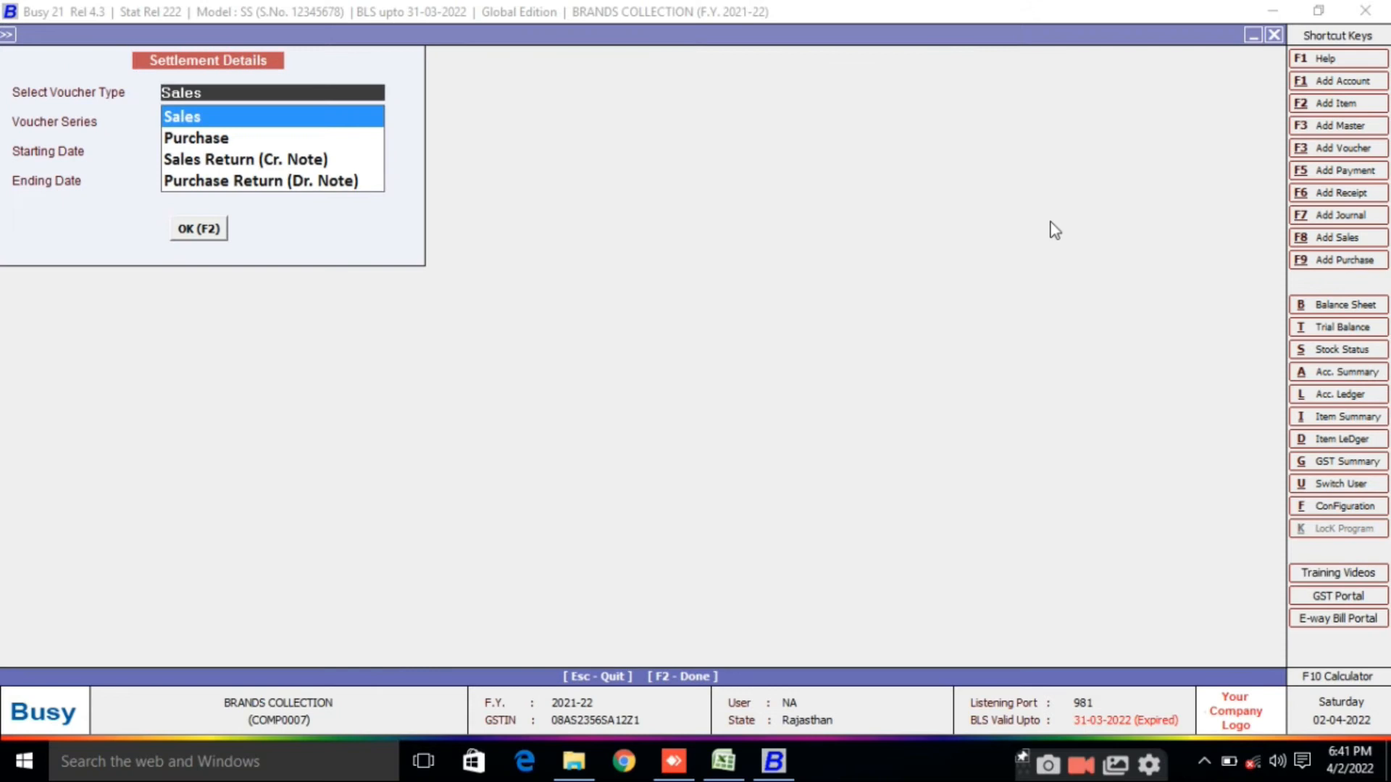
pyautogui.press('Return')
pyautogui.press('Escape')
pyautogui.press('Escape')
pyautogui.press('Escape')
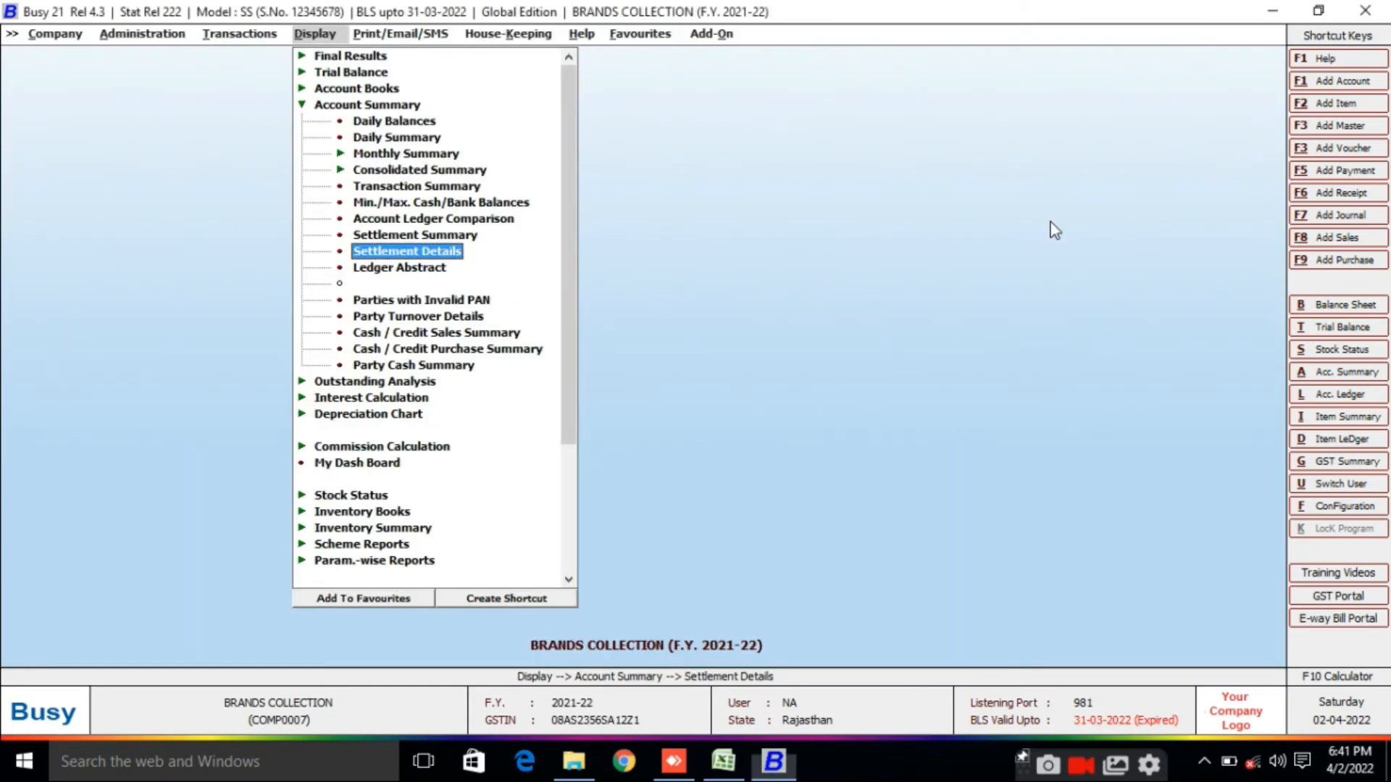
# Step: Find the Detailed version of the alphabetical closing stock report under Stock Status
pyautogui.press('Down')
pyautogui.press('Down')
pyautogui.press('Down')
pyautogui.press('Down')
pyautogui.press('Down')
pyautogui.press('Down')
pyautogui.press('Down')
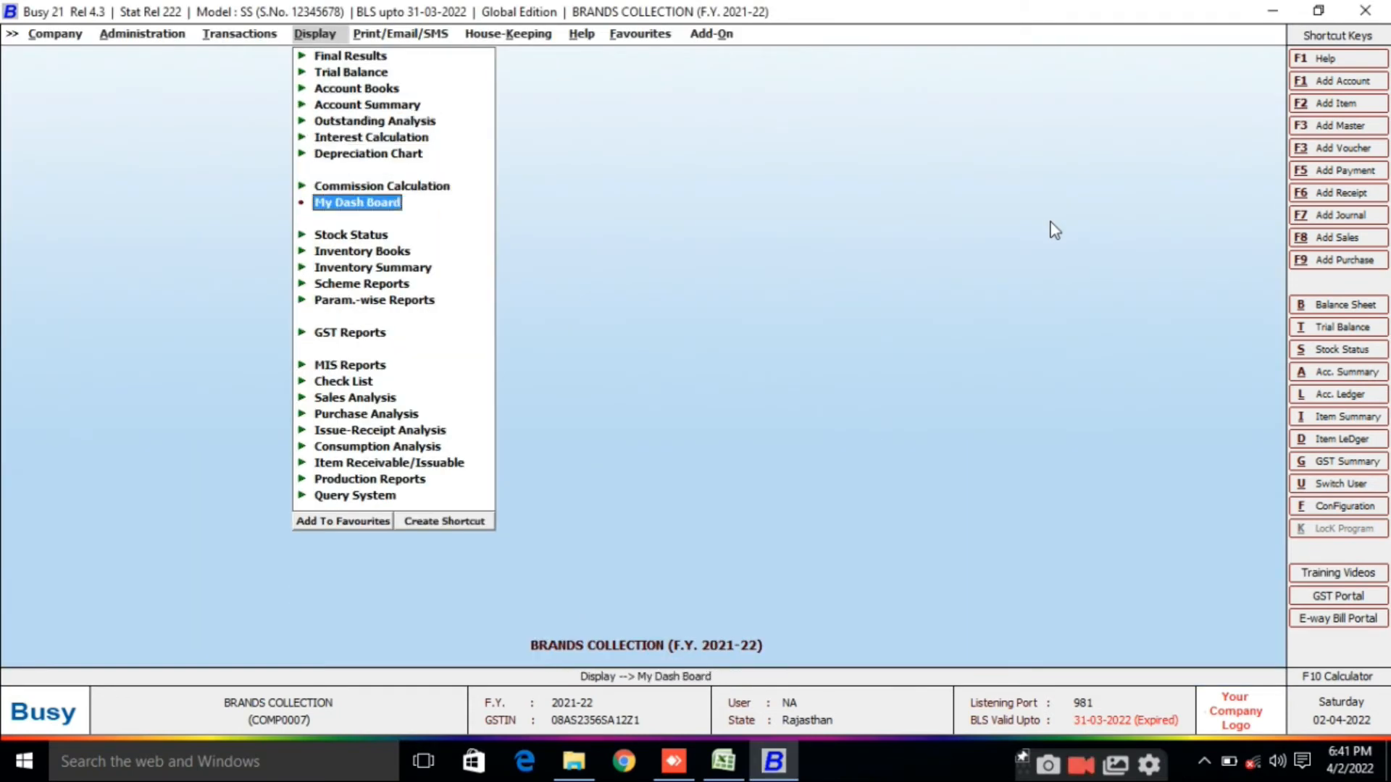
pyautogui.press('Up')
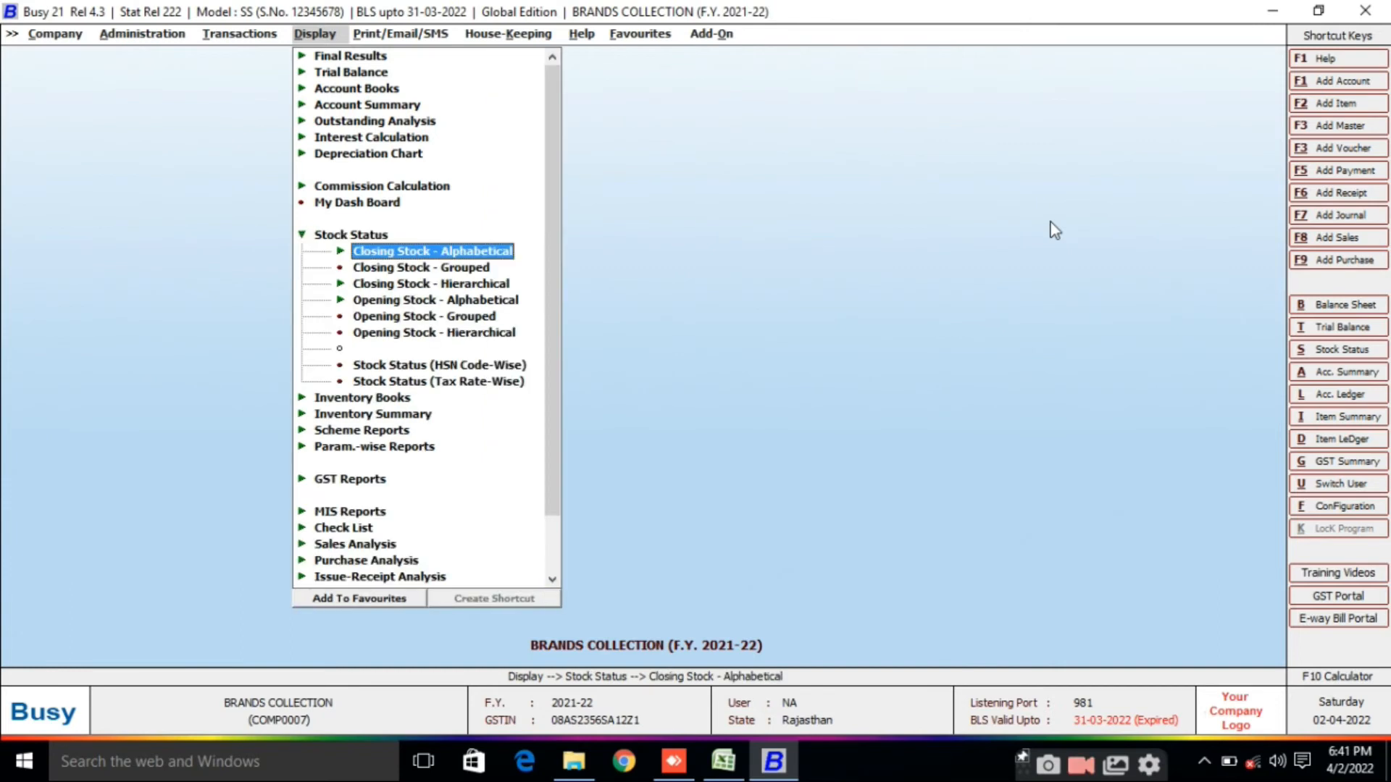
pyautogui.press('Right')
pyautogui.press('Down')
pyautogui.press('Down')
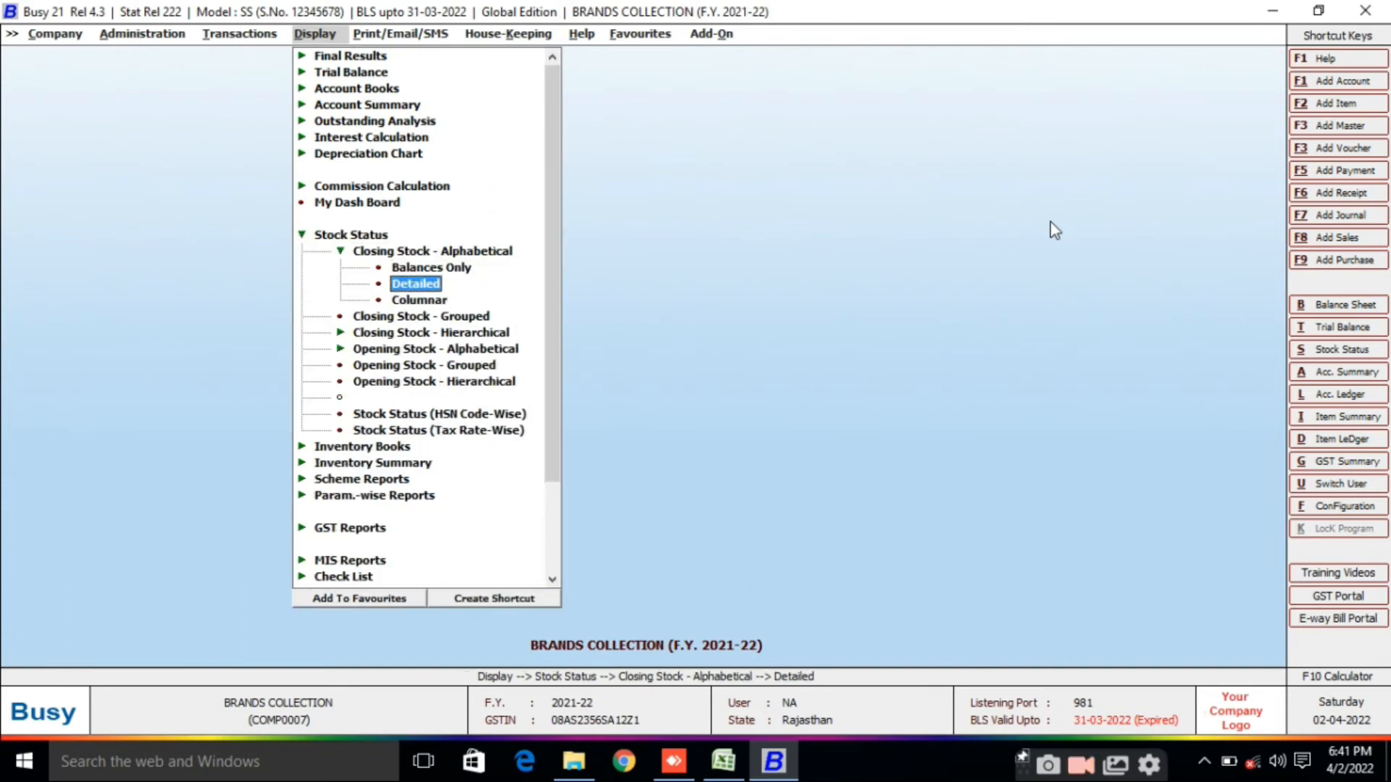
# Step: Generate the detailed stock status of all items in the Main Store for 1-4-2021
pyautogui.press('Return')
pyautogui.press('Return')
pyautogui.press('Return')
pyautogui.press('Return')
pyautogui.press('Return')
pyautogui.press('Return')
pyautogui.press('Return')
pyautogui.press('Return')
pyautogui.press('Return')
pyautogui.press('Return')
pyautogui.press('Return')
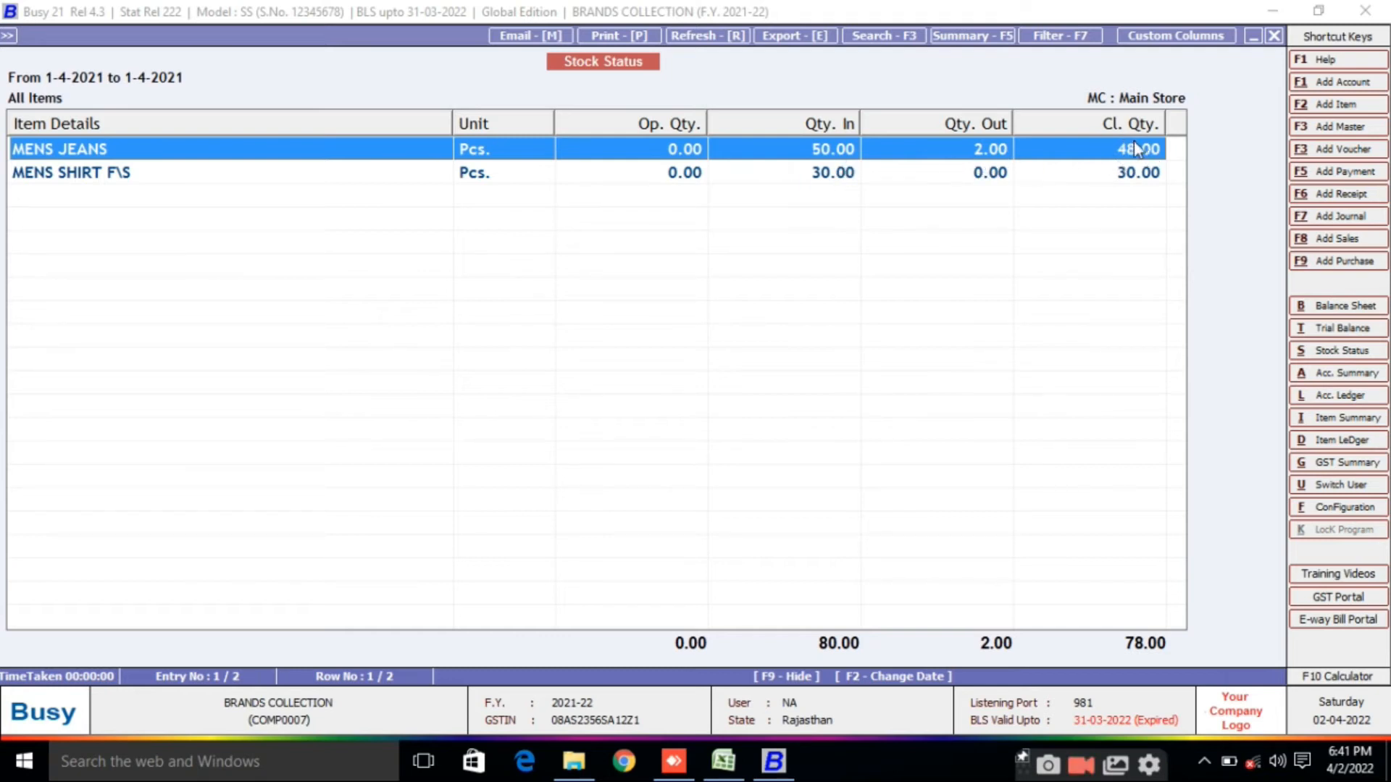
# Step: Examine the Cash sale entry in the MENS JEANS ledger for the Main Store, and close the stock reports
pyautogui.doubleClick(1088, 151)
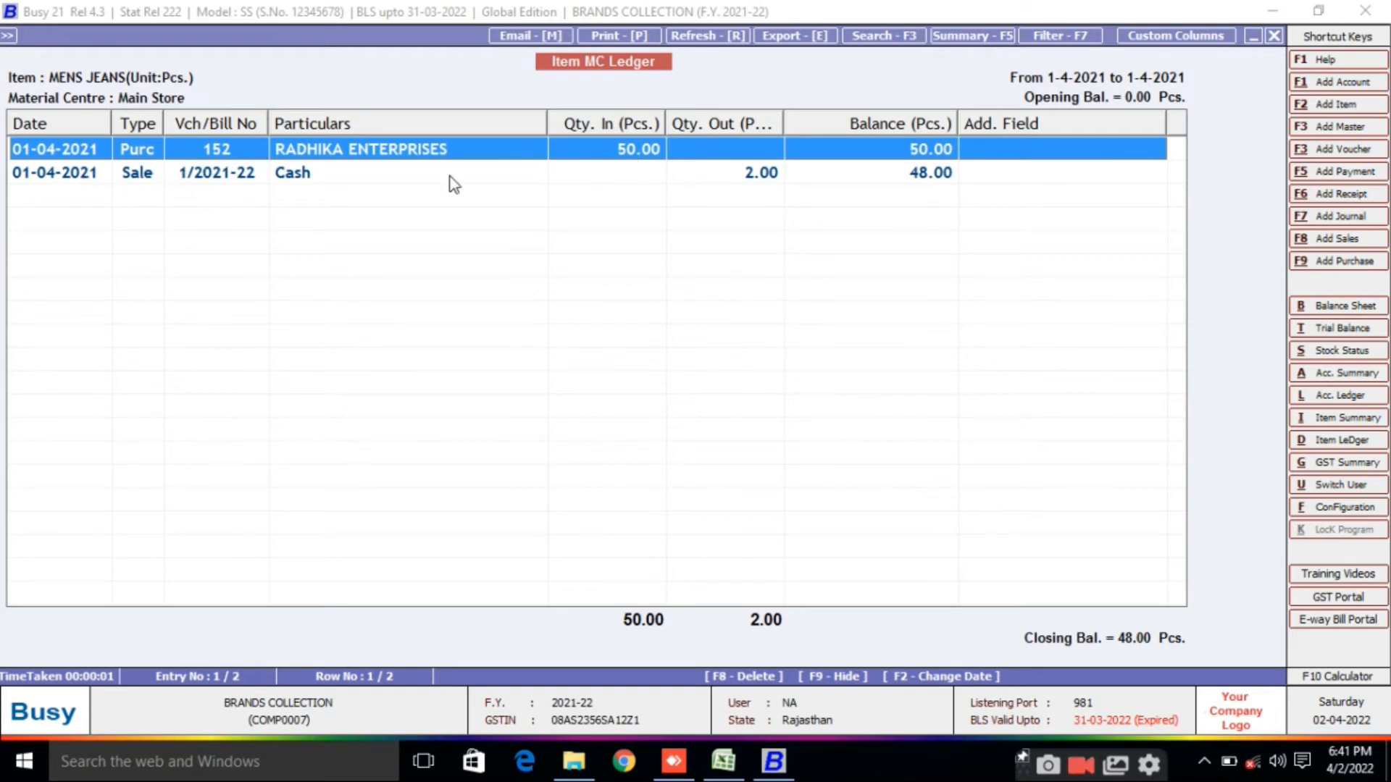
pyautogui.click(941, 177)
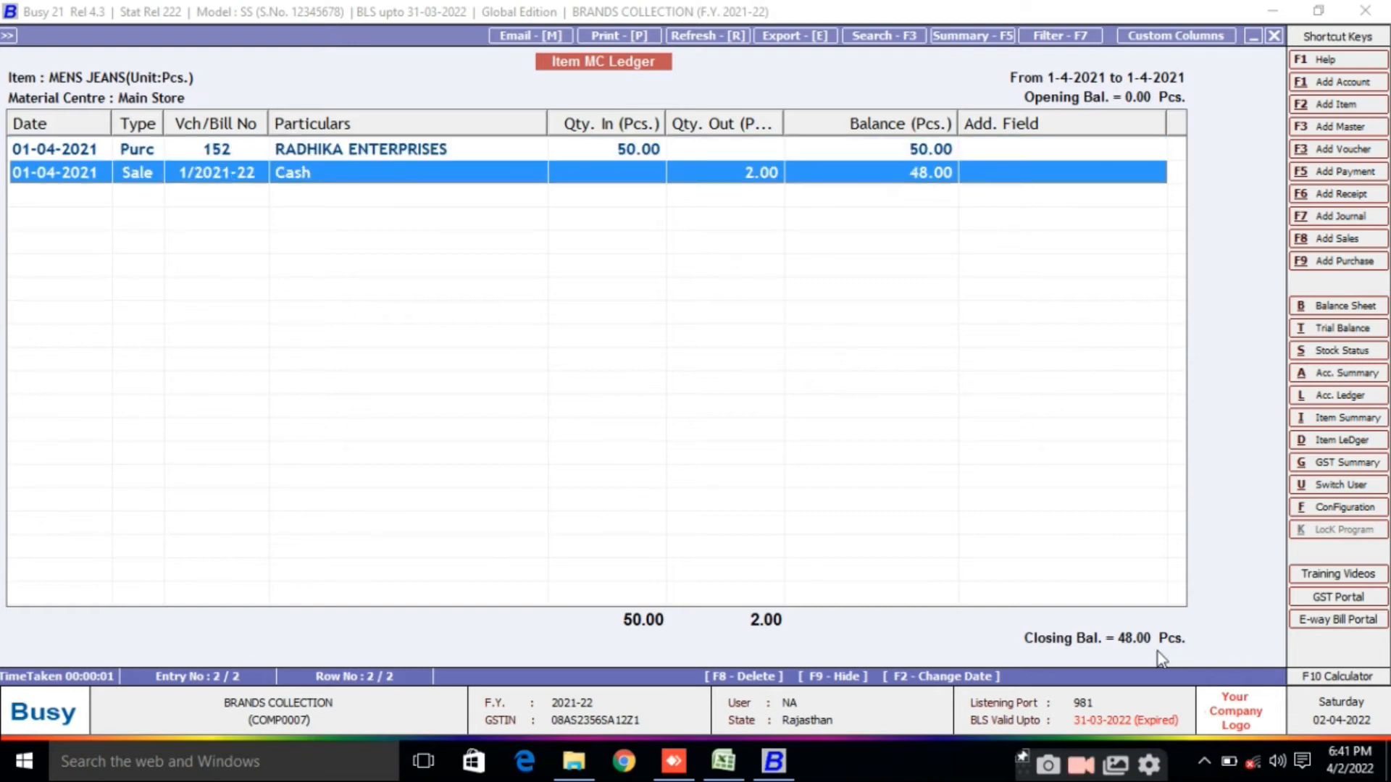
pyautogui.press('Escape')
pyautogui.press('Escape')
pyautogui.press('Escape')
pyautogui.press('Escape')
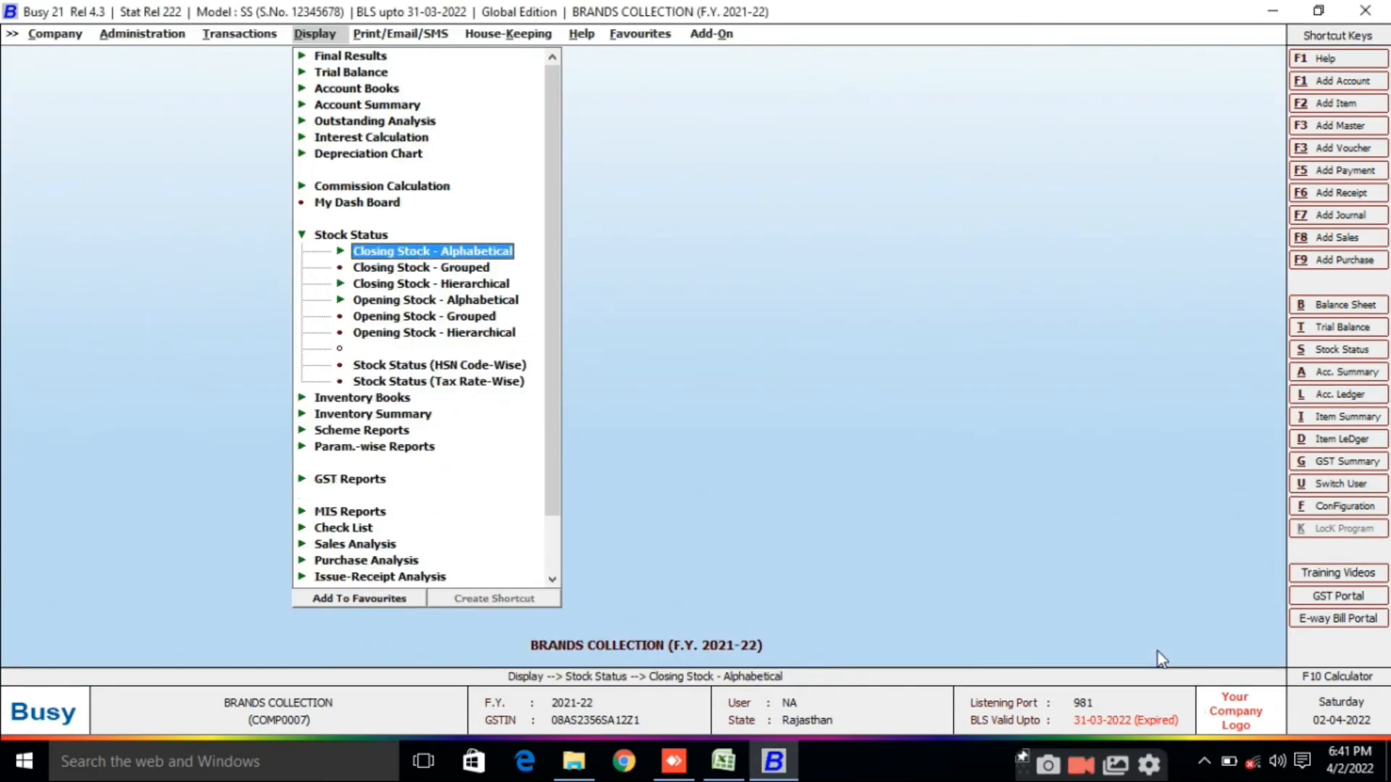
# Step: Leave the Stock Status reports and expand the parameter-wise reports
pyautogui.press('Escape')
pyautogui.press('Escape')
pyautogui.press('Return')
pyautogui.press('Down')
pyautogui.press('Down')
pyautogui.press('Down')
pyautogui.press('Down')
pyautogui.press('Up')
pyautogui.press('Down')
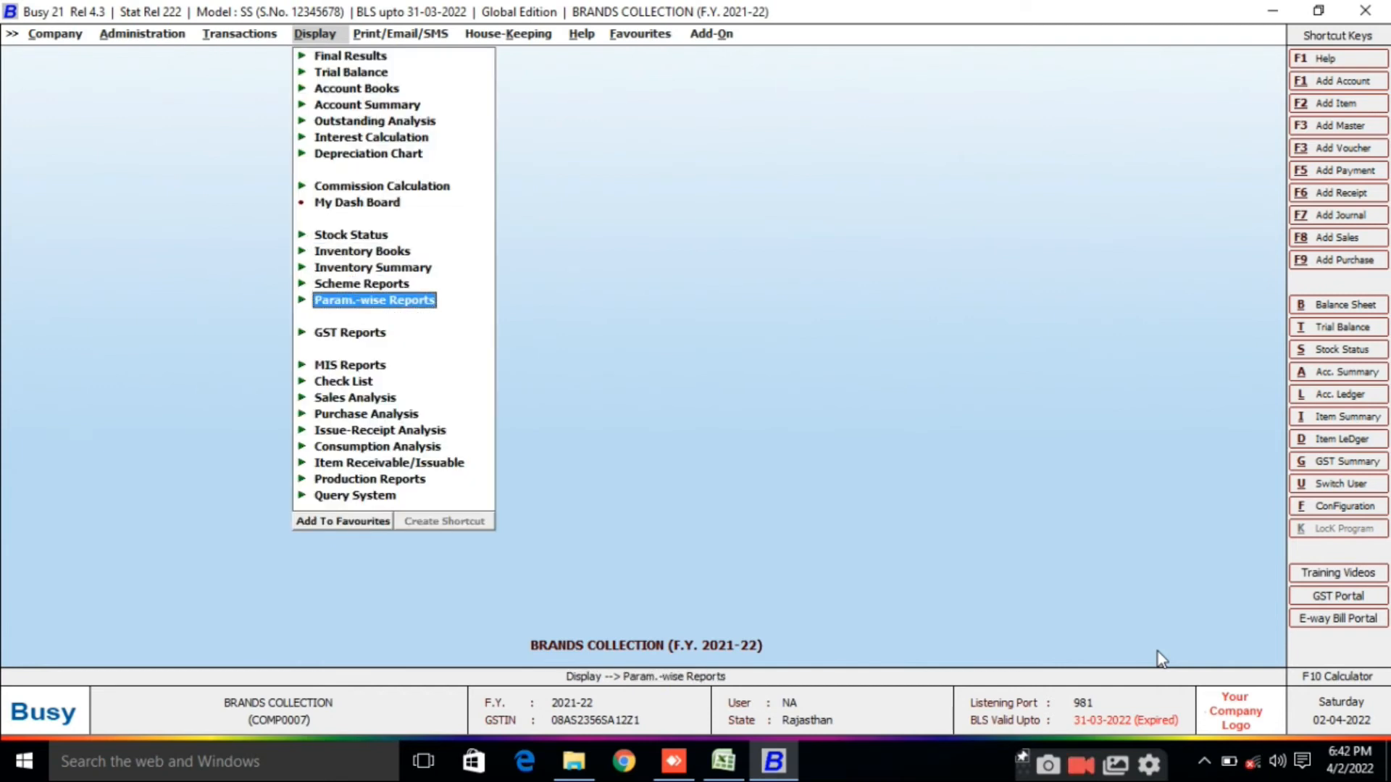
pyautogui.press('Return')
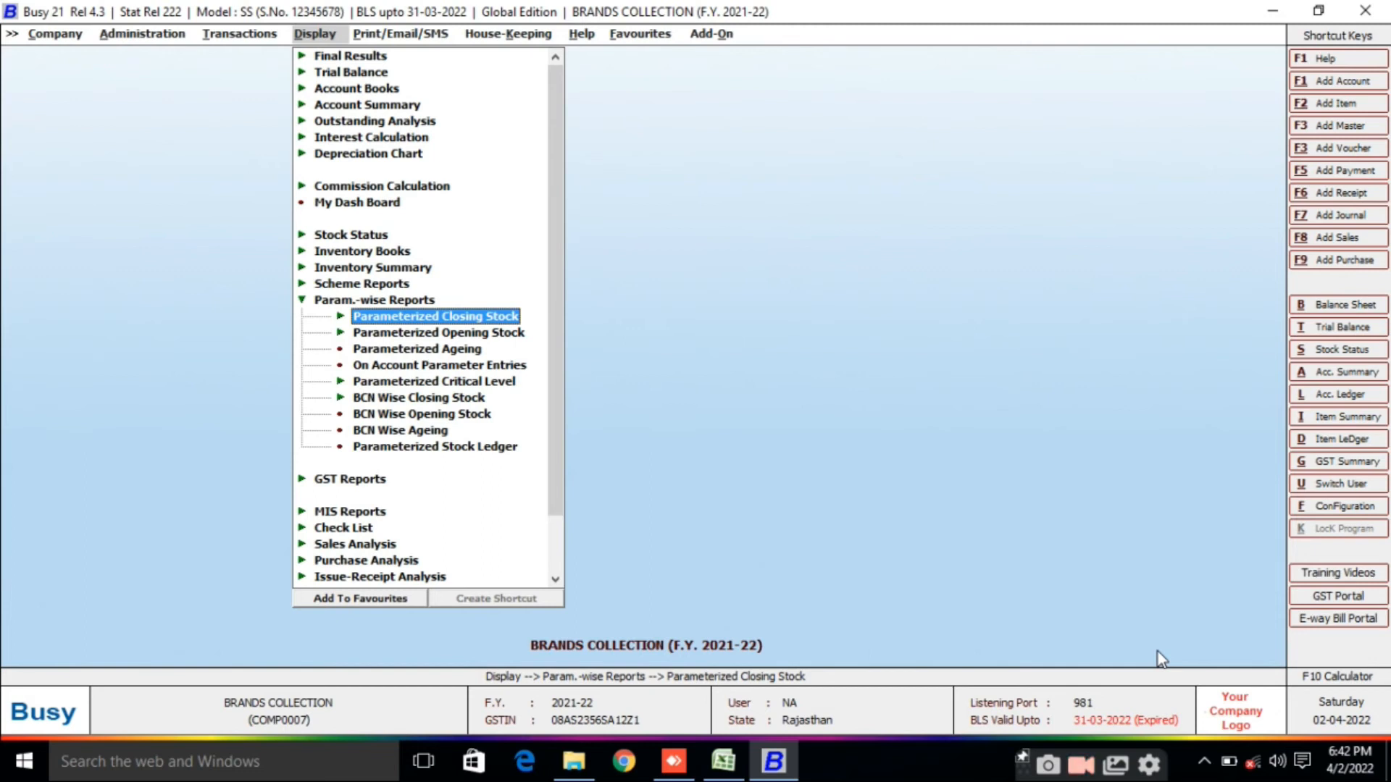
# Step: Generate the detailed Parameterized Closing Stock report of all items in the Main Store for 01-04-2021
pyautogui.press('Return')
pyautogui.press('Down')
pyautogui.press('Return')
pyautogui.press('Return')
pyautogui.press('Return')
pyautogui.press('Return')
pyautogui.press('F2')
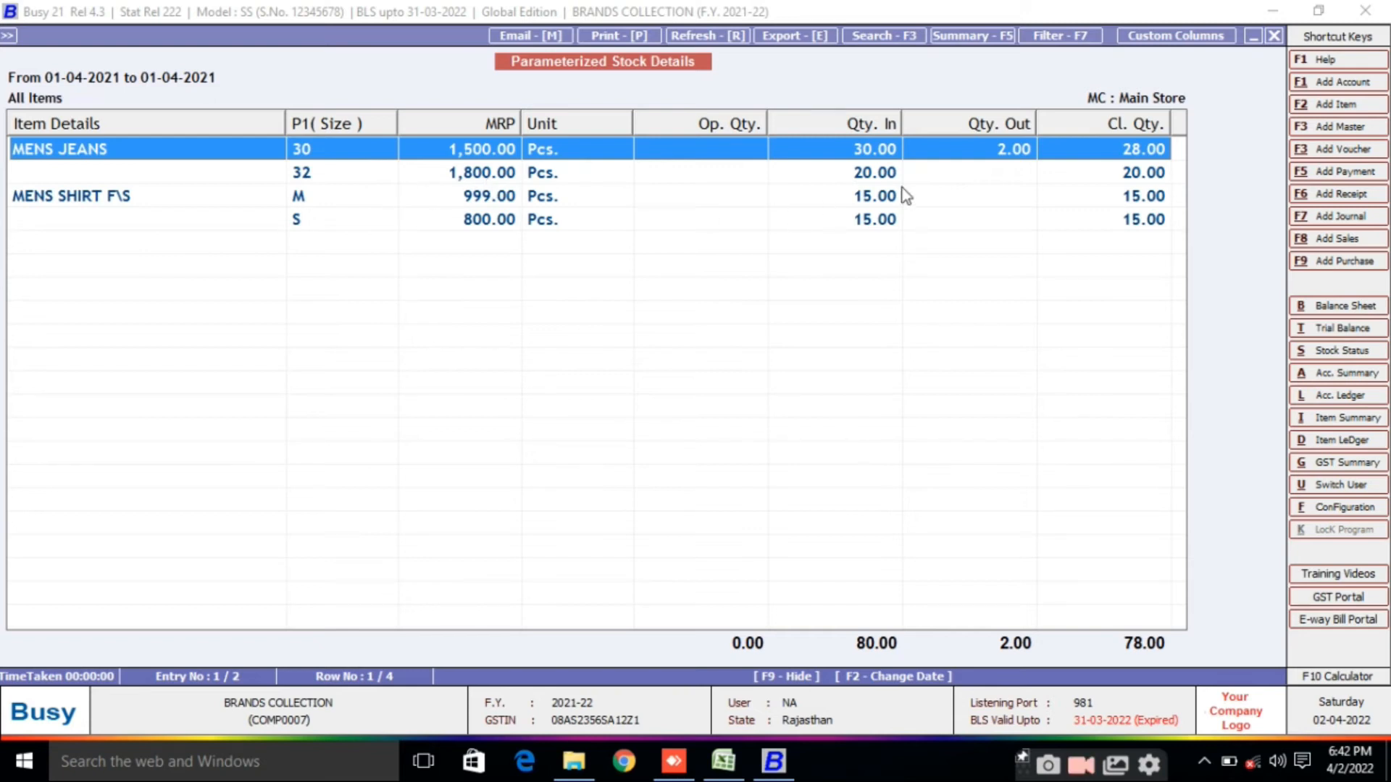
# Step: Examine the size-wise stock rows of MENS JEANS and MENS SHIRT F\S, and close the parameterized stock report
pyautogui.click(880, 179)
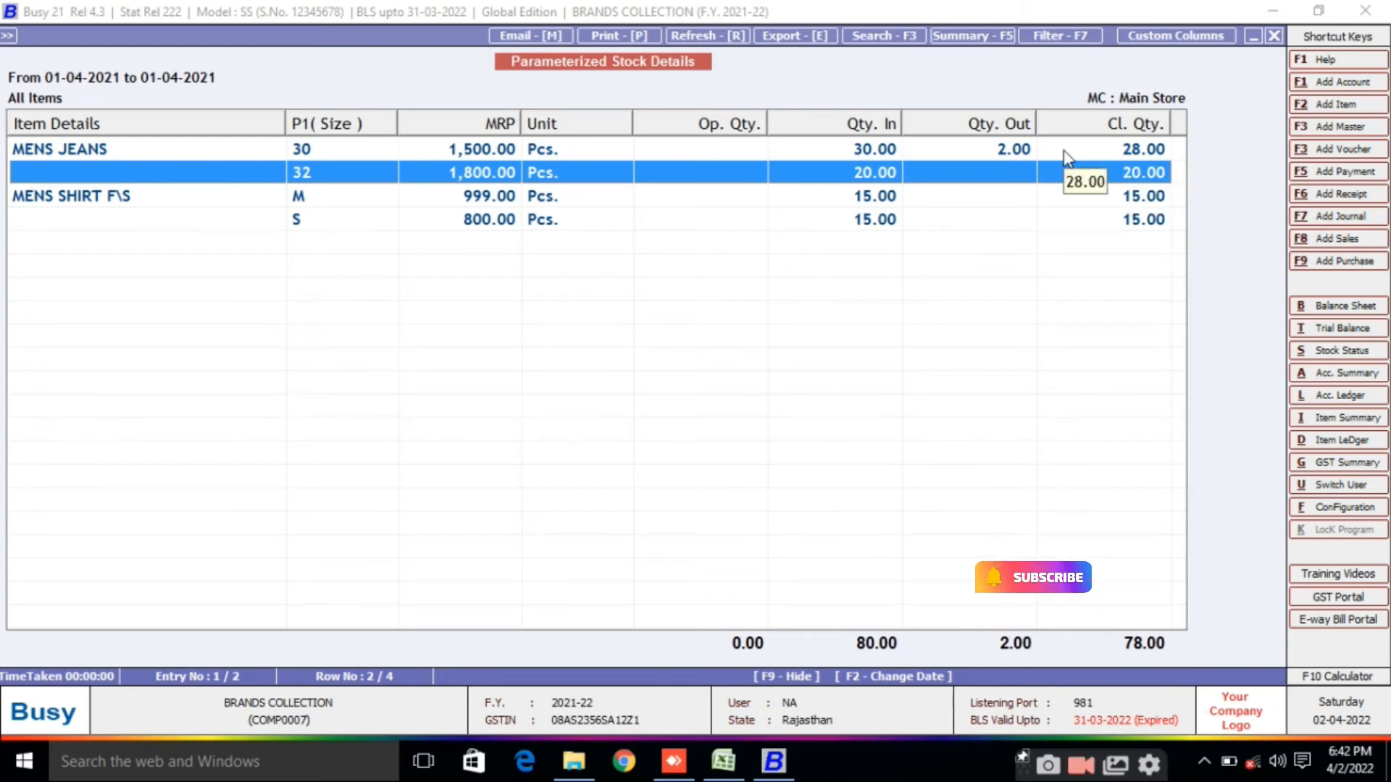
pyautogui.press('Down')
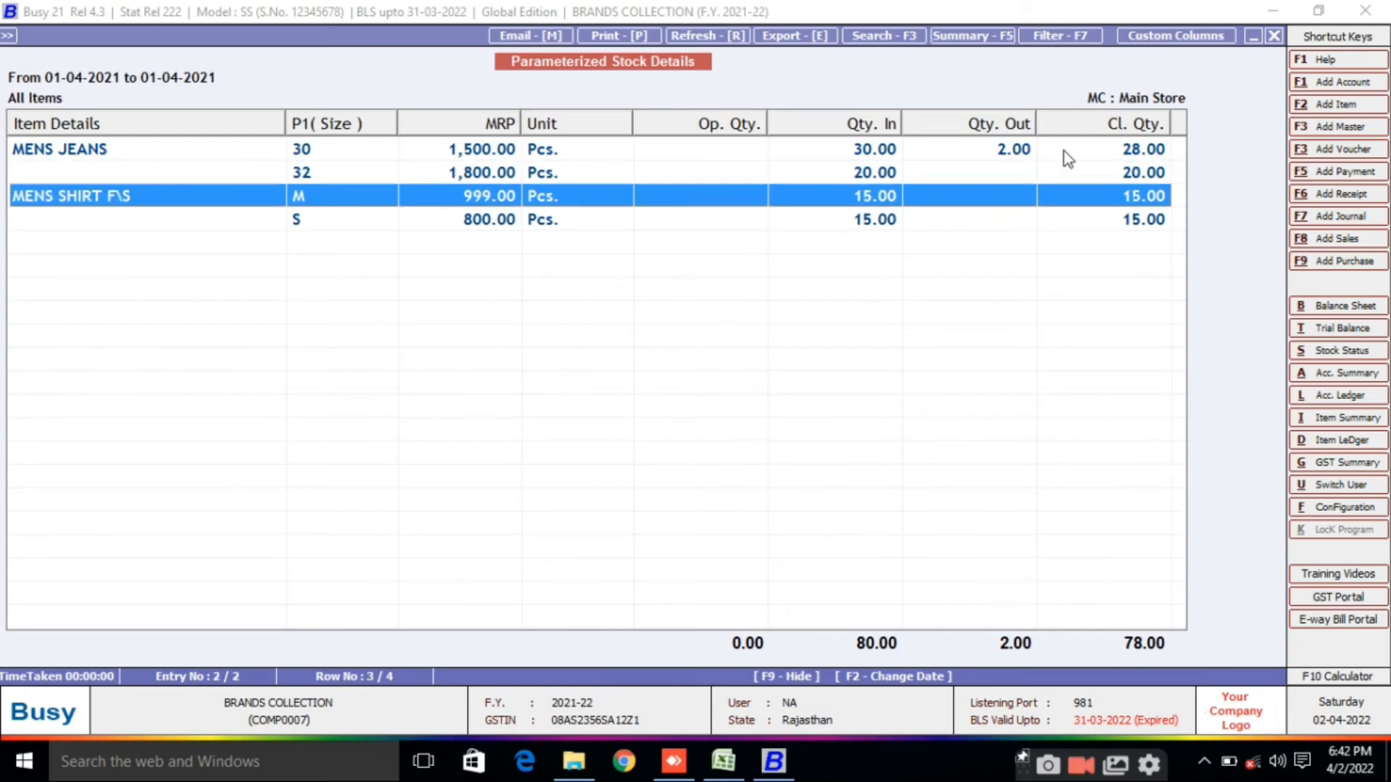
pyautogui.press('Down')
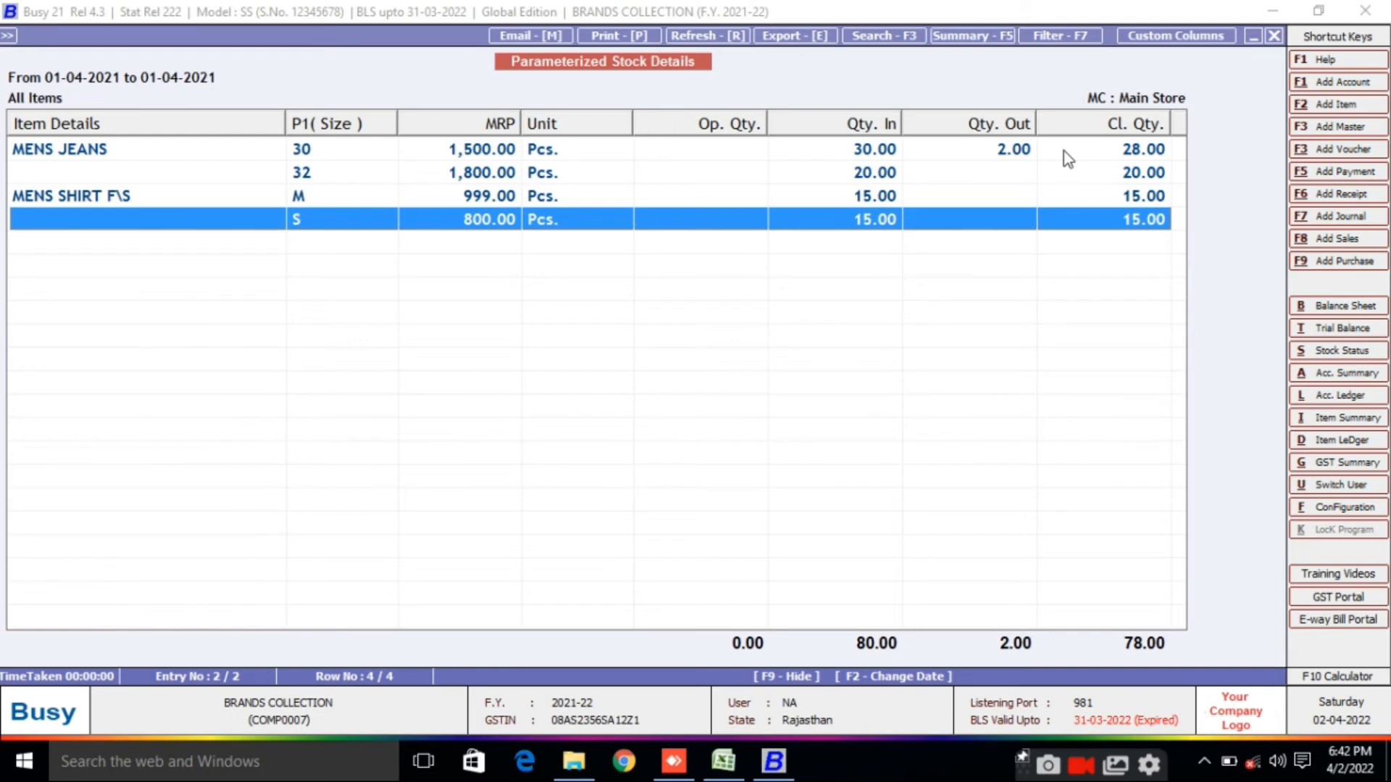
pyautogui.press('Up')
pyautogui.press('Up')
pyautogui.press('Escape')
pyautogui.press('Escape')
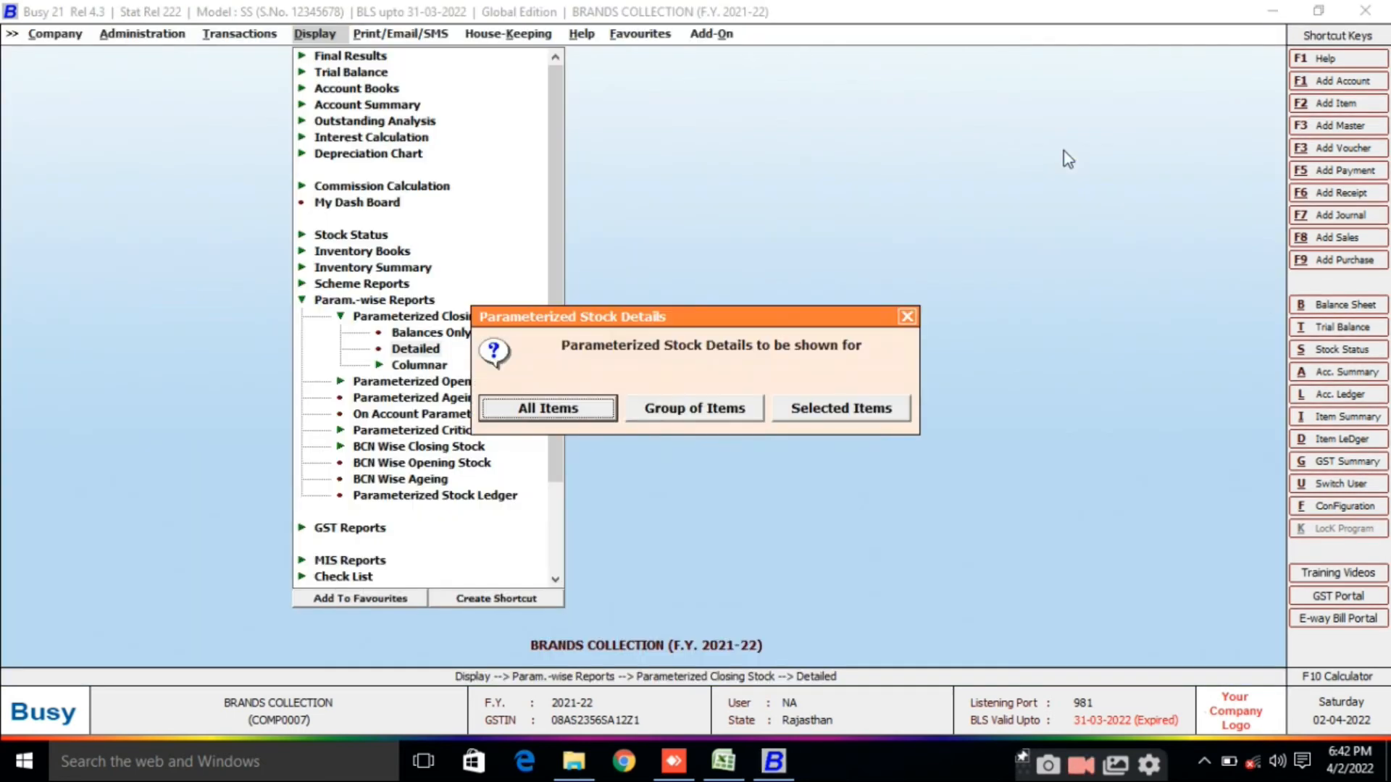
pyautogui.press('Escape')
pyautogui.press('Escape')
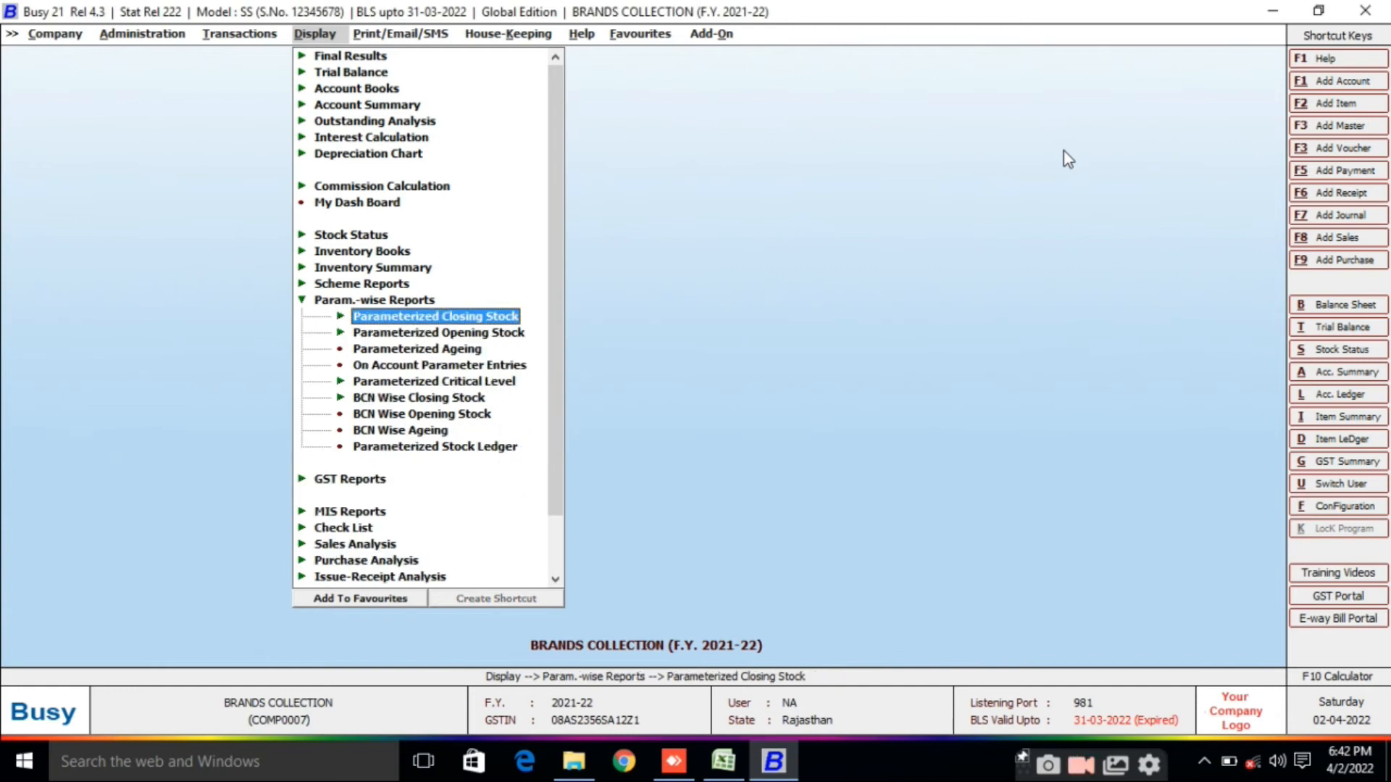
pyautogui.press('Escape')
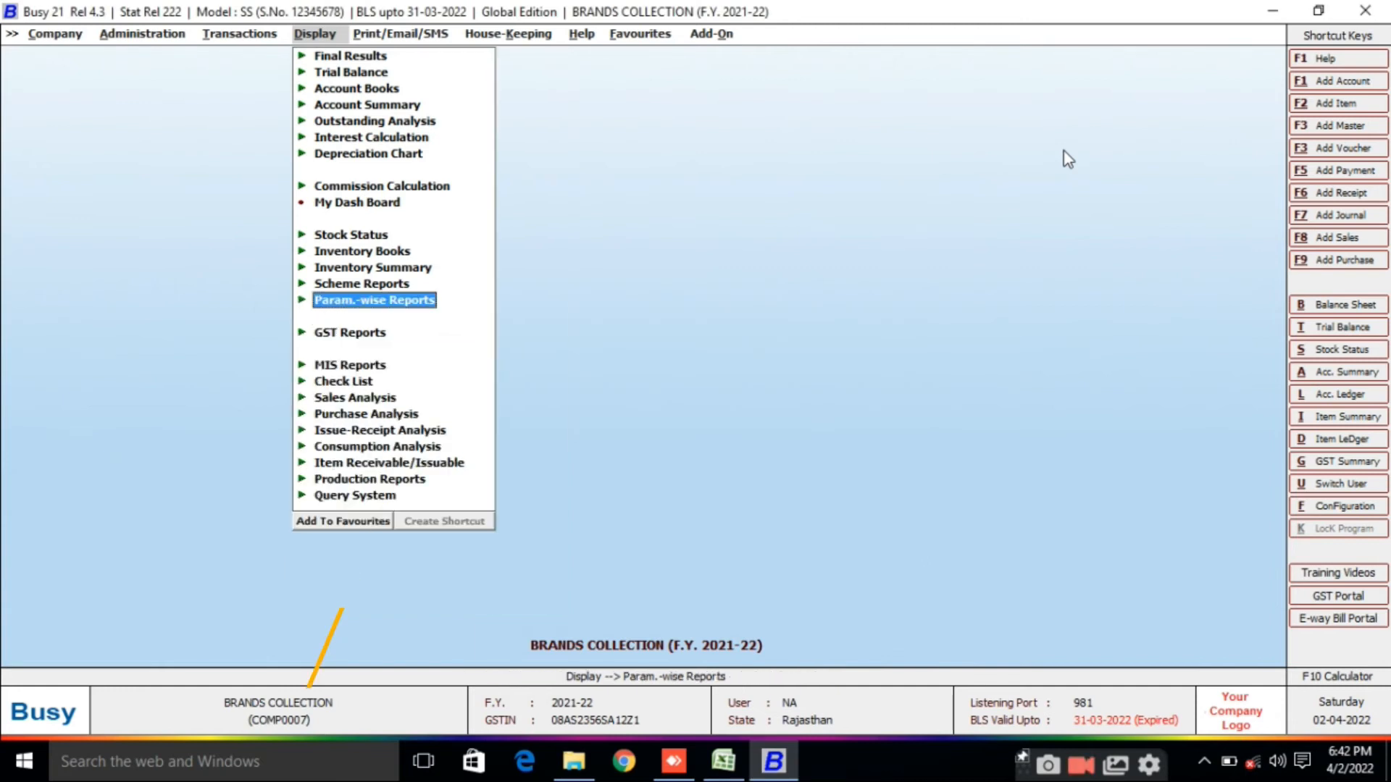
# Step: Open the options of the detailed BCN Wise Closing Stock report for all items
pyautogui.press('Return')
pyautogui.press('Down')
pyautogui.press('Down')
pyautogui.press('Down')
pyautogui.press('Down')
pyautogui.press('Down')
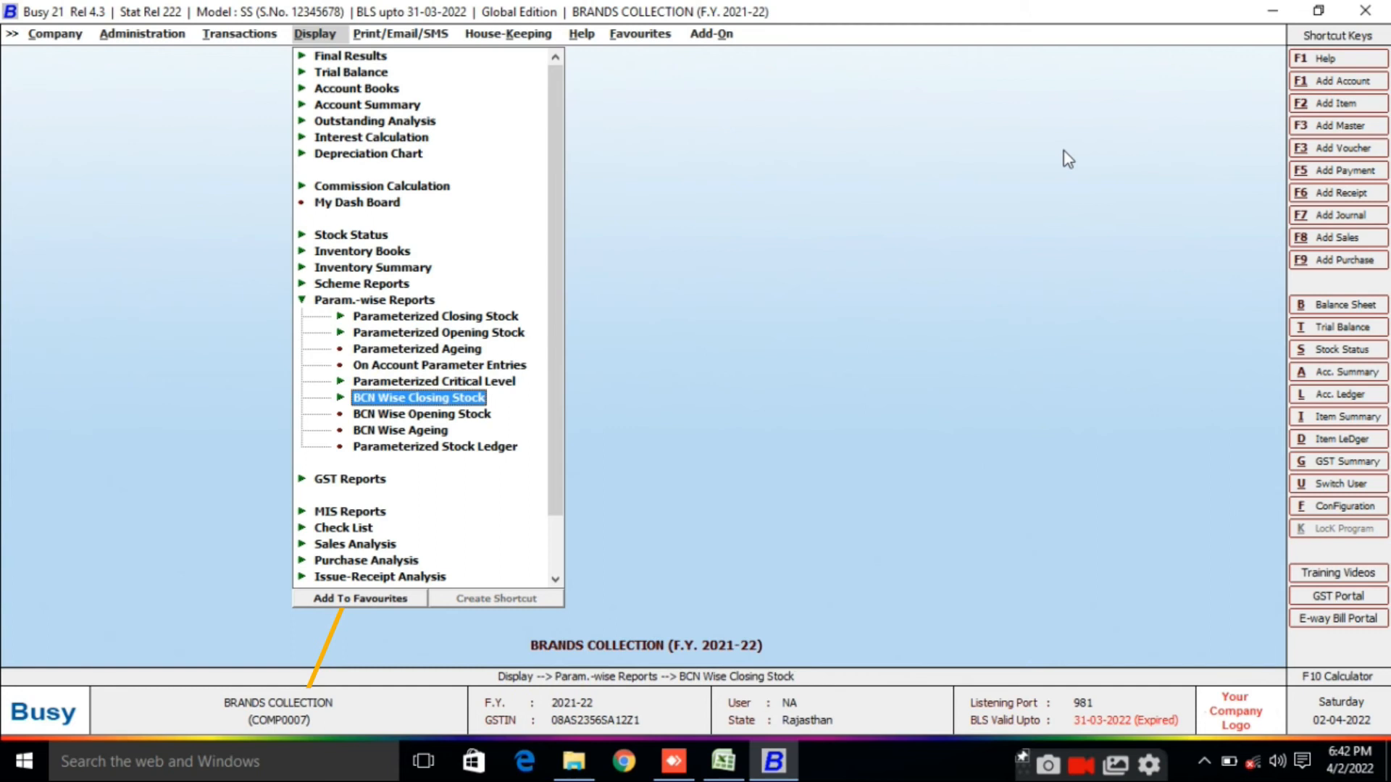
pyautogui.press('Return')
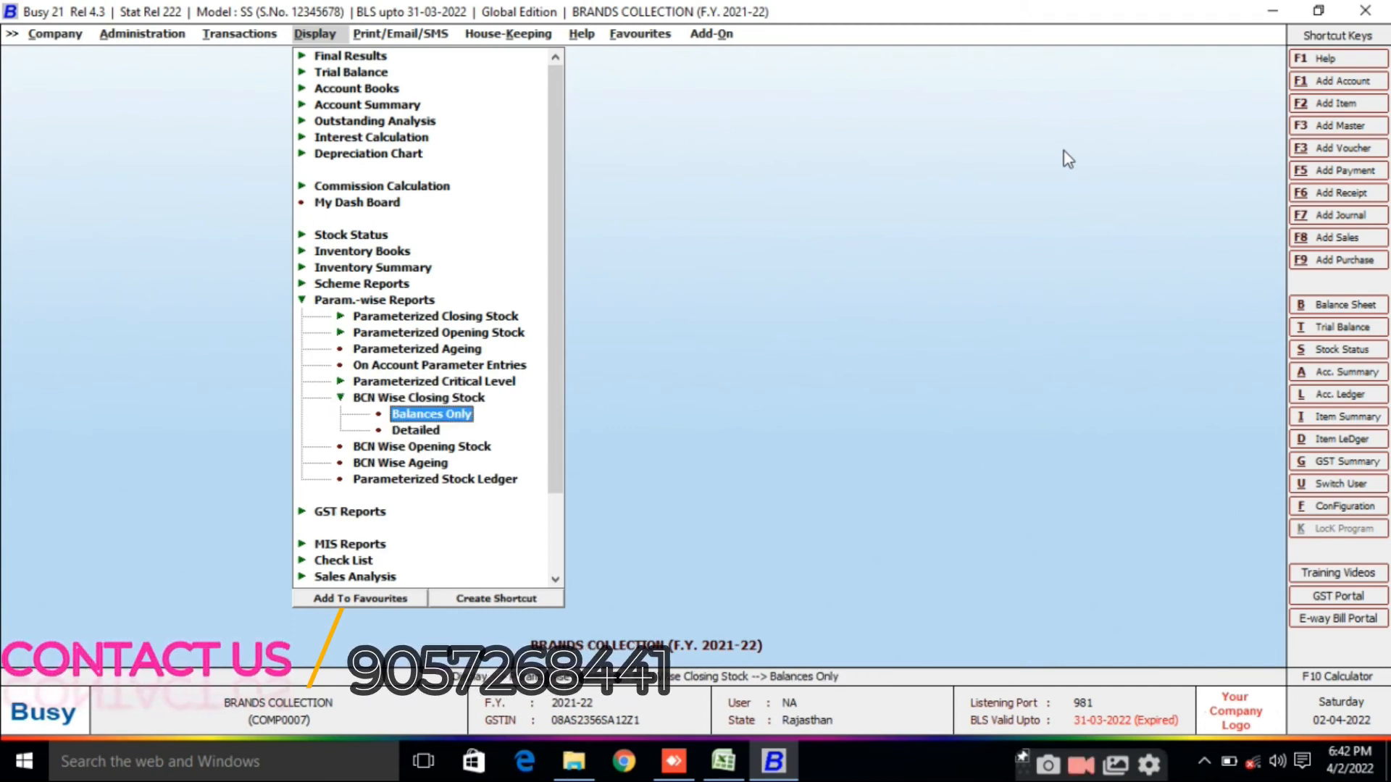
pyautogui.press('Down')
pyautogui.press('Return')
pyautogui.press('Return')
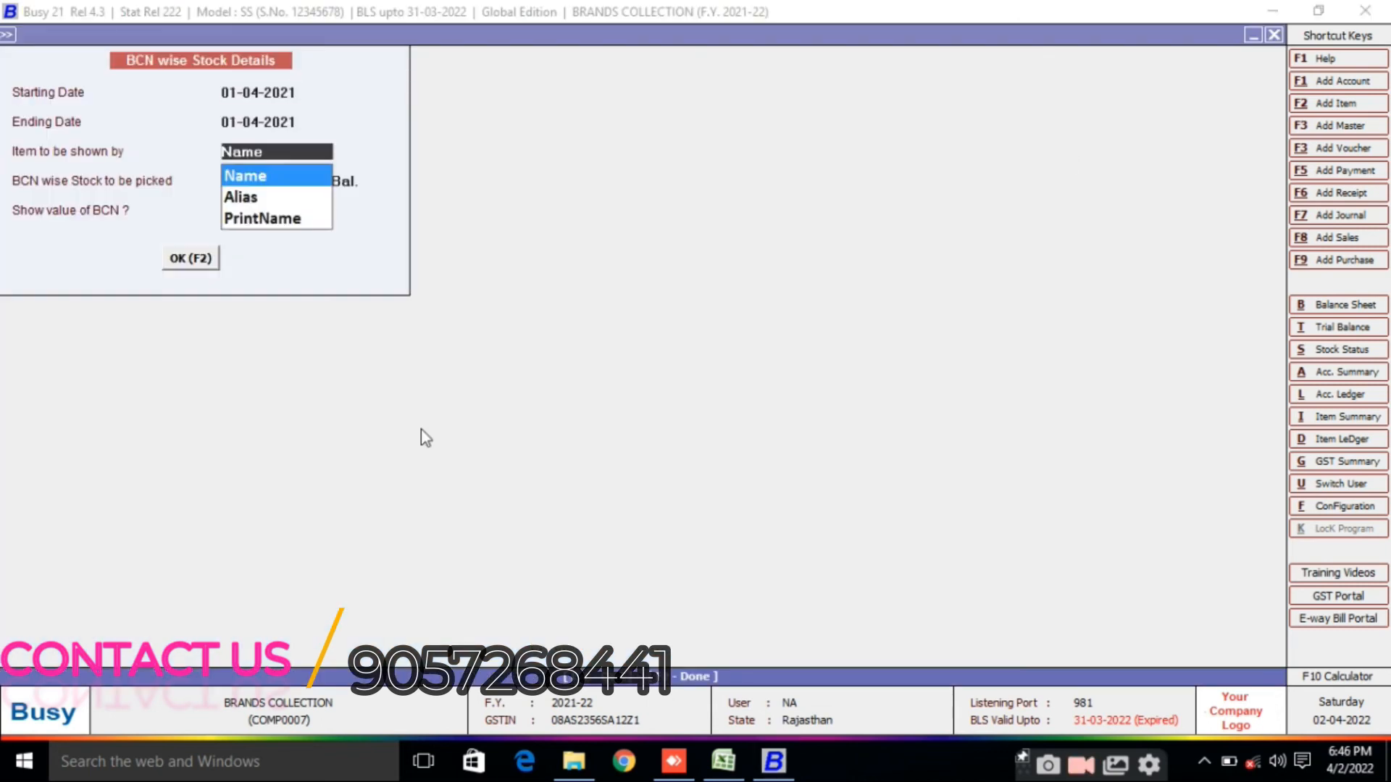
# Step: View the barcode-wise stock by item Name with Moved/Closing Bal. and without BCN values for 01-04-2021, and close the report
pyautogui.press('Return')
pyautogui.press('Return')
pyautogui.press('Return')
pyautogui.press('Return')
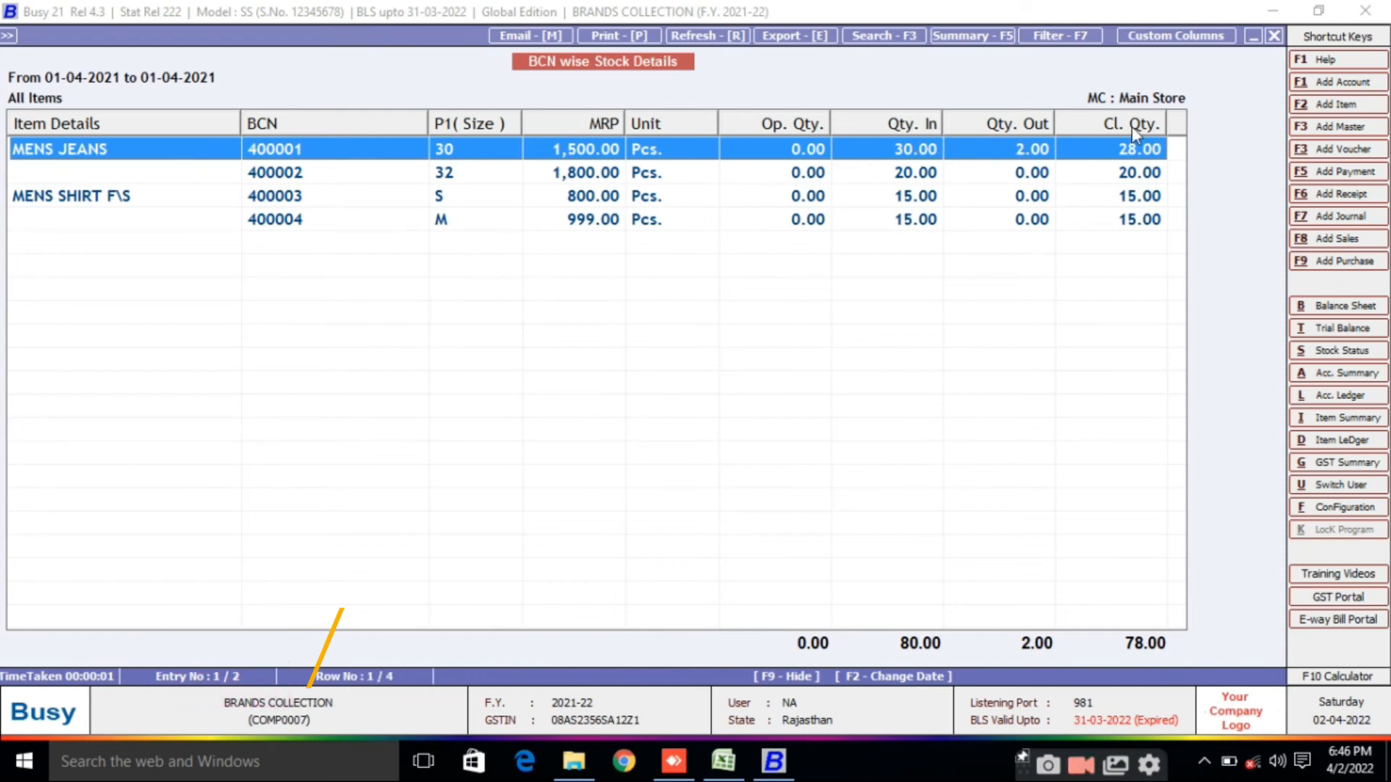
pyautogui.press('Escape')
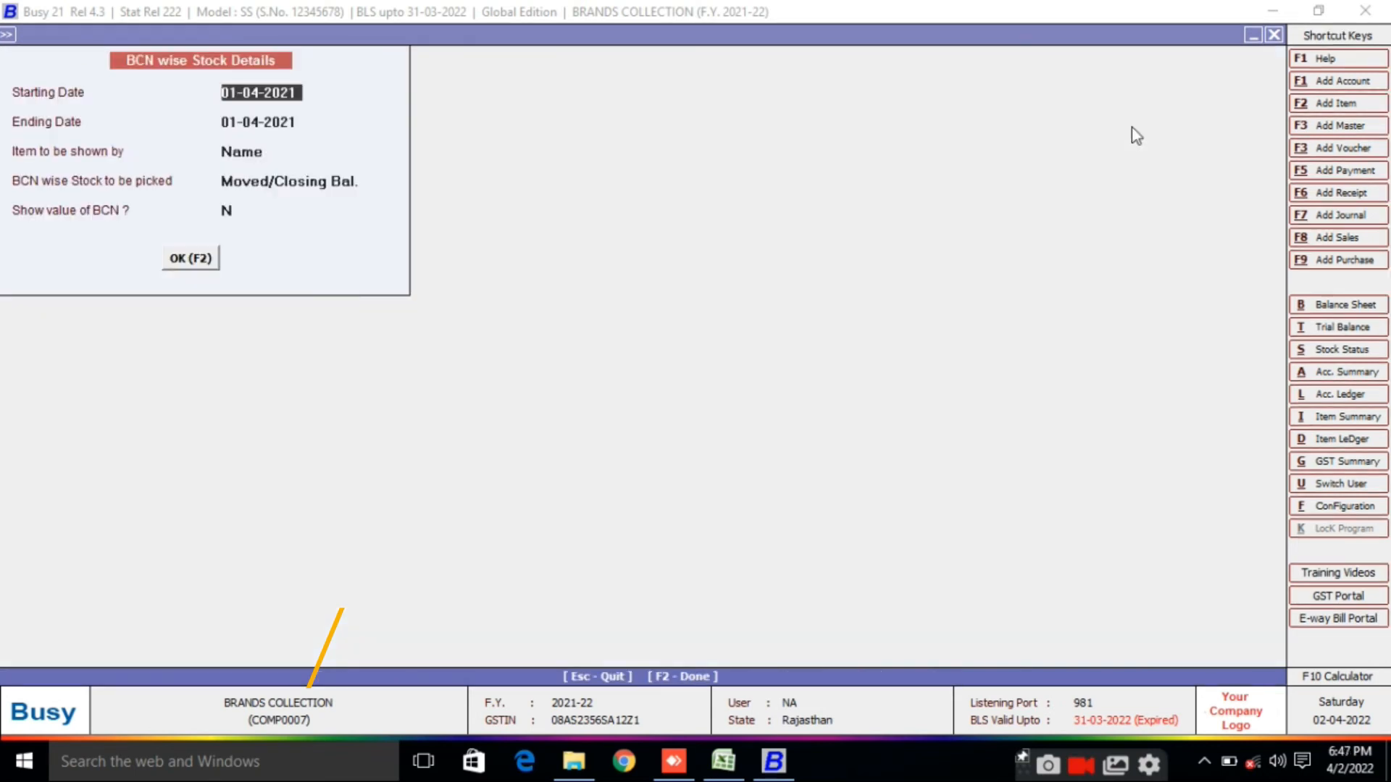
pyautogui.press('Escape')
pyautogui.press('Escape')
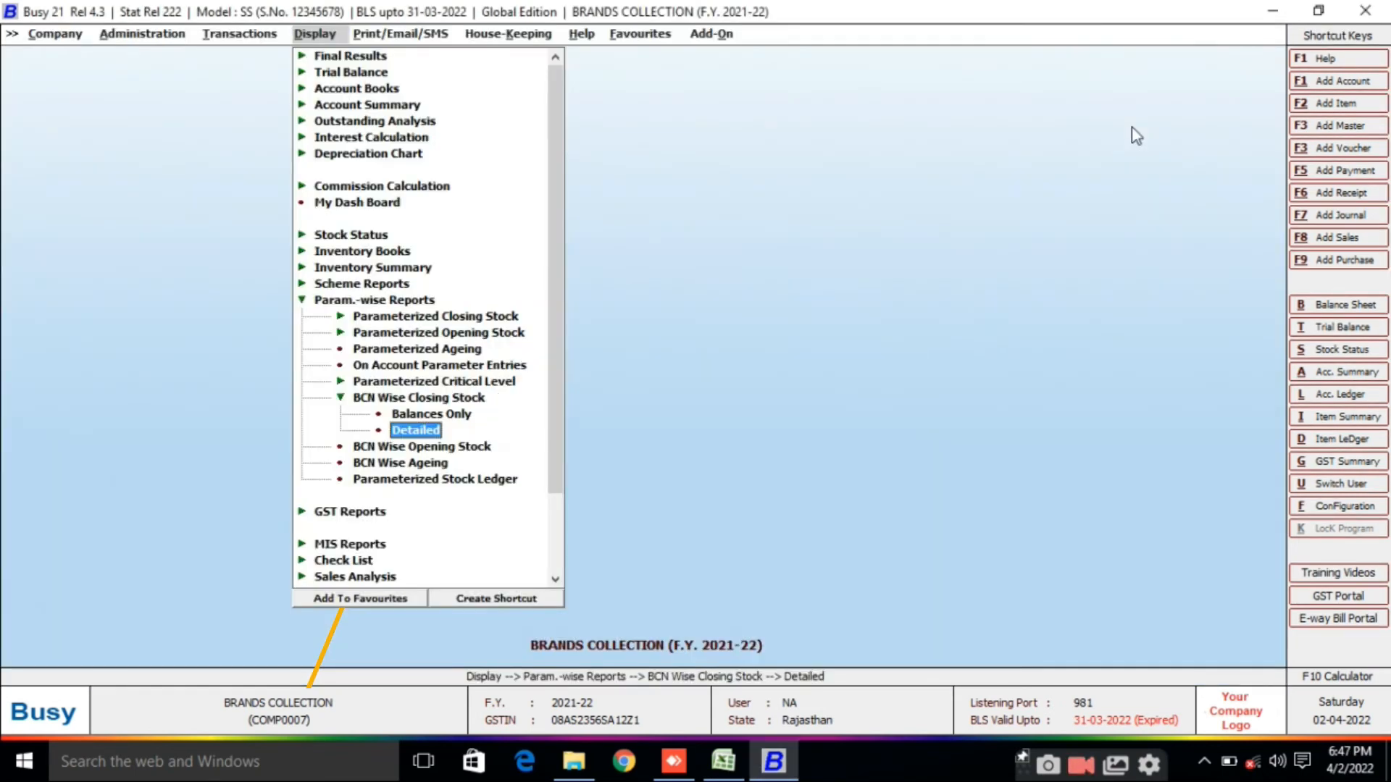
pyautogui.press('Down')
pyautogui.press('Down')
pyautogui.press('Up')
pyautogui.press('Up')
pyautogui.press('Left')
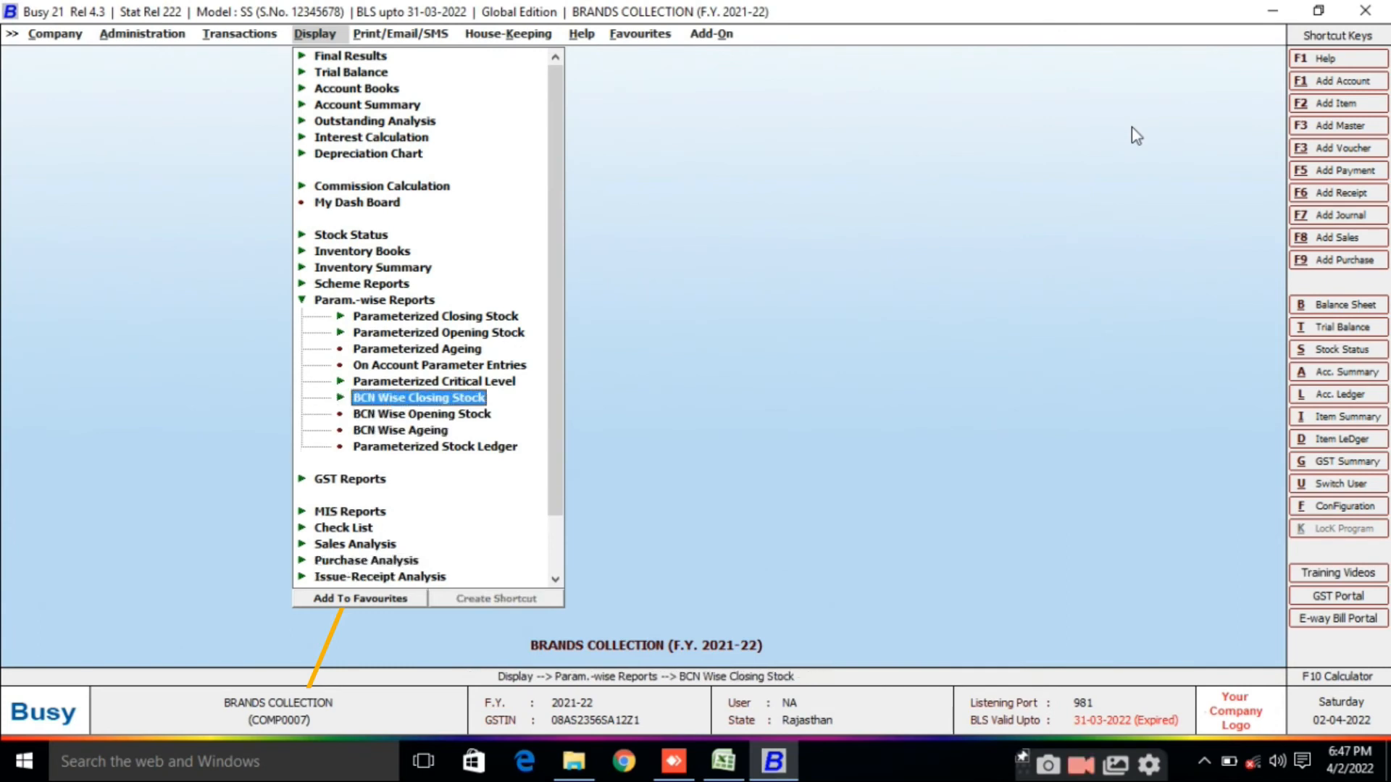
pyautogui.press('Left')
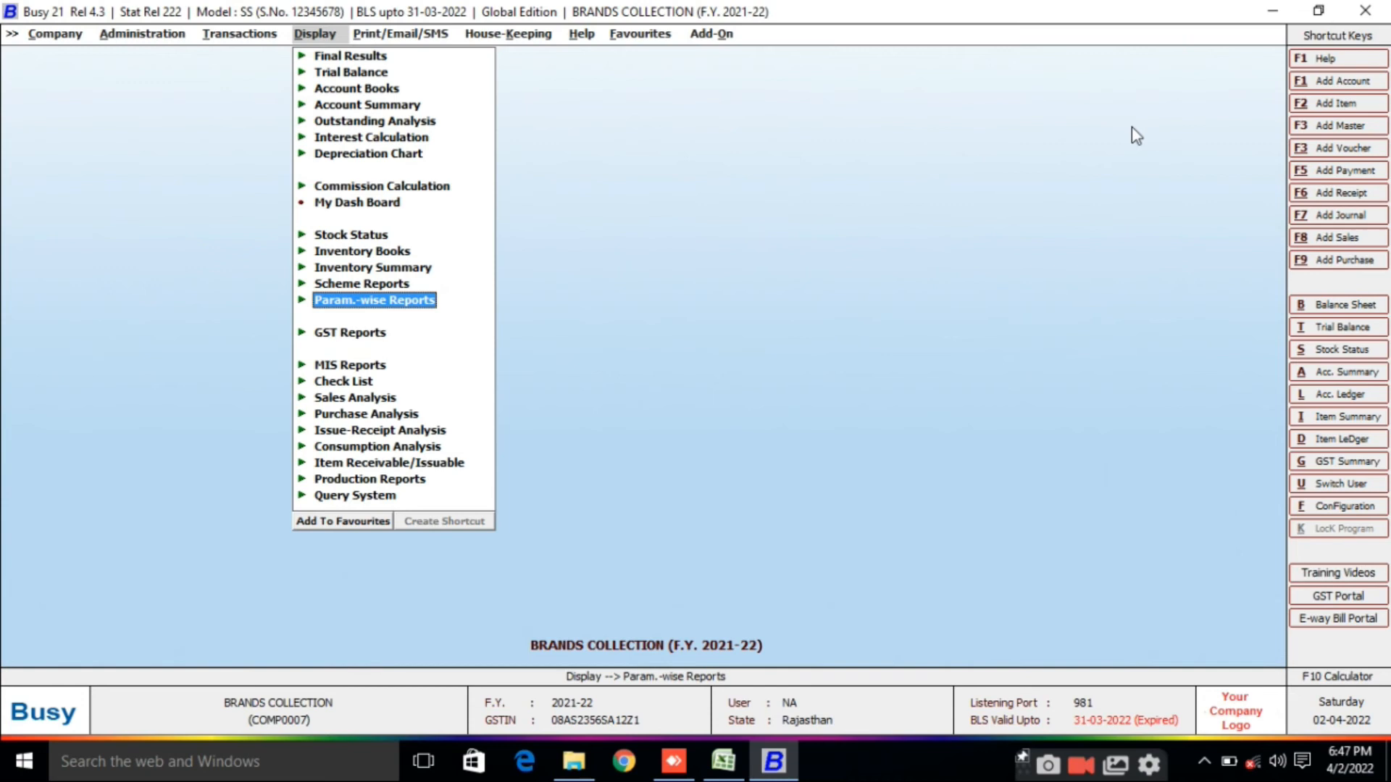
# Step: Open the Query on Barcode No. options in the Query System reports
pyautogui.press('Down')
pyautogui.press('Down')
pyautogui.press('Down')
pyautogui.press('Down')
pyautogui.press('Down')
pyautogui.press('Down')
pyautogui.press('Down')
pyautogui.press('Down')
pyautogui.press('Down')
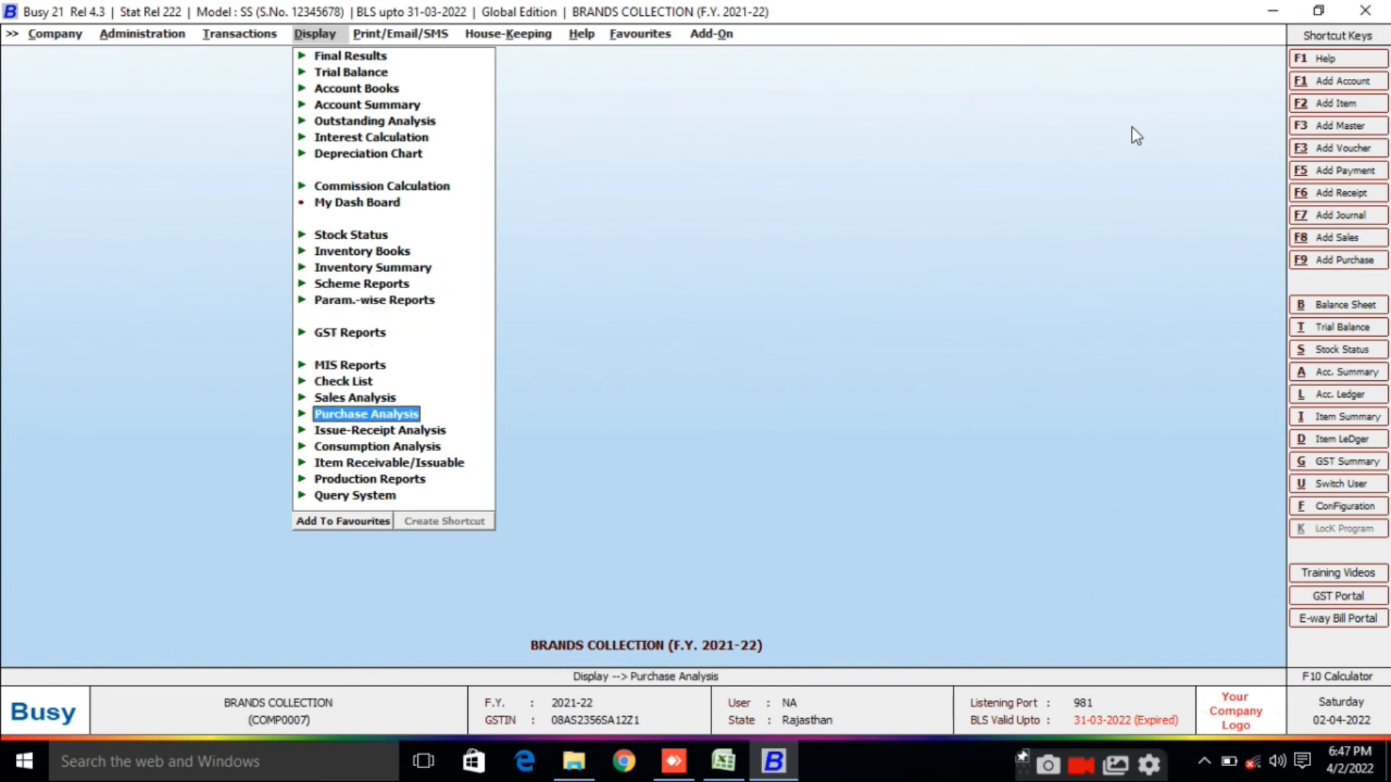
pyautogui.press('Down')
pyautogui.press('Right')
pyautogui.press('Down')
pyautogui.press('Down')
pyautogui.press('Down')
pyautogui.press('Down')
pyautogui.press('Down')
pyautogui.press('Down')
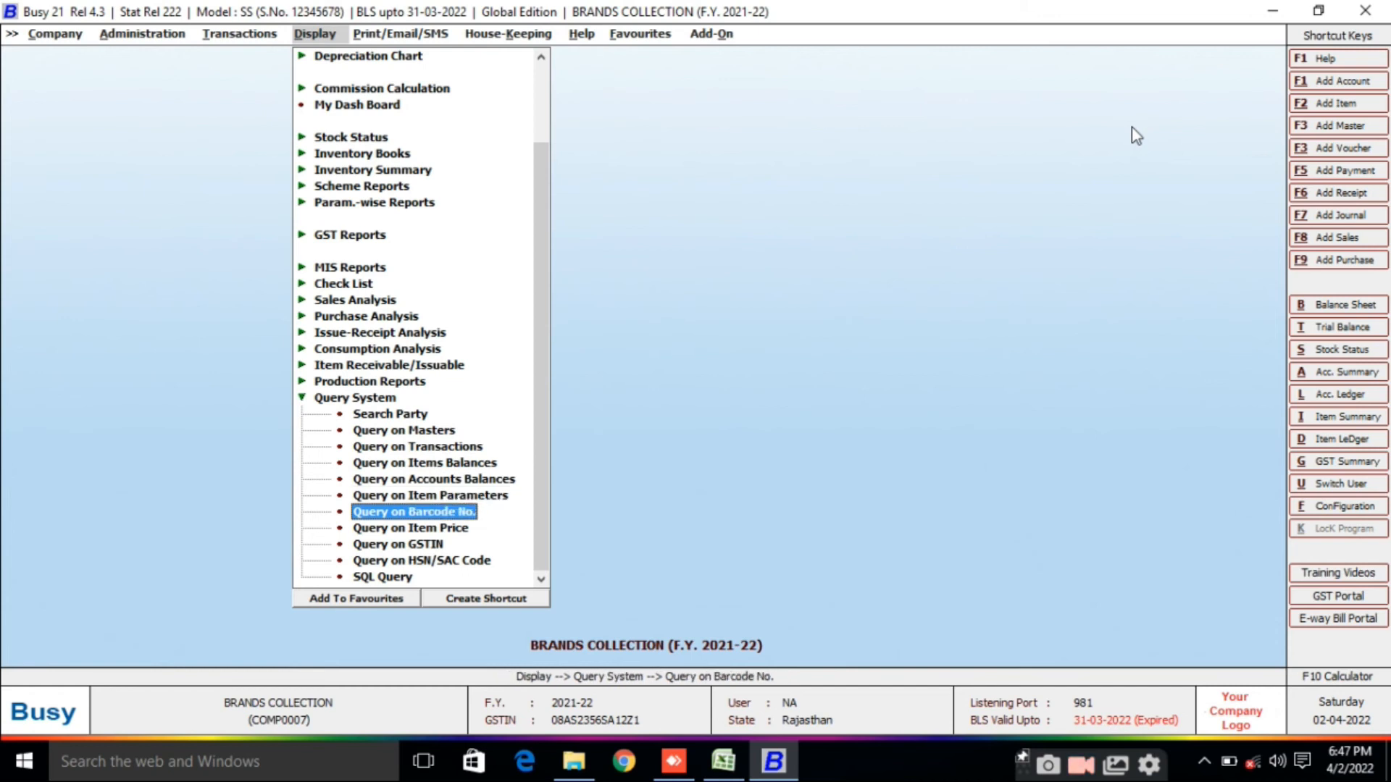
pyautogui.press('Return')
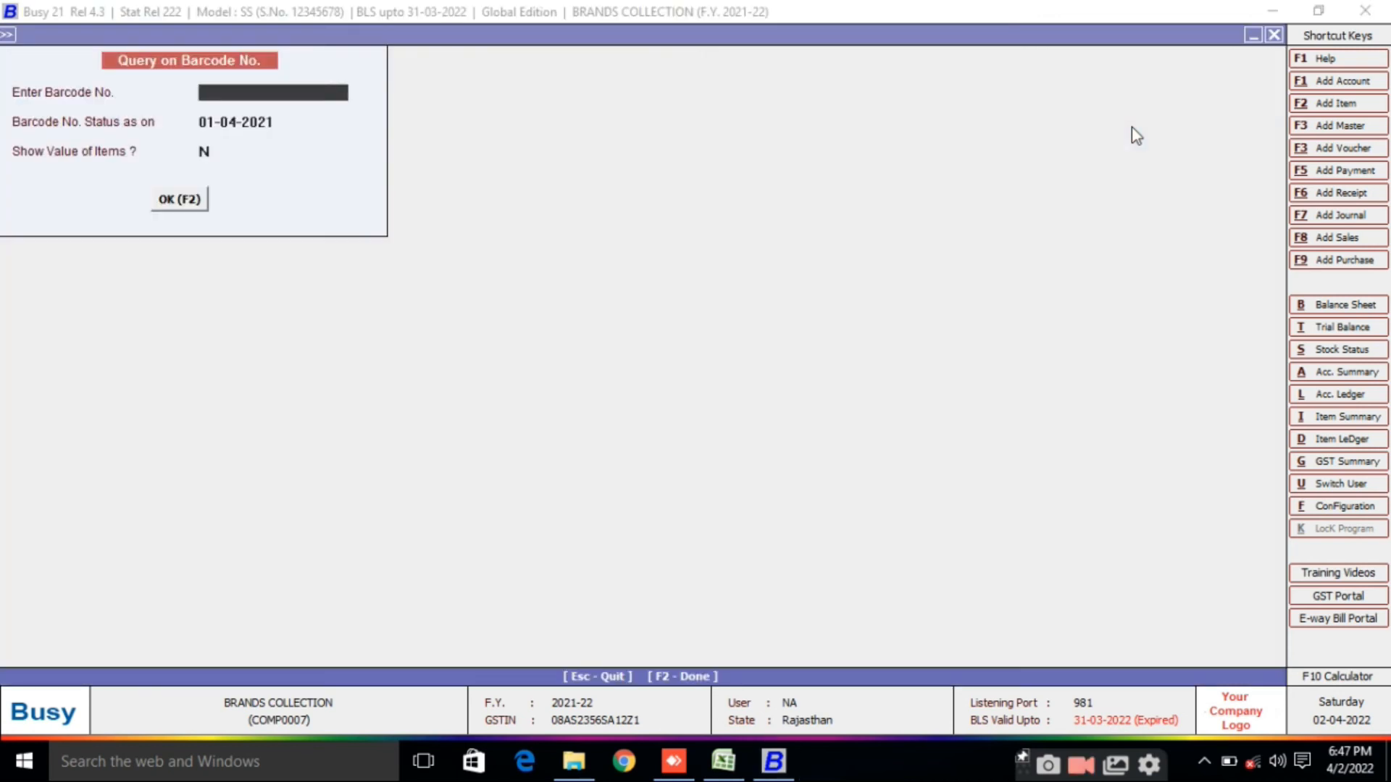
# Step: View the purchase and sale entries of barcode 400001 as on 01-04-2021 without item values, and close the query
pyautogui.write('400001')
pyautogui.press('Return')
pyautogui.press('Return')
pyautogui.press('Return')
pyautogui.press('Return')
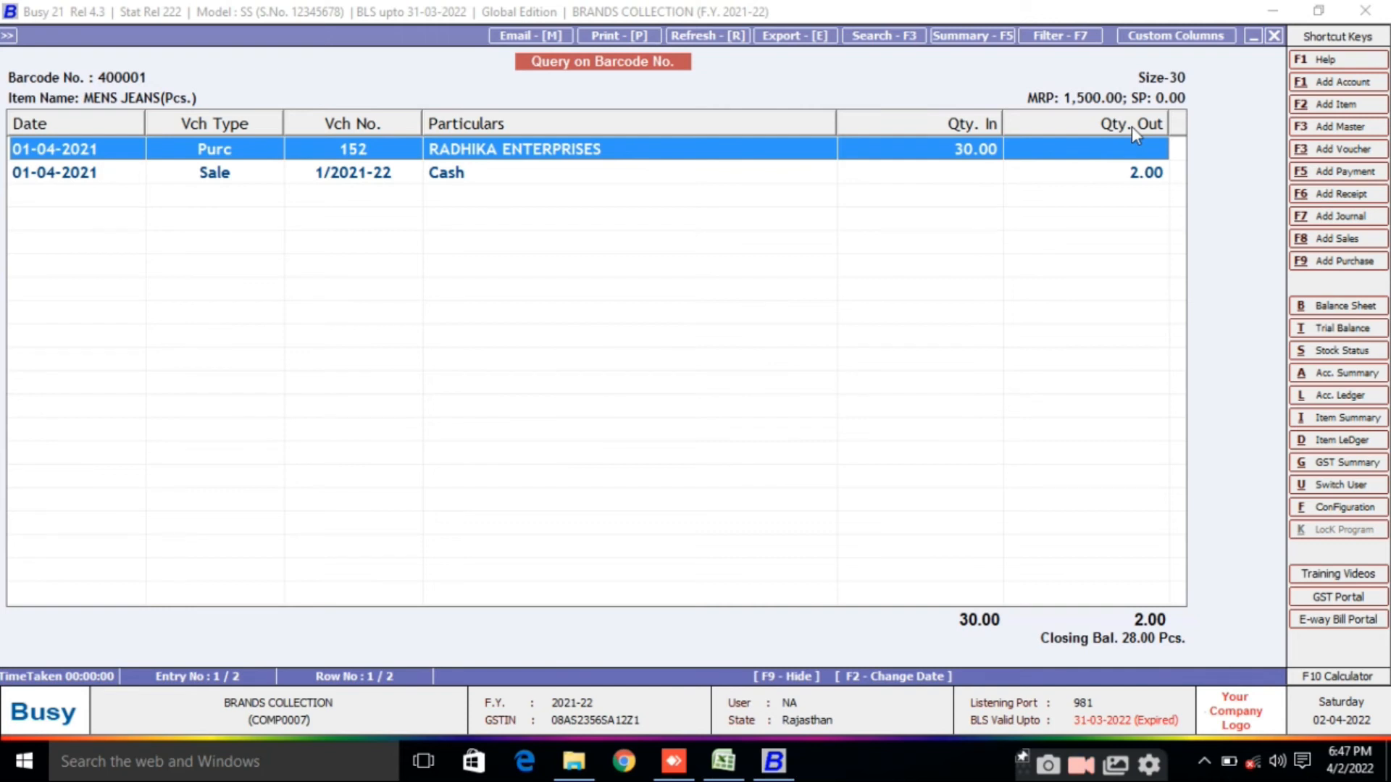
pyautogui.click(981, 176)
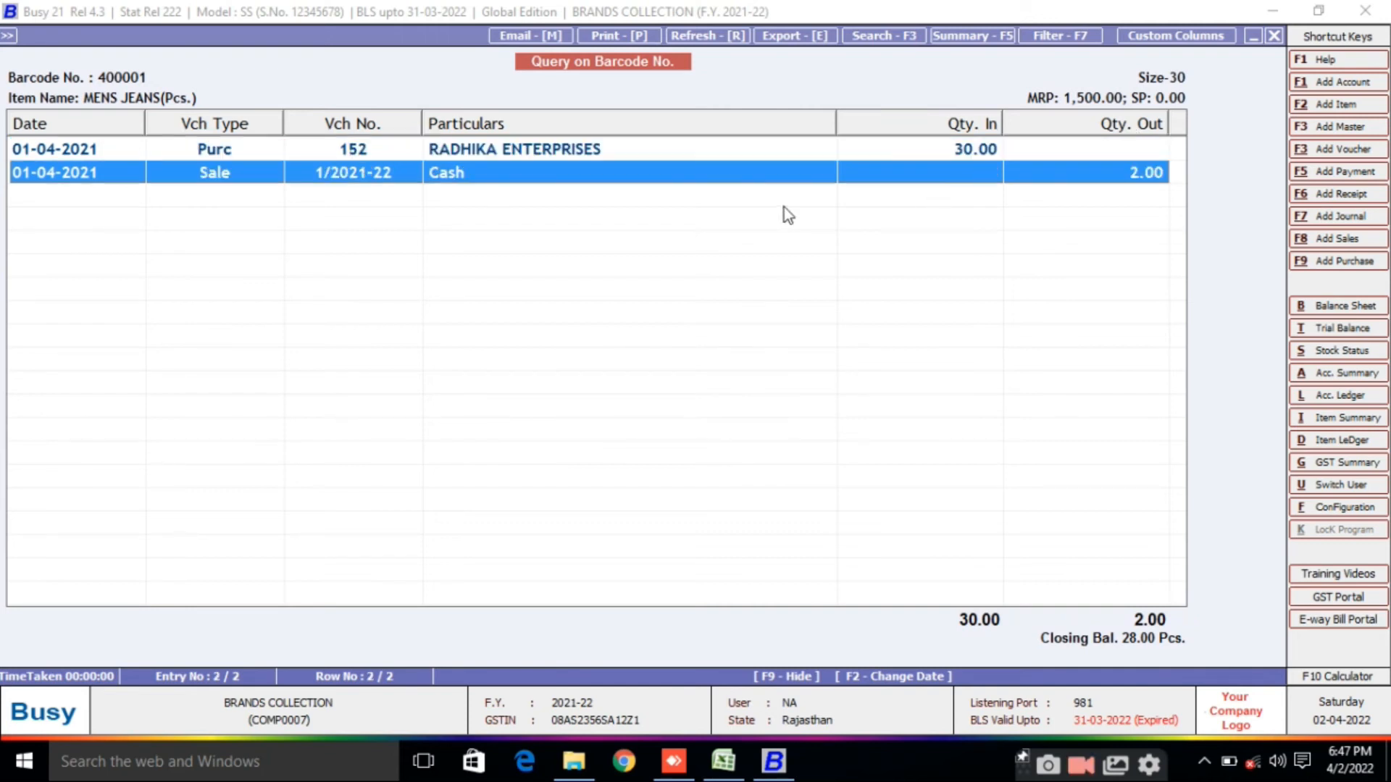
pyautogui.press('Escape')
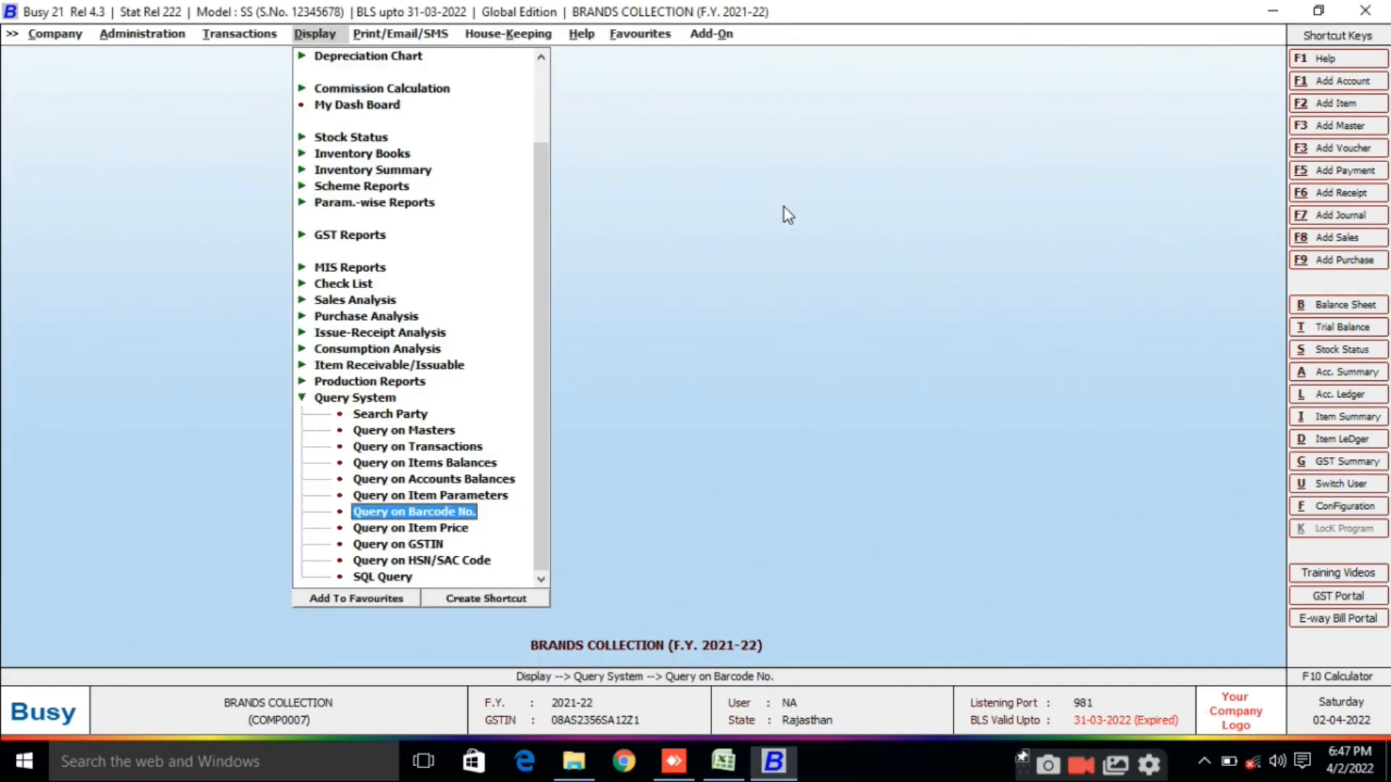
pyautogui.press('Escape')
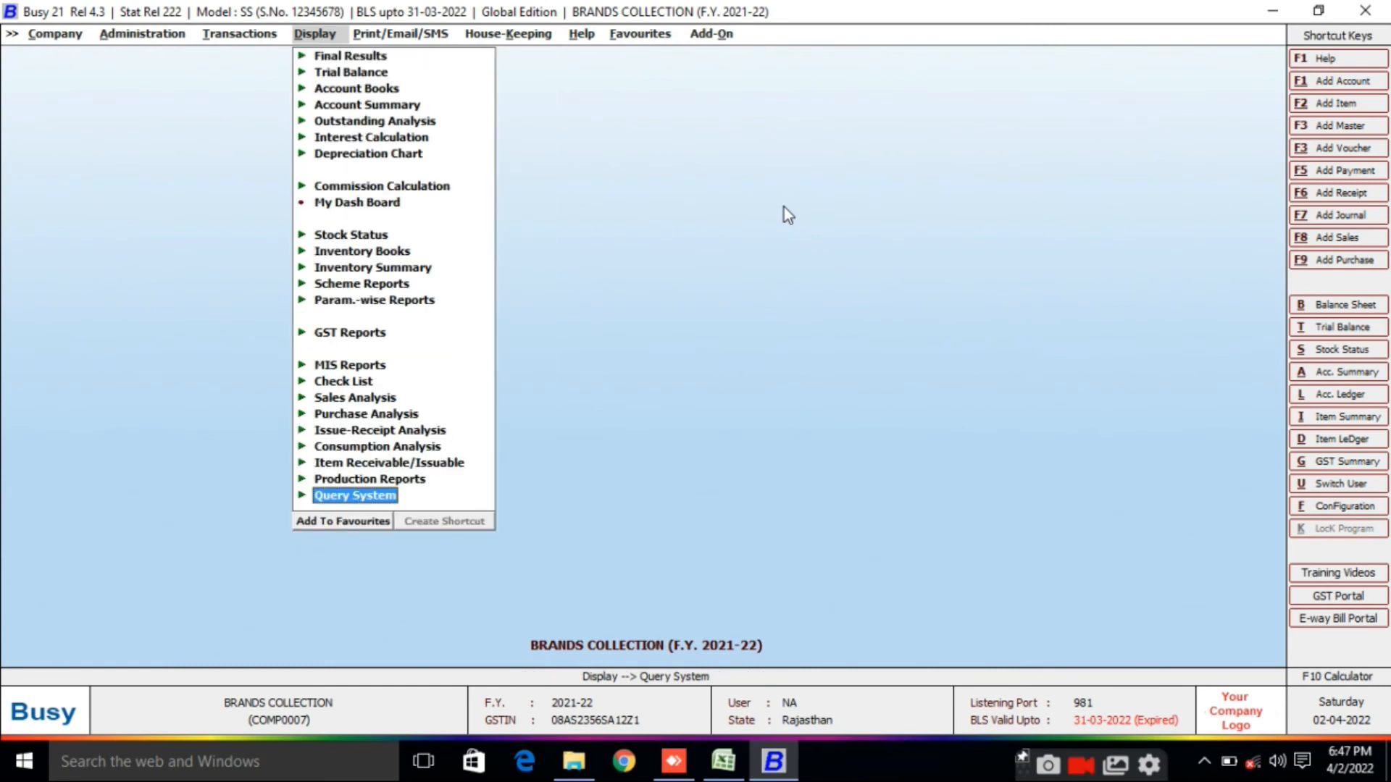
# Step: Start the GSTR-1 eReturn (w.e.f May 2021) from the GST Returns reports
pyautogui.press('Up')
pyautogui.press('Up')
pyautogui.press('Up')
pyautogui.press('Up')
pyautogui.press('Up')
pyautogui.press('Up')
pyautogui.press('Up')
pyautogui.press('Up')
pyautogui.press('Up')
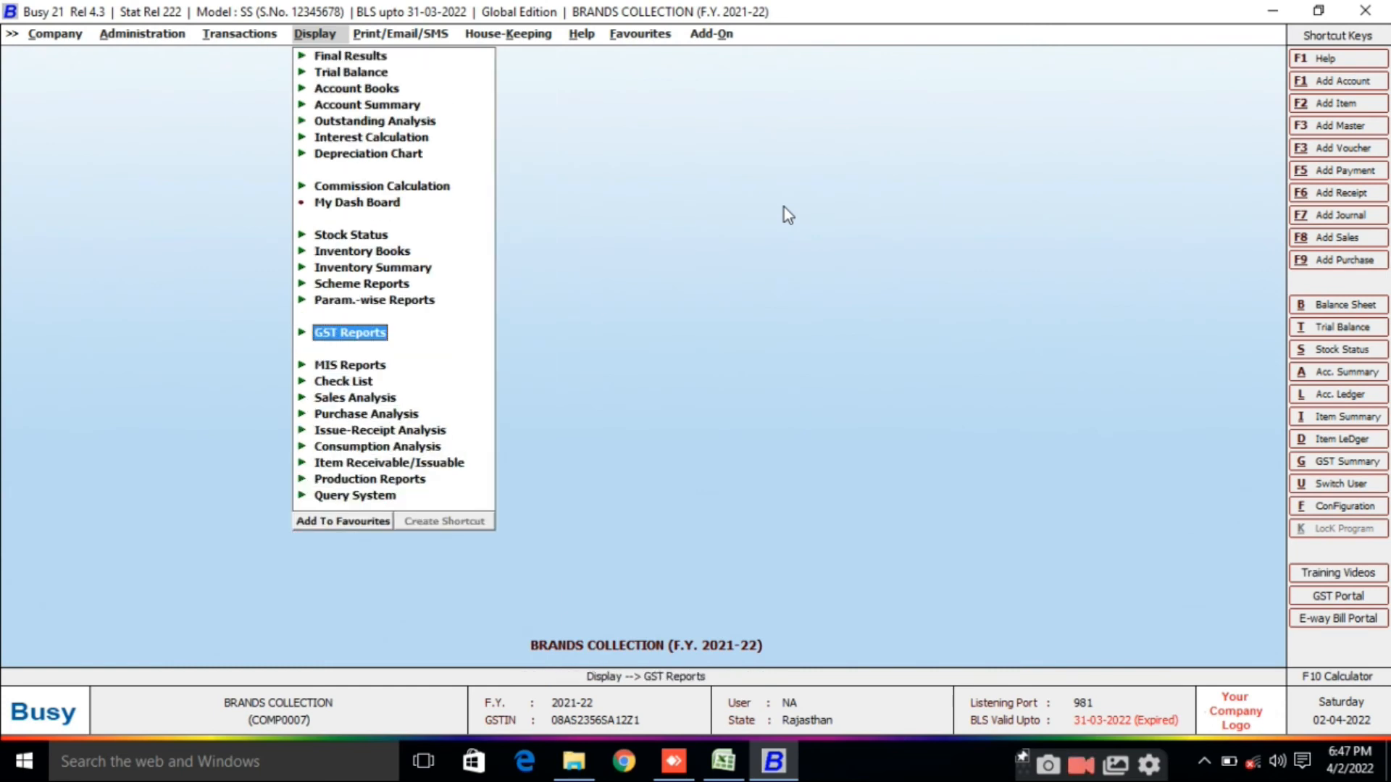
pyautogui.press('Return')
pyautogui.press('Down')
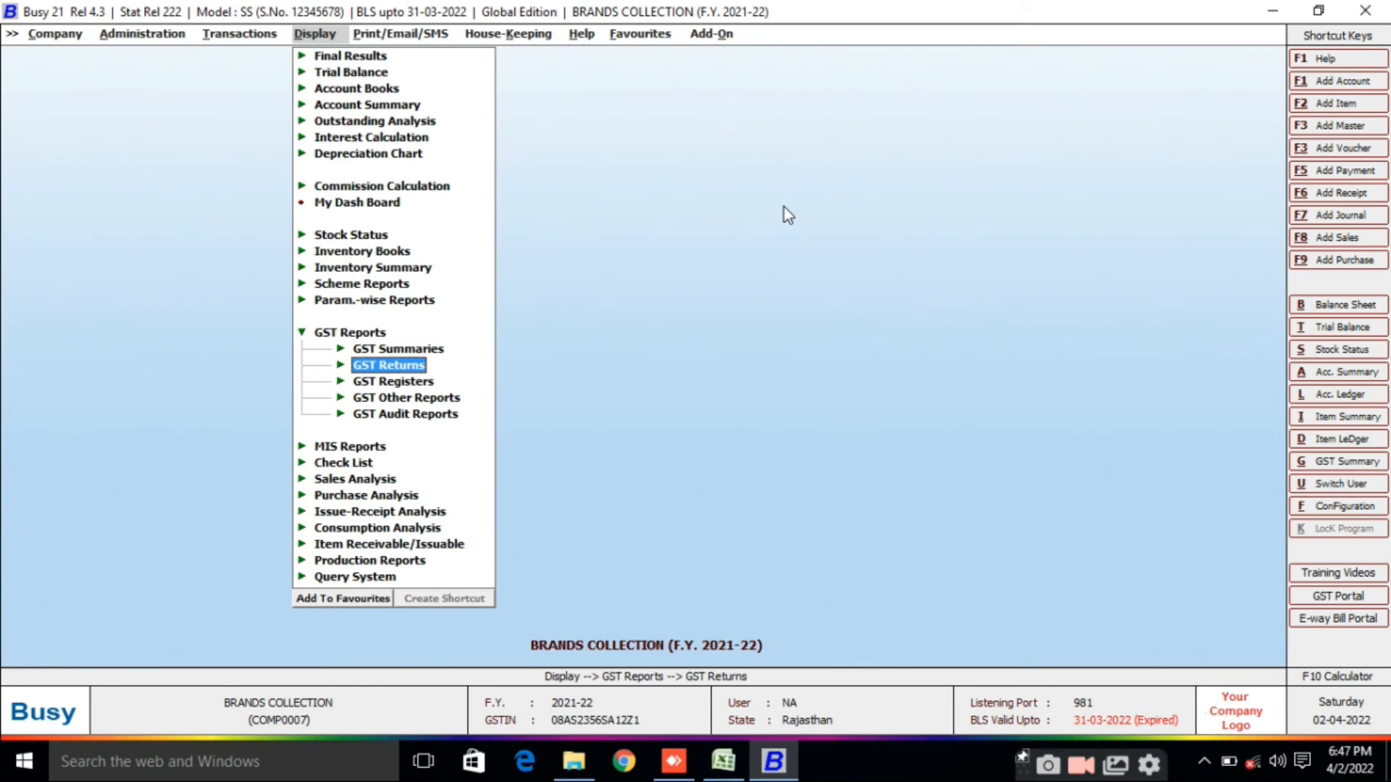
pyautogui.press('Return')
pyautogui.press('Down')
pyautogui.press('Down')
pyautogui.press('Down')
pyautogui.press('Down')
pyautogui.press('Down')
pyautogui.press('Down')
pyautogui.press('Down')
pyautogui.press('Down')
pyautogui.press('Down')
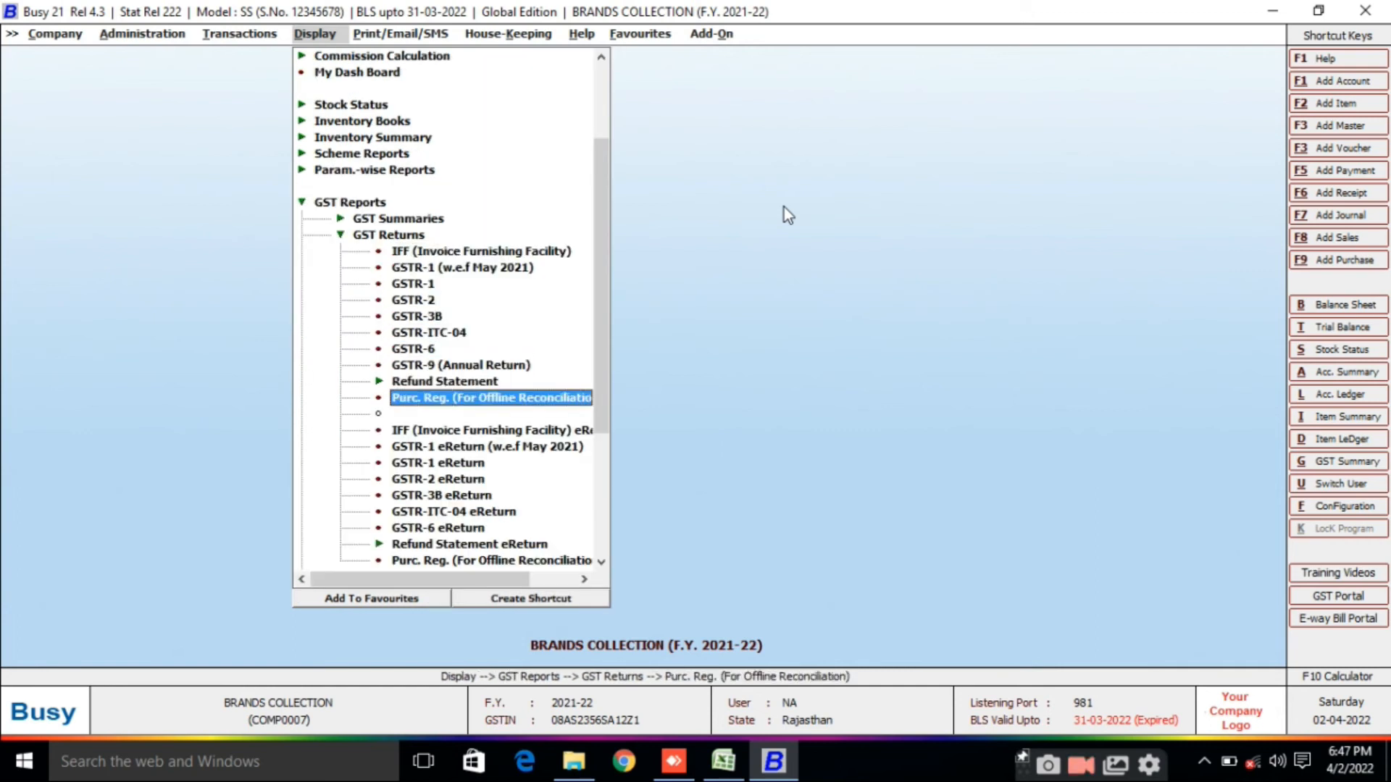
pyautogui.press('Down')
pyautogui.press('Down')
pyautogui.press('Return')
# Step: Choose Plain Excel as the output format of the GSTR-1 eReturn
pyautogui.press('Left')
pyautogui.press('Return')
pyautogui.press('Right')
pyautogui.press('Right')
pyautogui.press('Left')
pyautogui.press('Left')
pyautogui.press('Right')
pyautogui.press('Left')
pyautogui.press('Right')
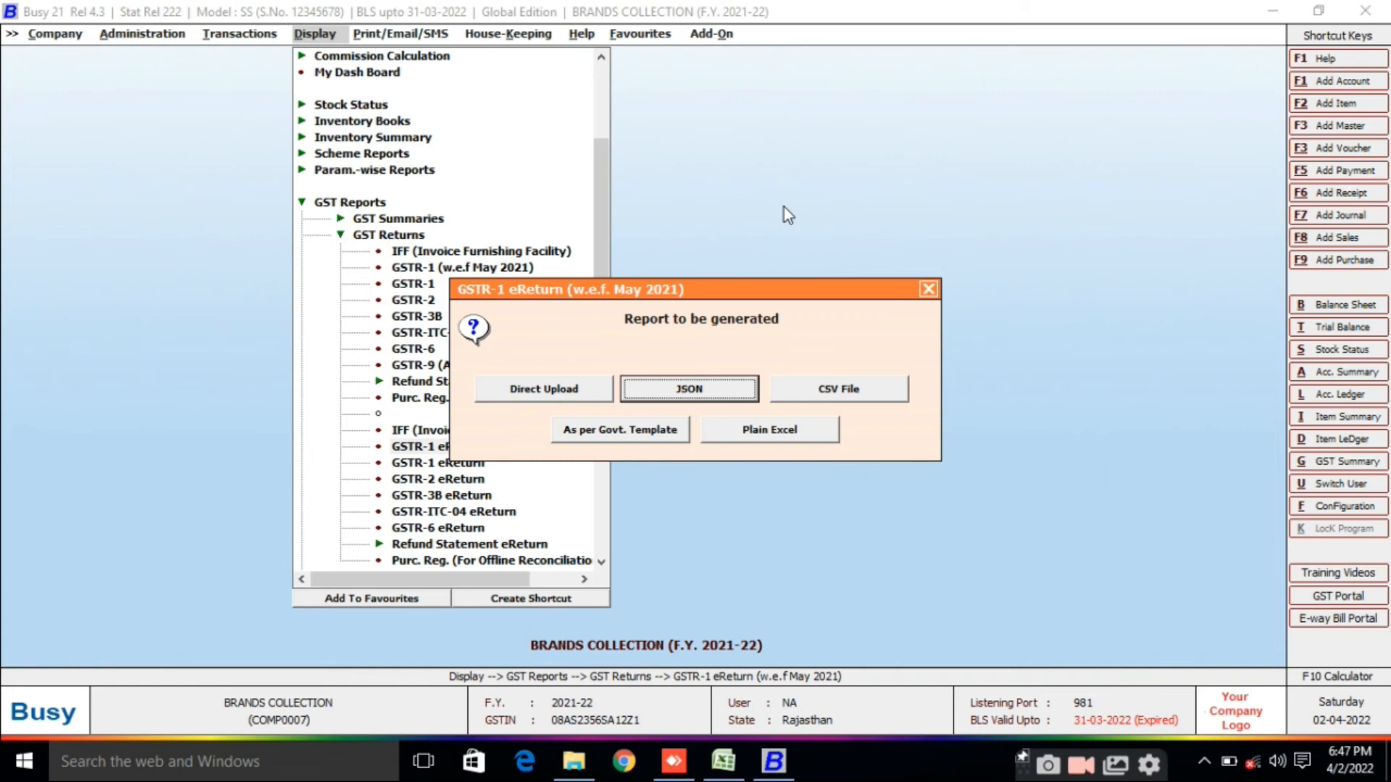
pyautogui.press('Right')
pyautogui.press('Right')
pyautogui.press('Right')
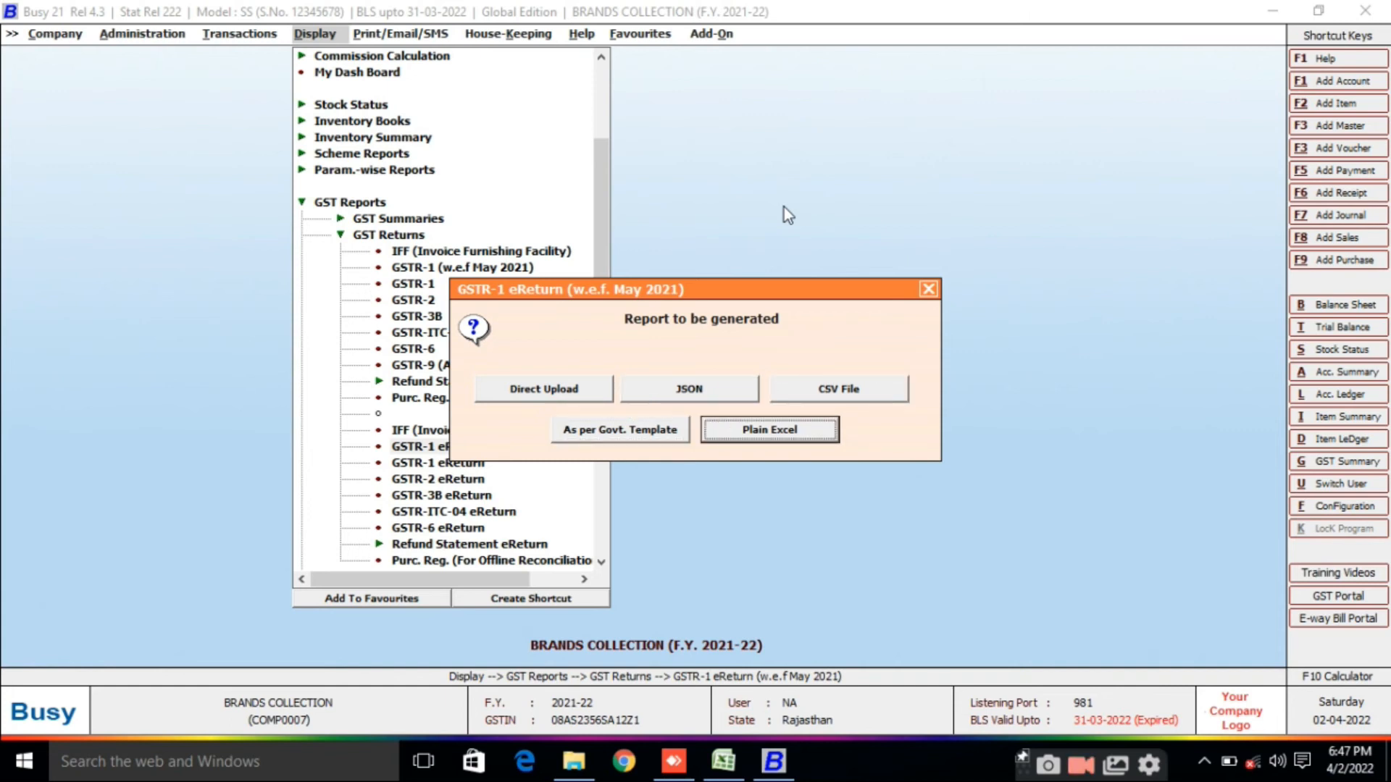
pyautogui.press('Return')
pyautogui.press('Return')
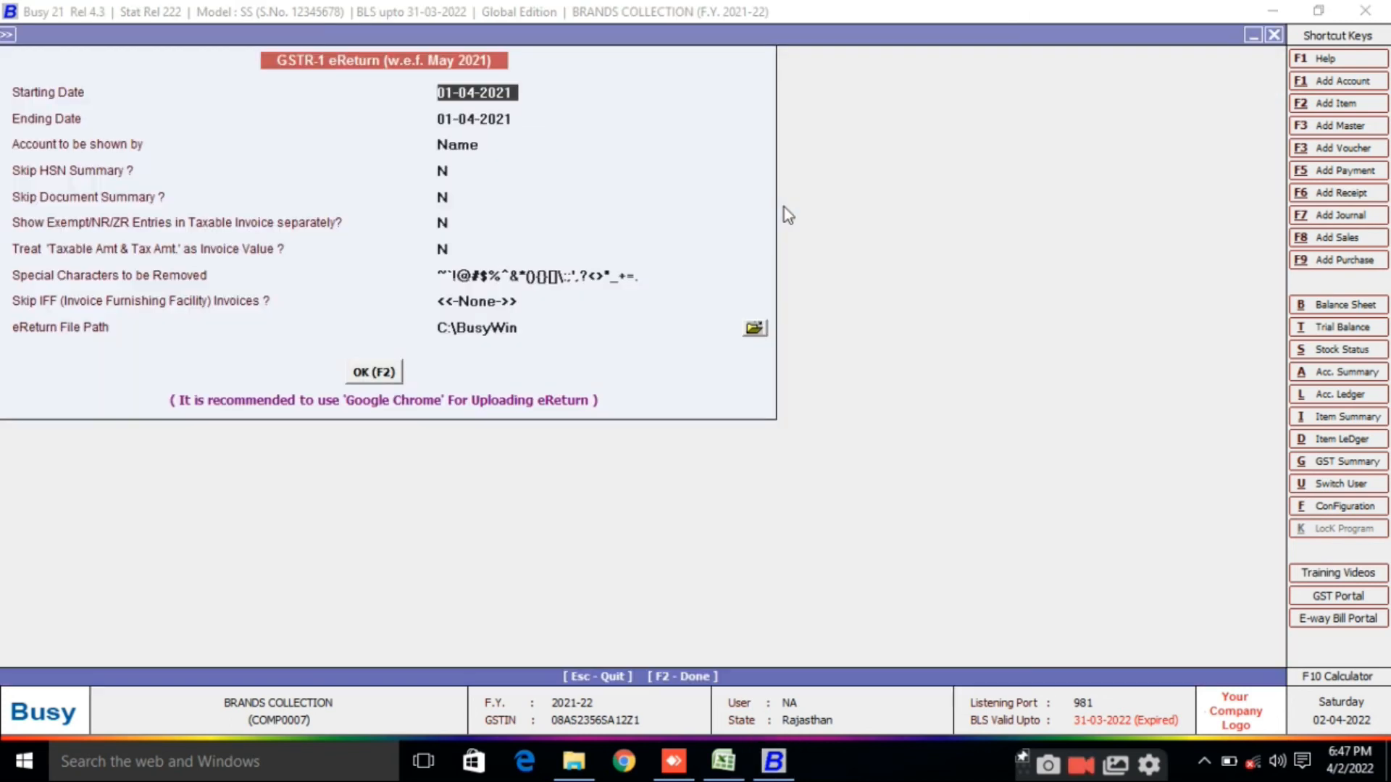
# Step: Set the eReturn period from 01-04-2021 to 30-04-2021, keeping the remaining report options at their defaults
pyautogui.write('30')
pyautogui.press('BackSpace')
pyautogui.press('BackSpace')
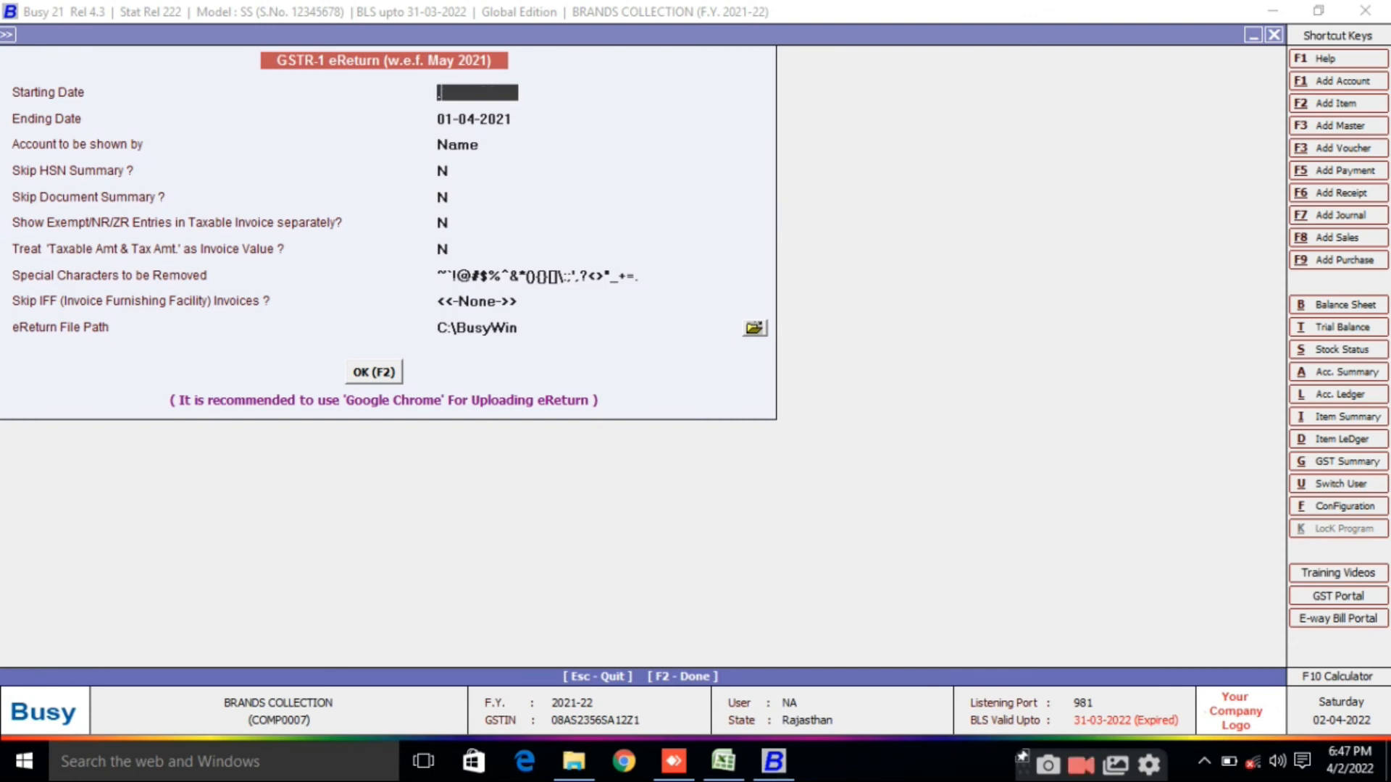
pyautogui.write('1')
pyautogui.press('Return')
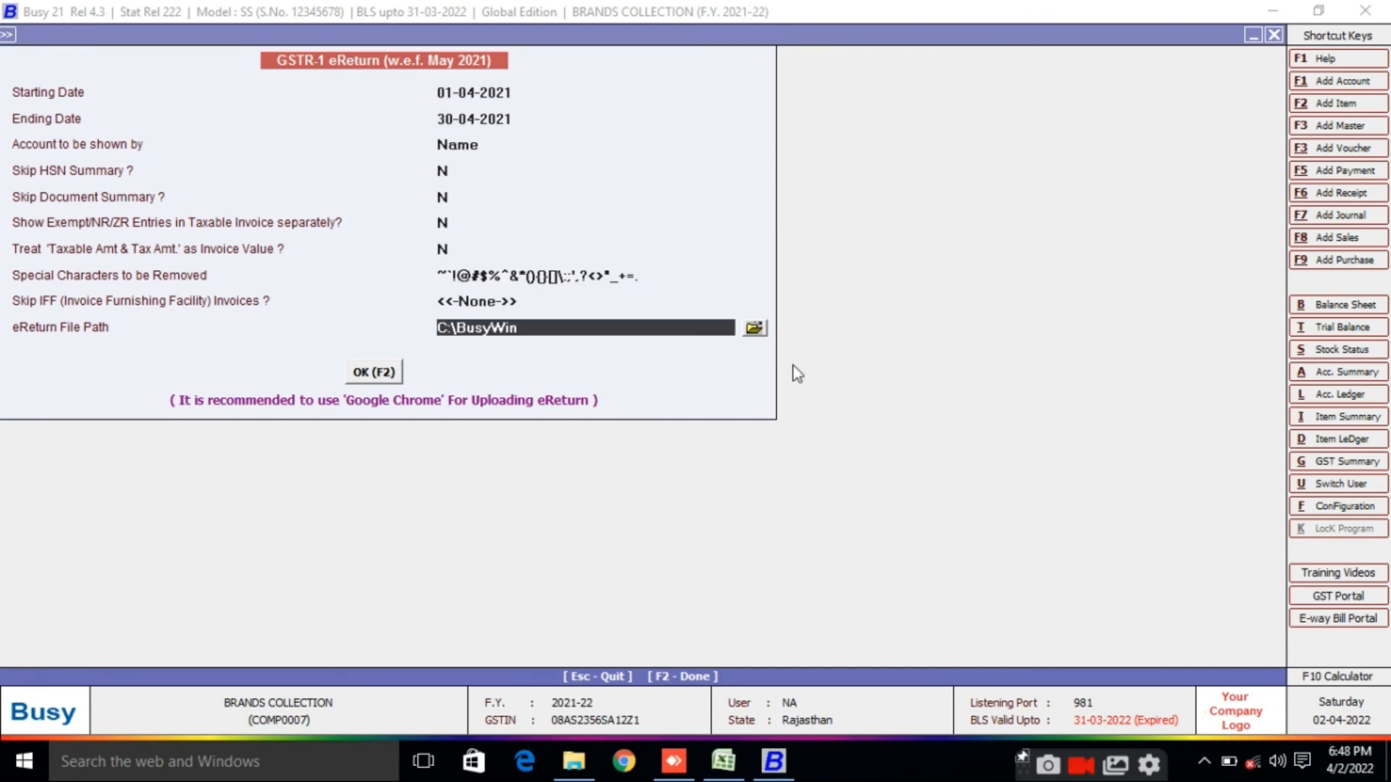
# Step: Set the eReturn file path to the Desktop folder and generate the plain Excel file without running the error checks
pyautogui.click(754, 329)
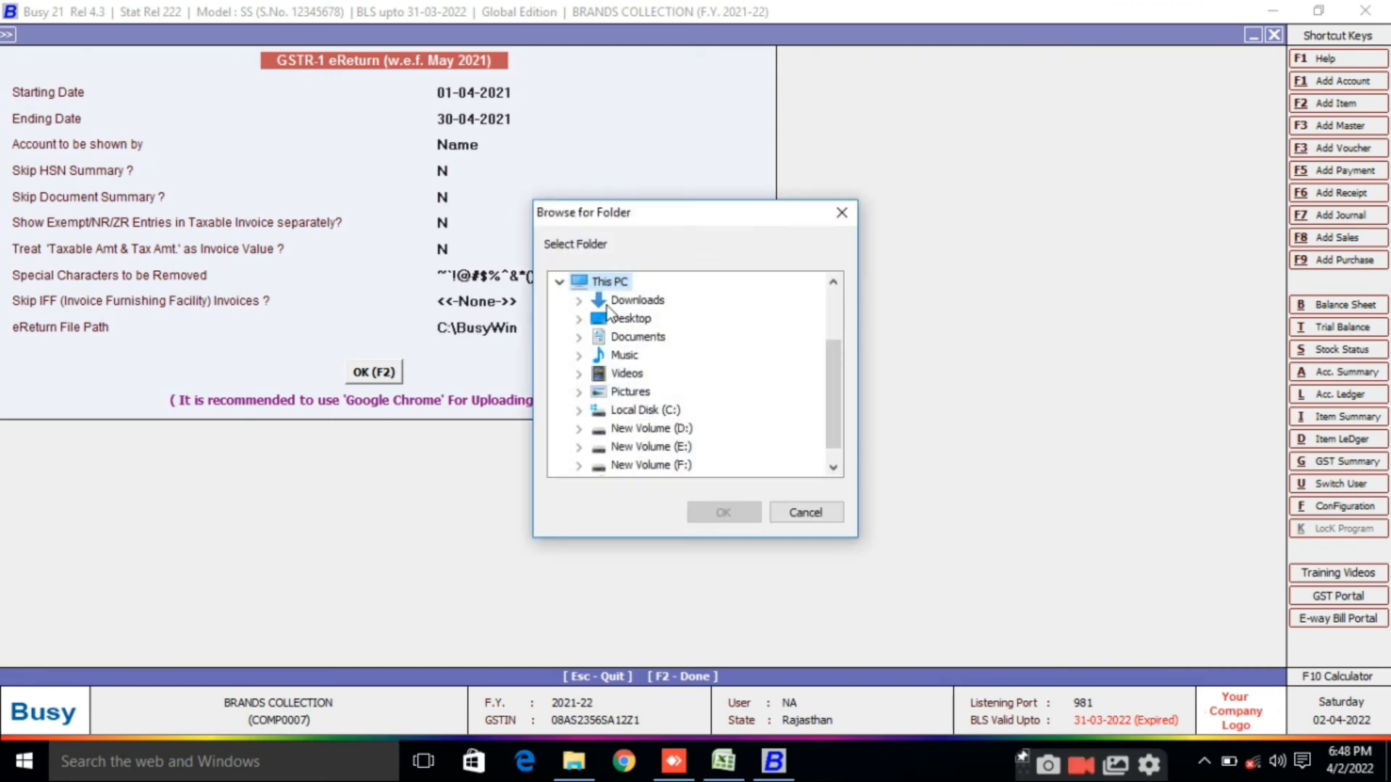
pyautogui.click(599, 323)
pyautogui.click(712, 513)
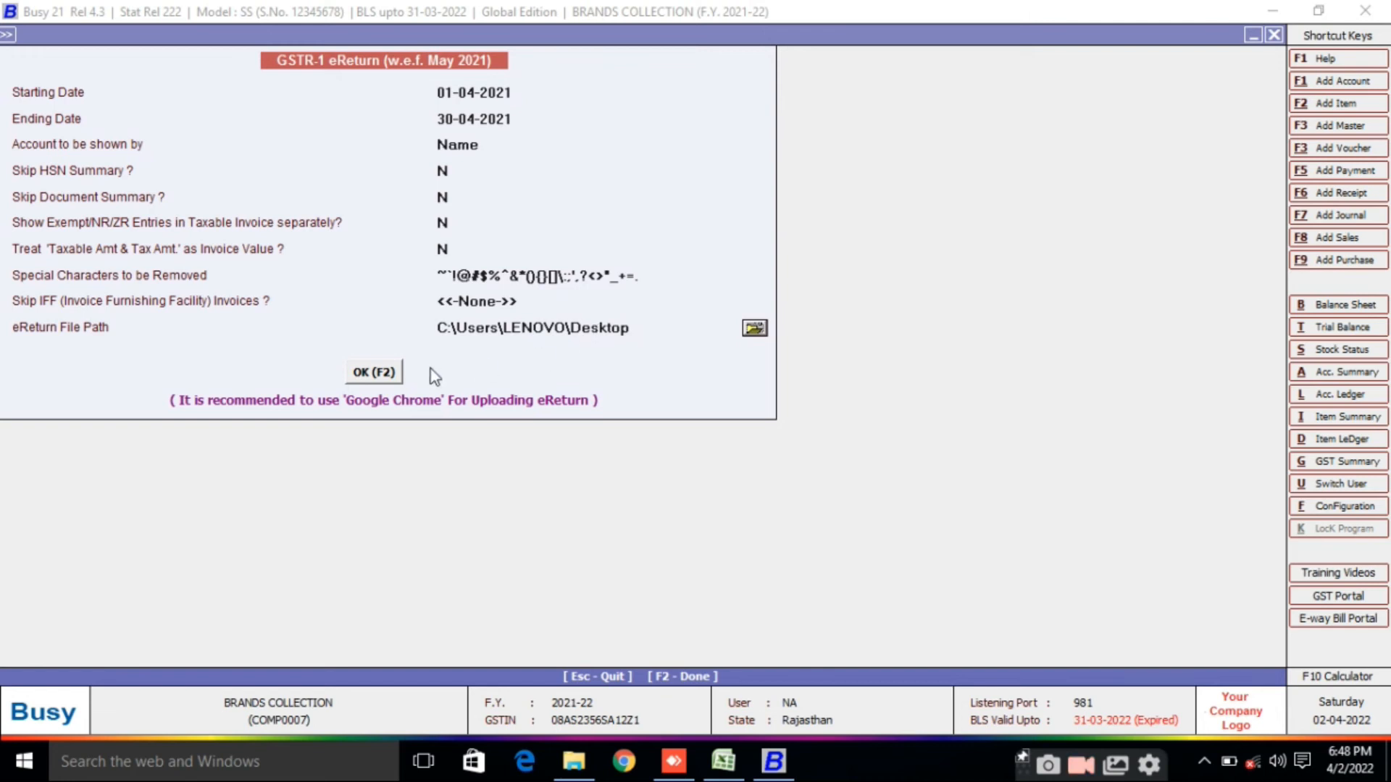
pyautogui.click(374, 373)
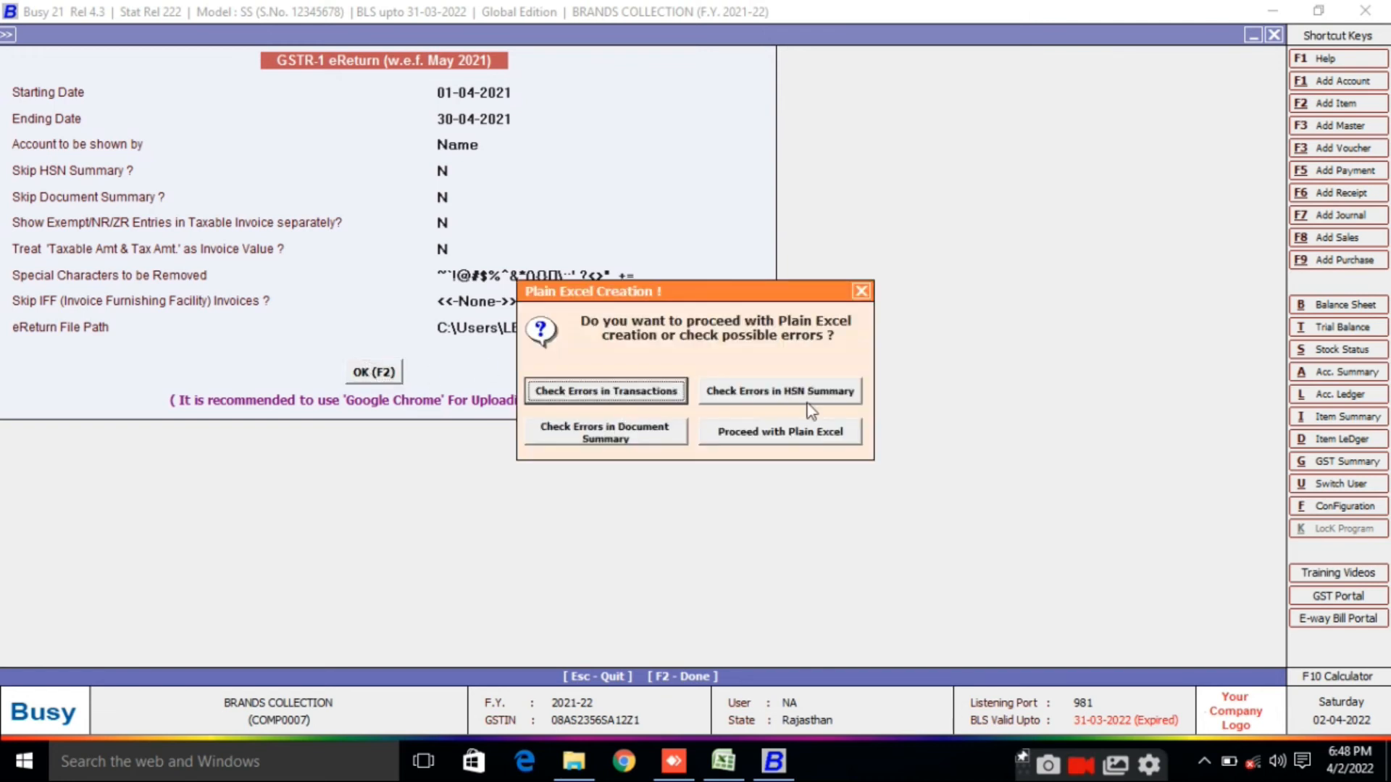
pyautogui.click(791, 437)
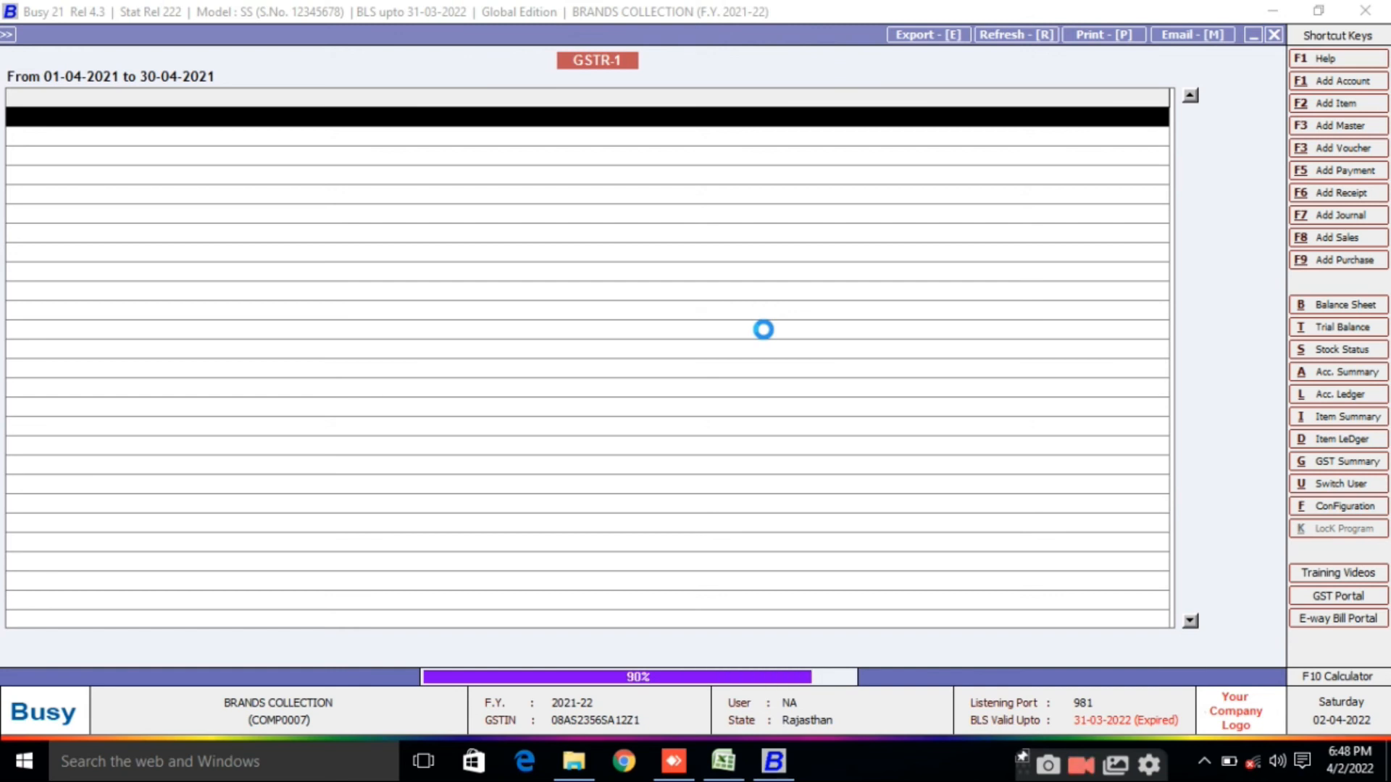
pyautogui.press('Return')
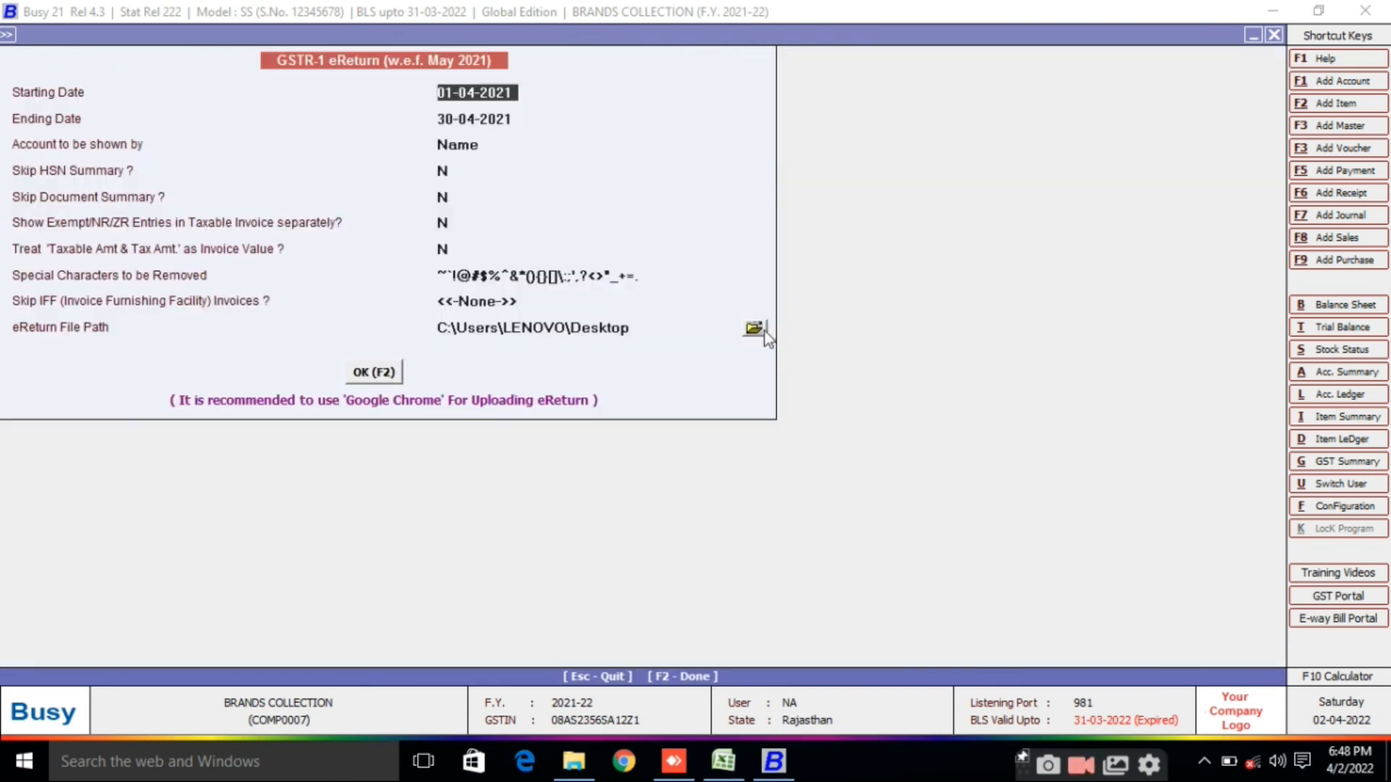
# Step: Locate the generated GSTR1 April 2021 Excel file on the Windows desktop and return to Busy
pyautogui.press('super+d')
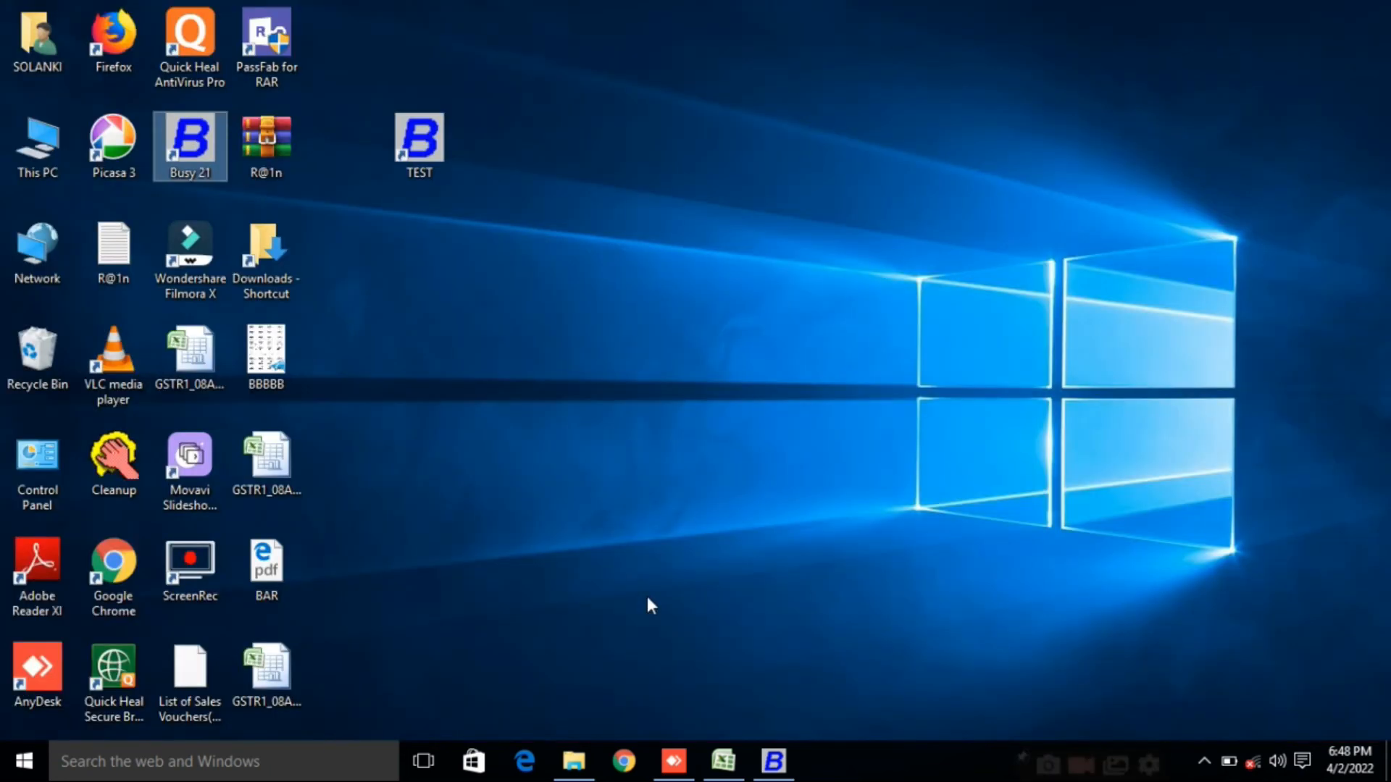
pyautogui.click(261, 685)
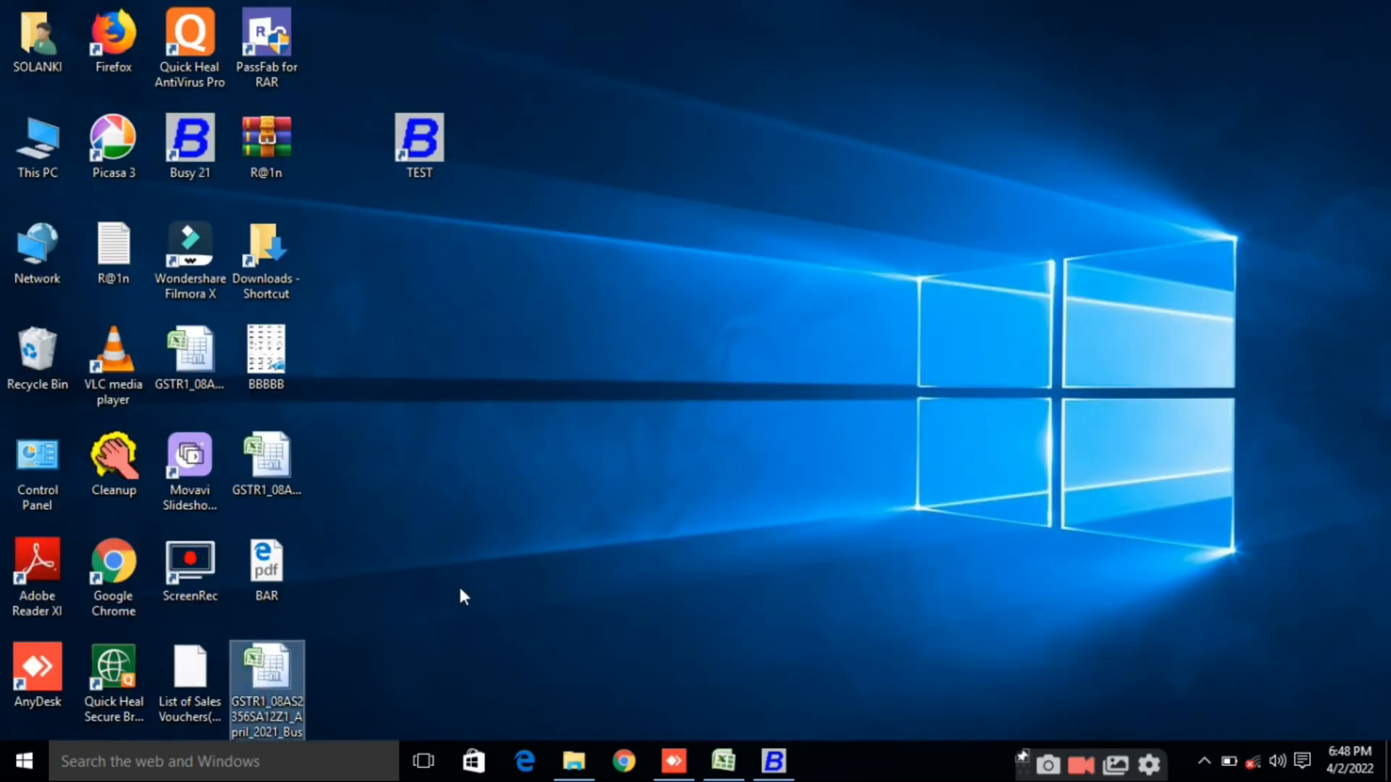
pyautogui.click(795, 767)
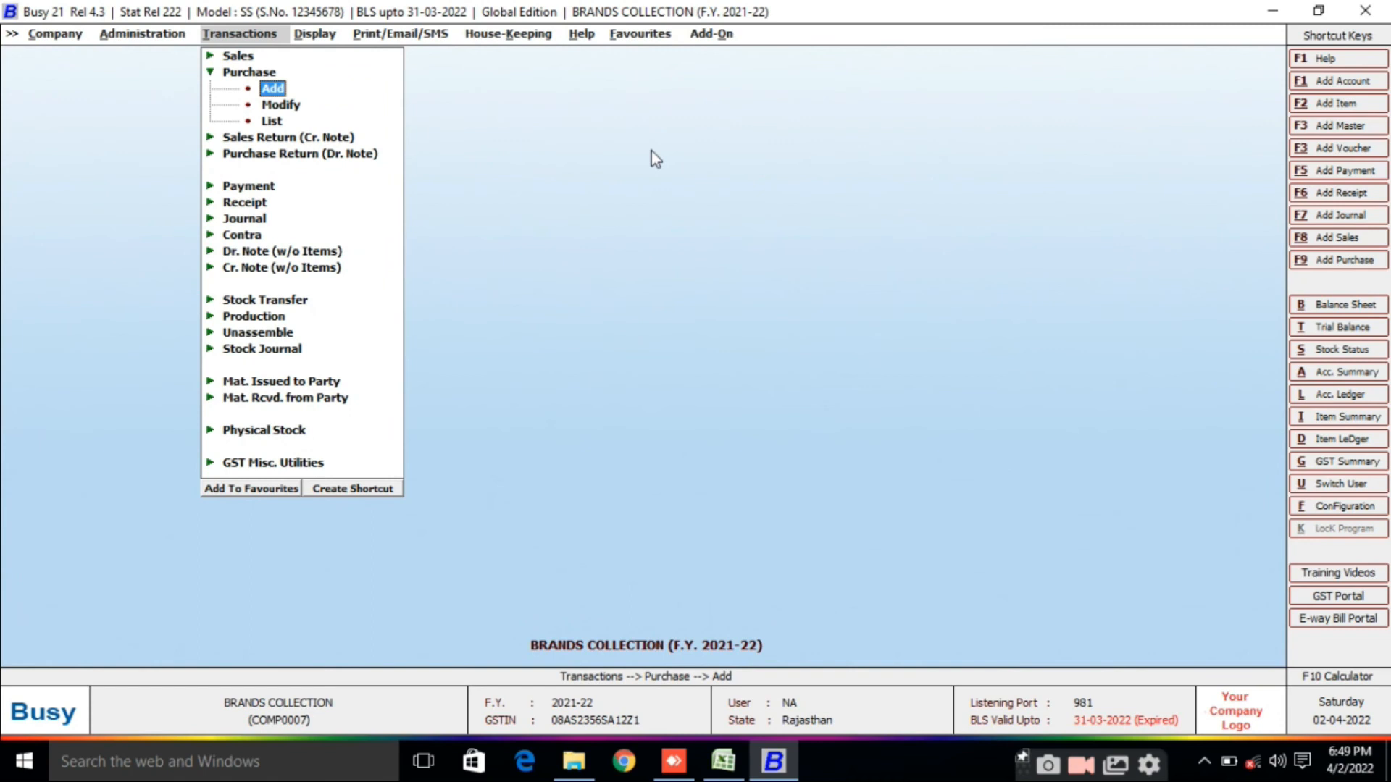
# Step: Open the Amount Payable report in the Outstanding Analysis reports
pyautogui.press('Up')
pyautogui.press('Up')
pyautogui.press('Up')
pyautogui.press('Up')
pyautogui.press('Up')
pyautogui.press('Up')
pyautogui.press('Up')
pyautogui.press('Up')
pyautogui.press('Up')
pyautogui.press('Up')
pyautogui.press('Up')
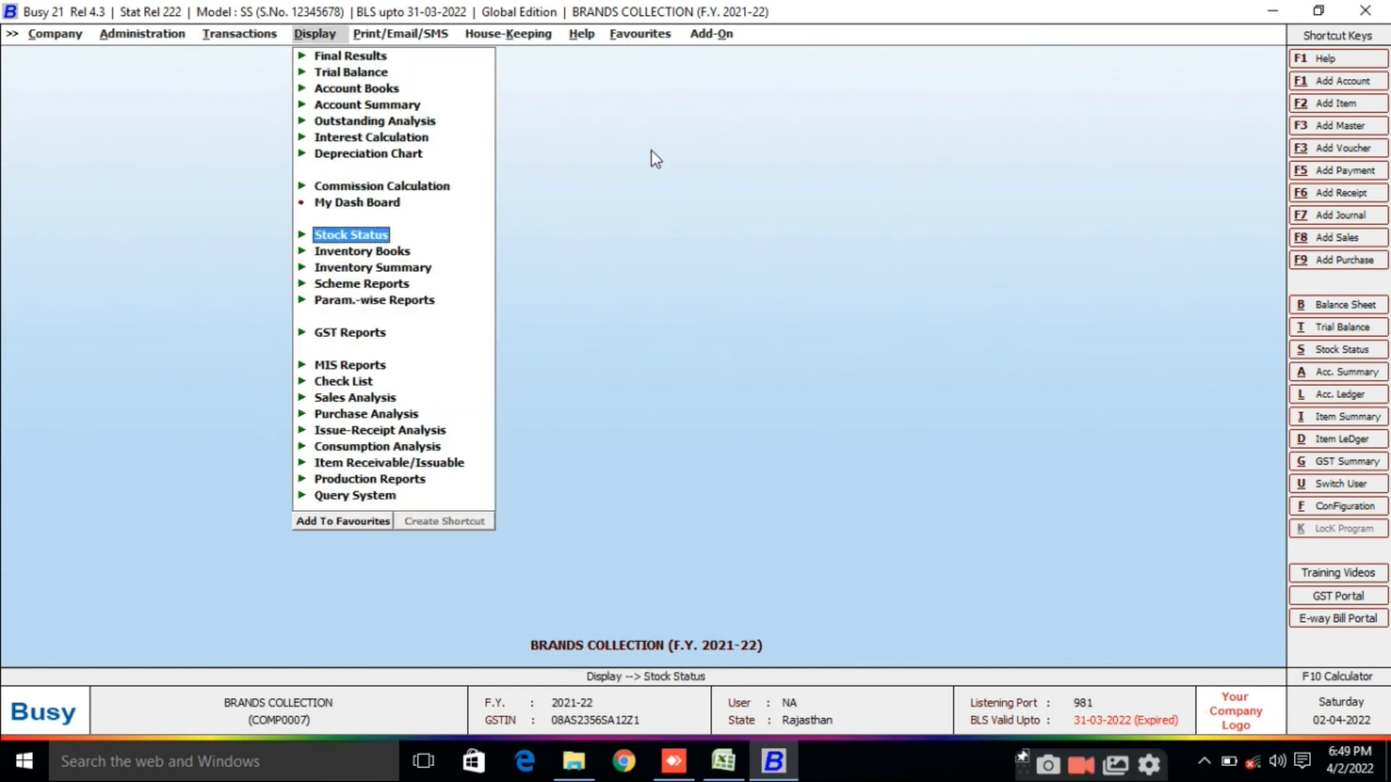
pyautogui.press('Up')
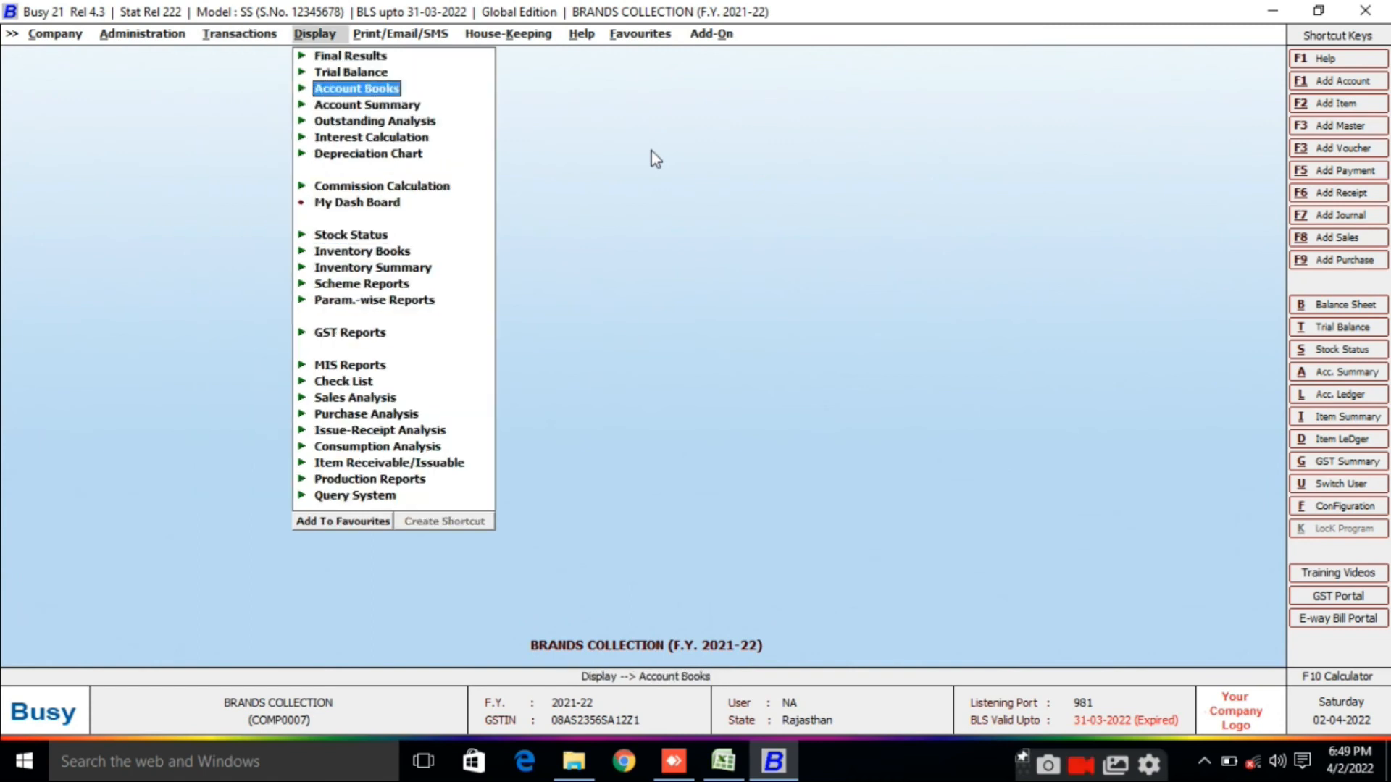
pyautogui.press('Return')
pyautogui.press('Left')
pyautogui.press('Down')
pyautogui.press('Down')
pyautogui.press('Return')
pyautogui.press('Down')
pyautogui.press('Down')
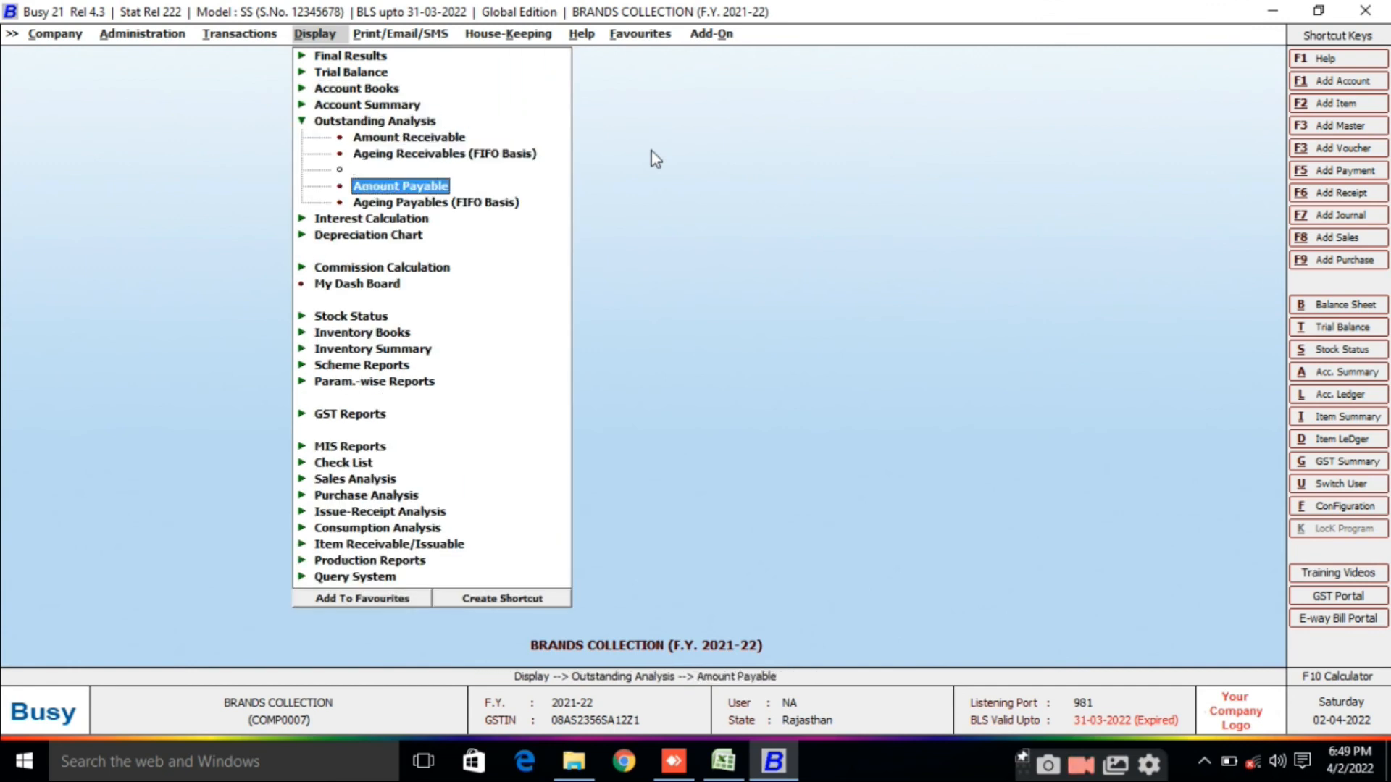
pyautogui.press('Return')
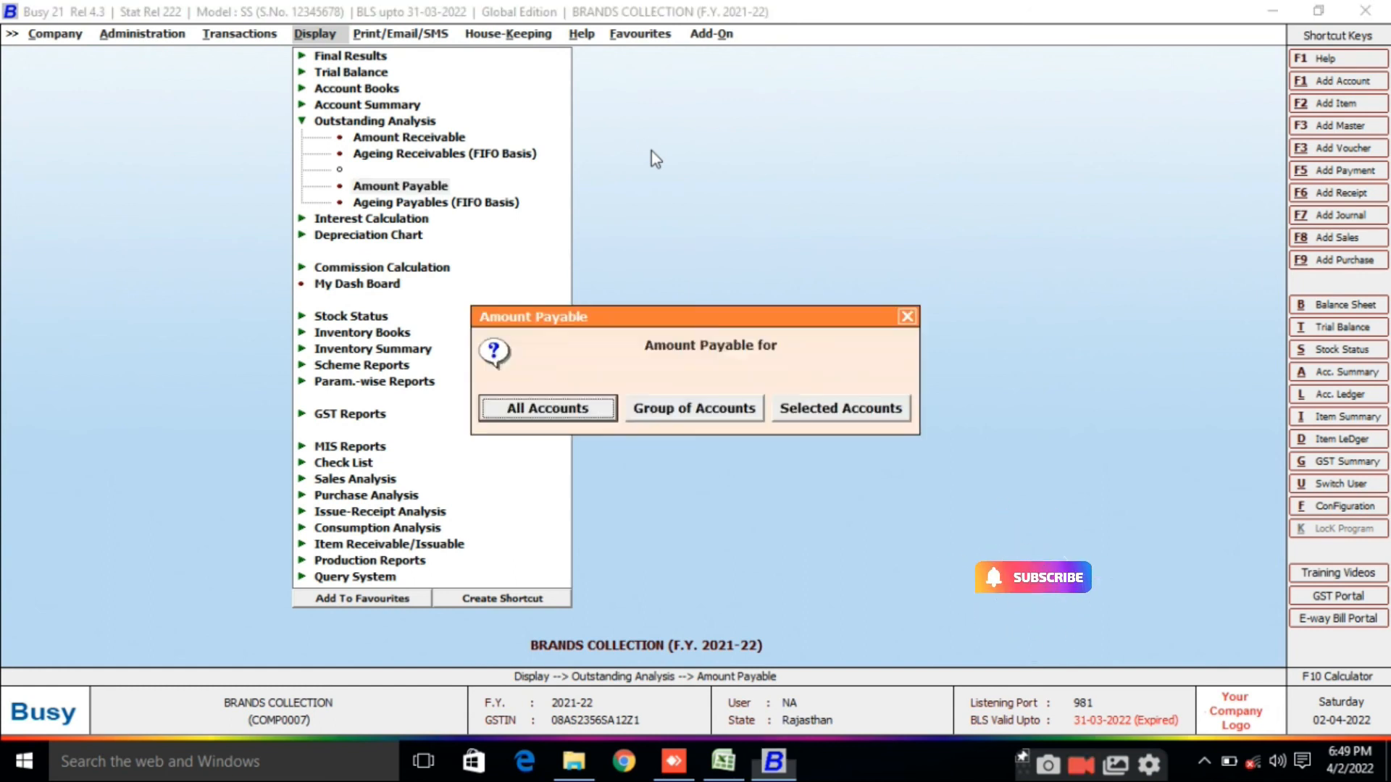
# Step: View the amount payable for all accounts by Name as on 01-04-2021, and close the report
pyautogui.press('Return')
pyautogui.press('Return')
pyautogui.press('Return')
pyautogui.press('Return')
pyautogui.press('Return')
pyautogui.press('Return')
pyautogui.press('Return')
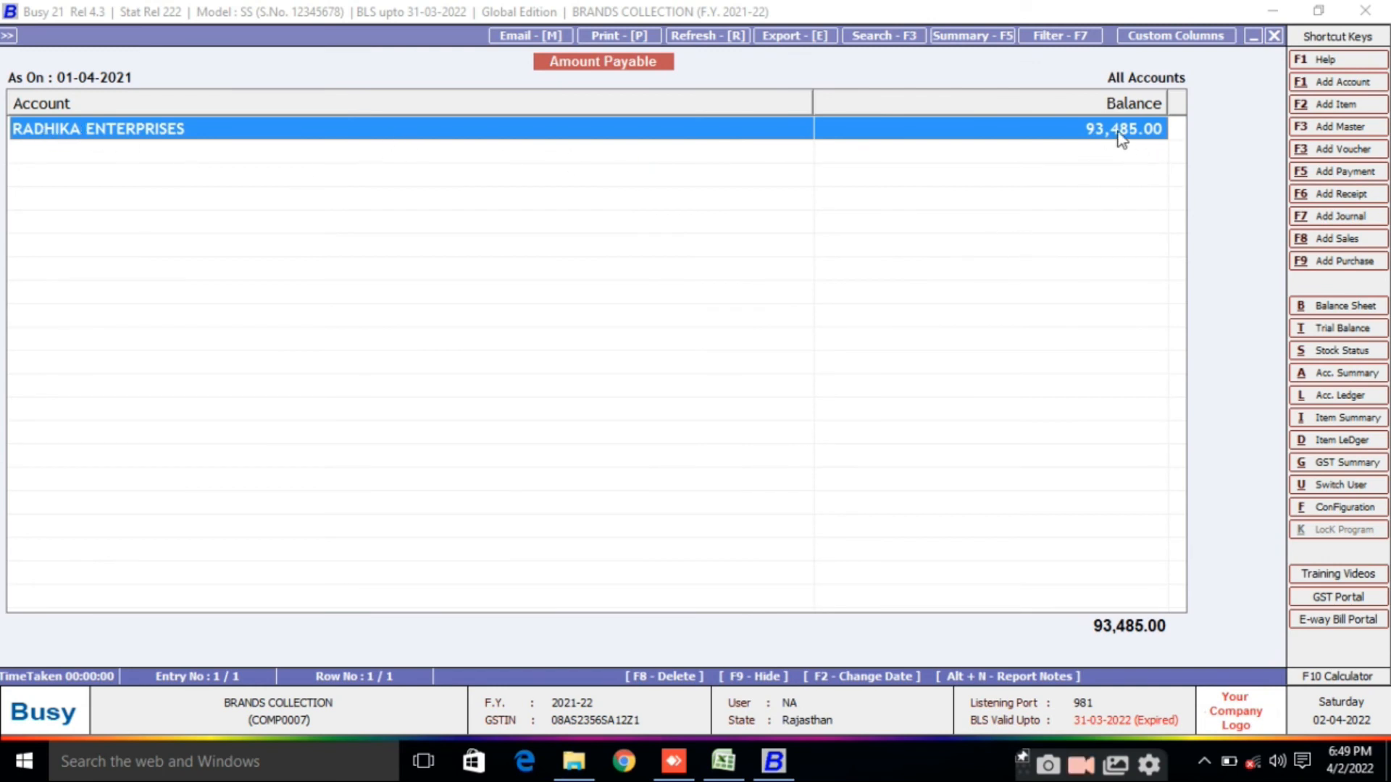
pyautogui.press('Escape')
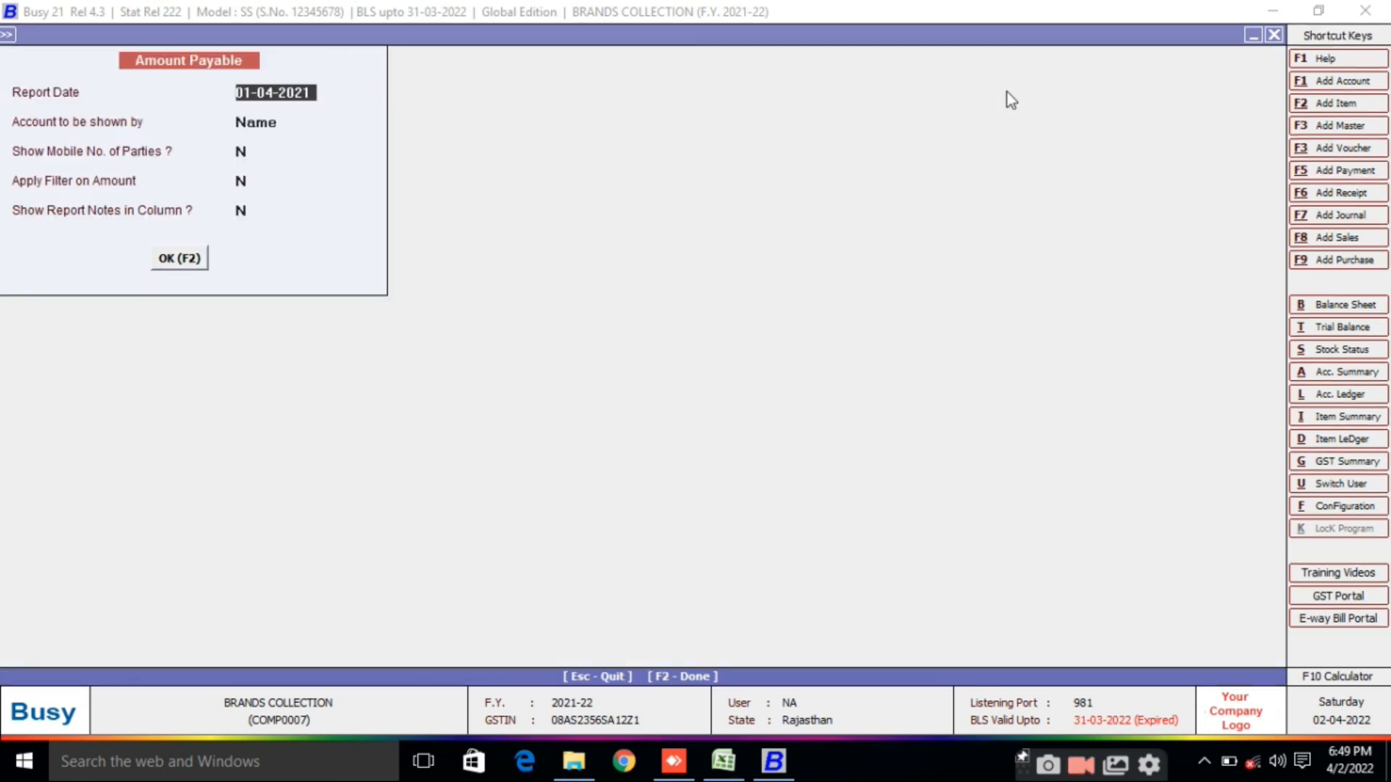
pyautogui.press('Escape')
pyautogui.press('Escape')
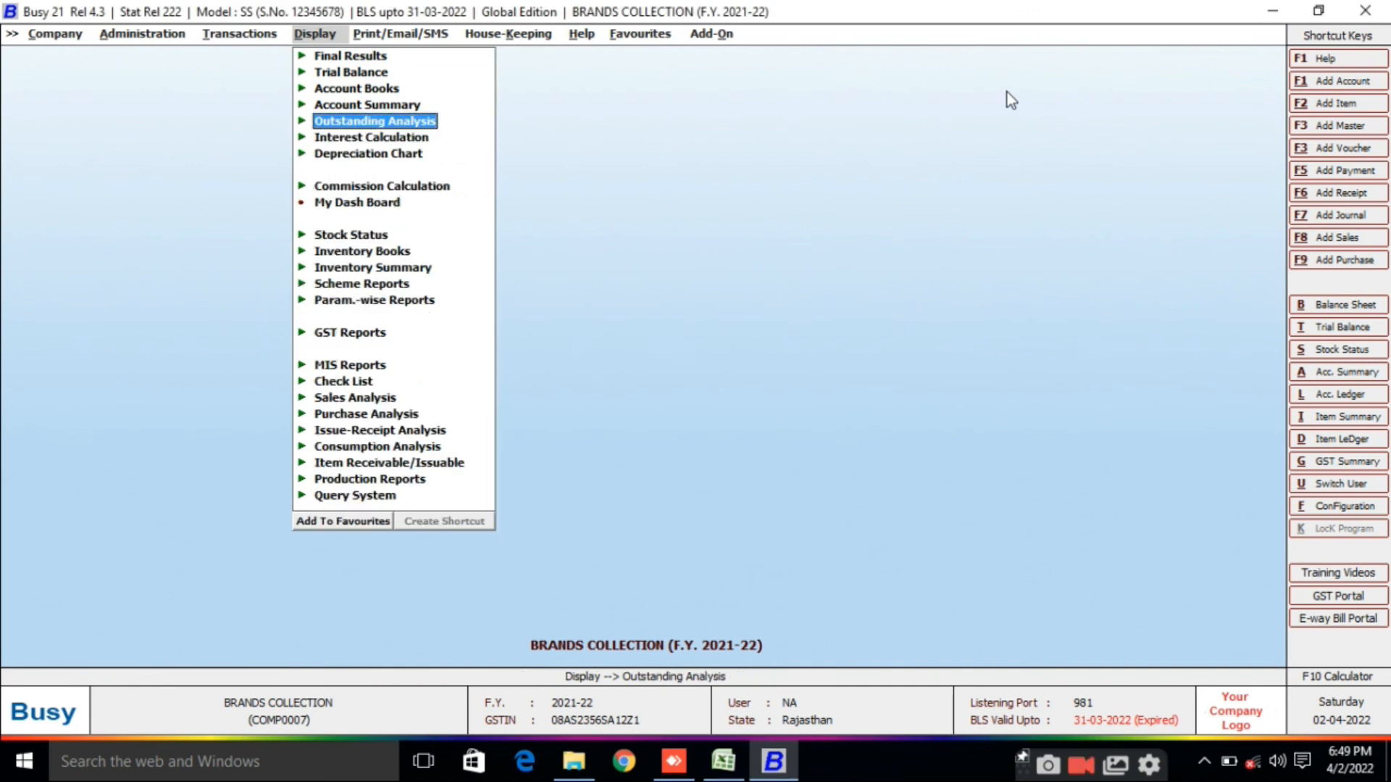
# Step: Start a new payment voucher in the Main series dated 05-04-2021
pyautogui.press('Left')
pyautogui.press('Down')
pyautogui.press('Down')
pyautogui.press('Down')
pyautogui.press('Down')
pyautogui.press('Down')
pyautogui.press('Down')
pyautogui.press('Up')
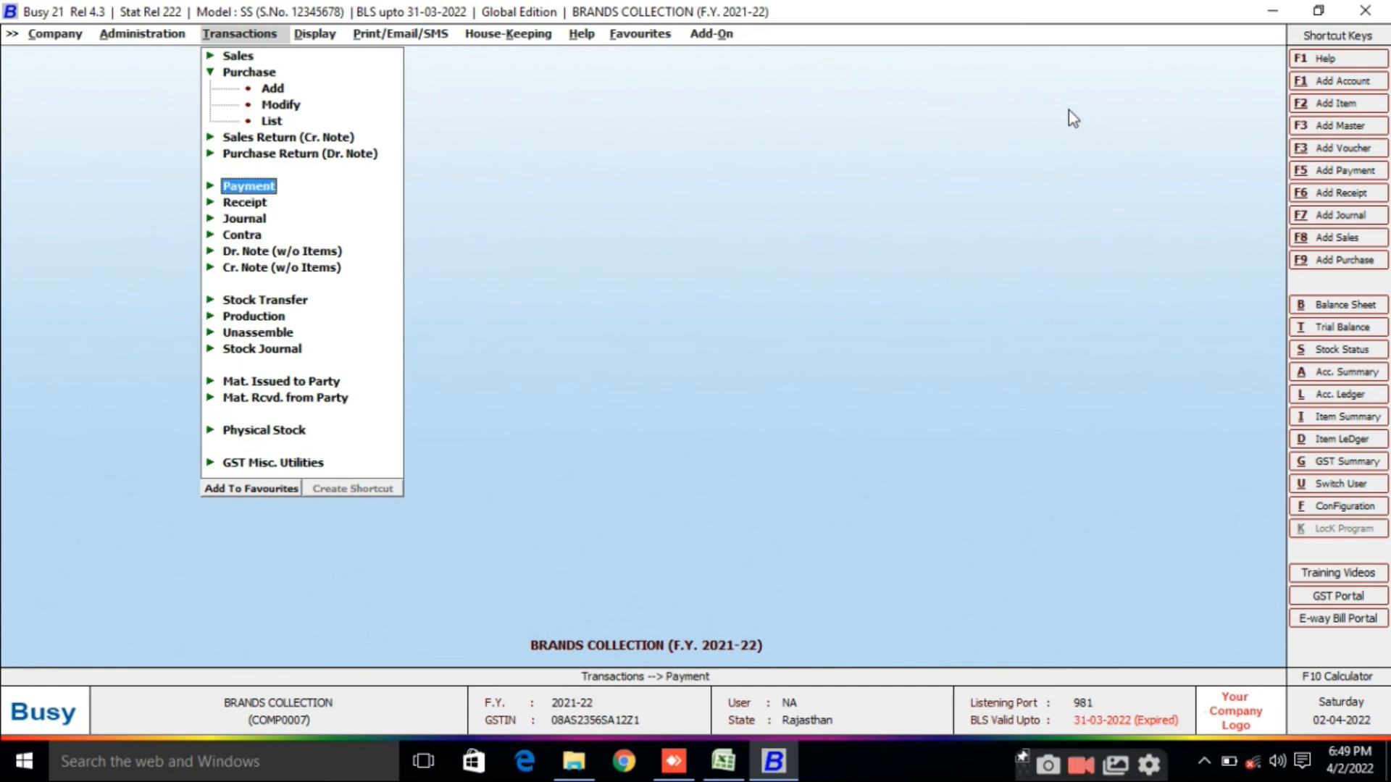
pyautogui.press('Return')
pyautogui.press('Return')
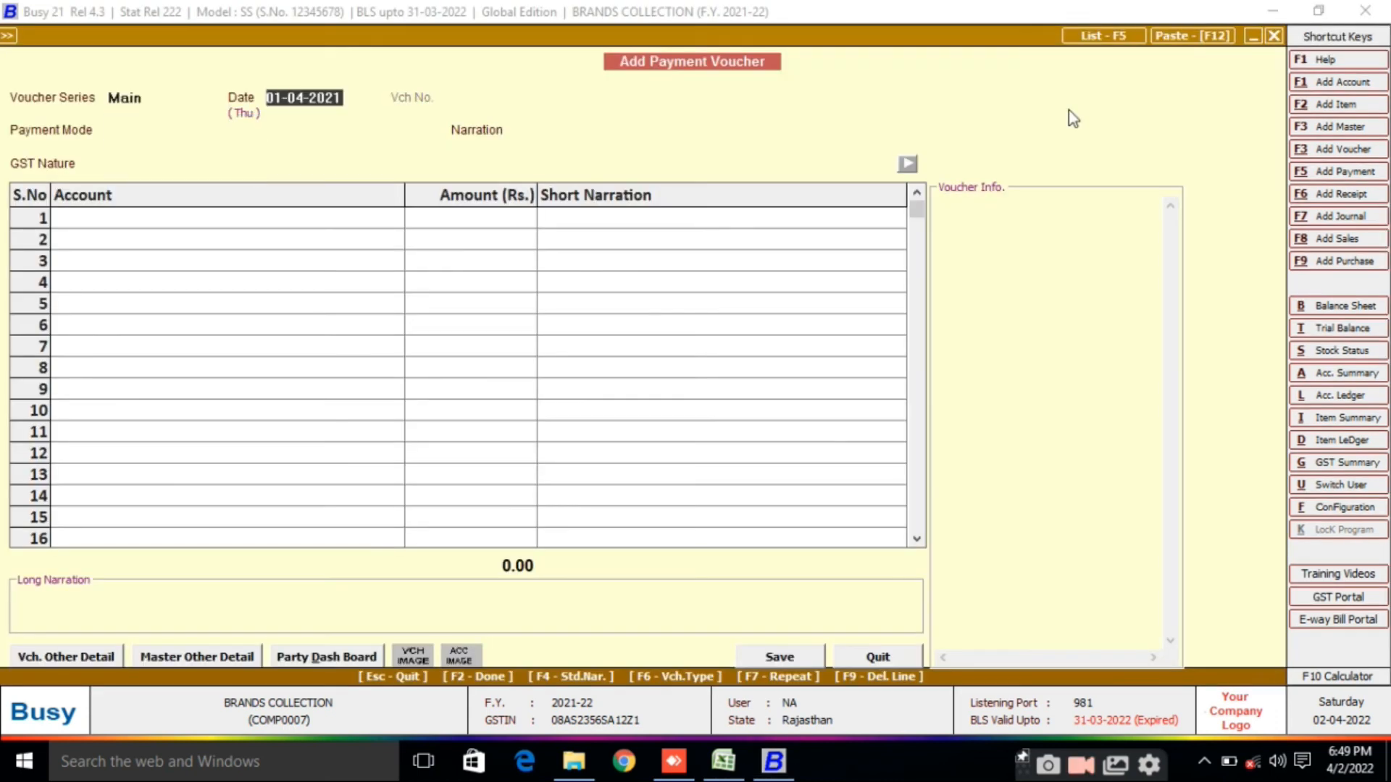
pyautogui.write('5')
pyautogui.press('Return')
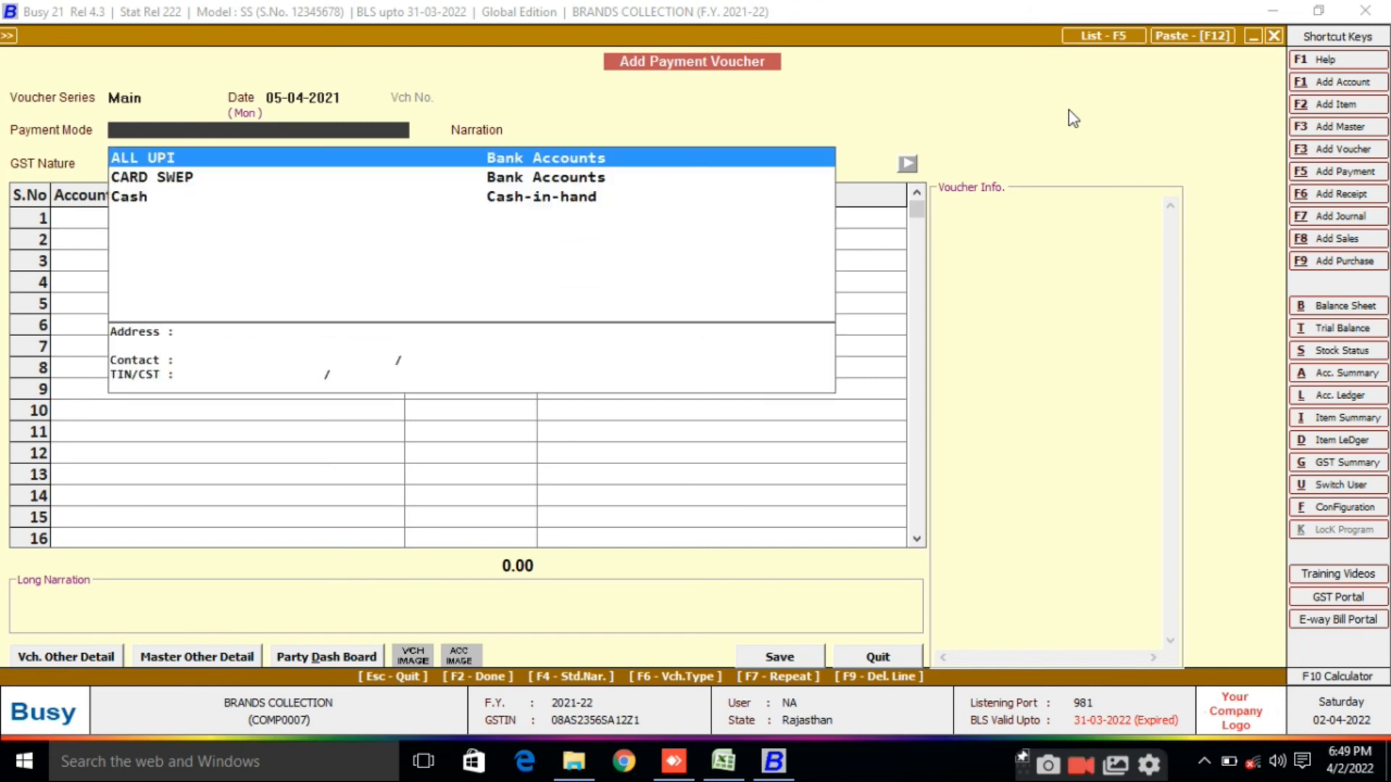
# Step: Add a new account master from the payment mode selection and name it ICICI BANK A/C
pyautogui.press('Down')
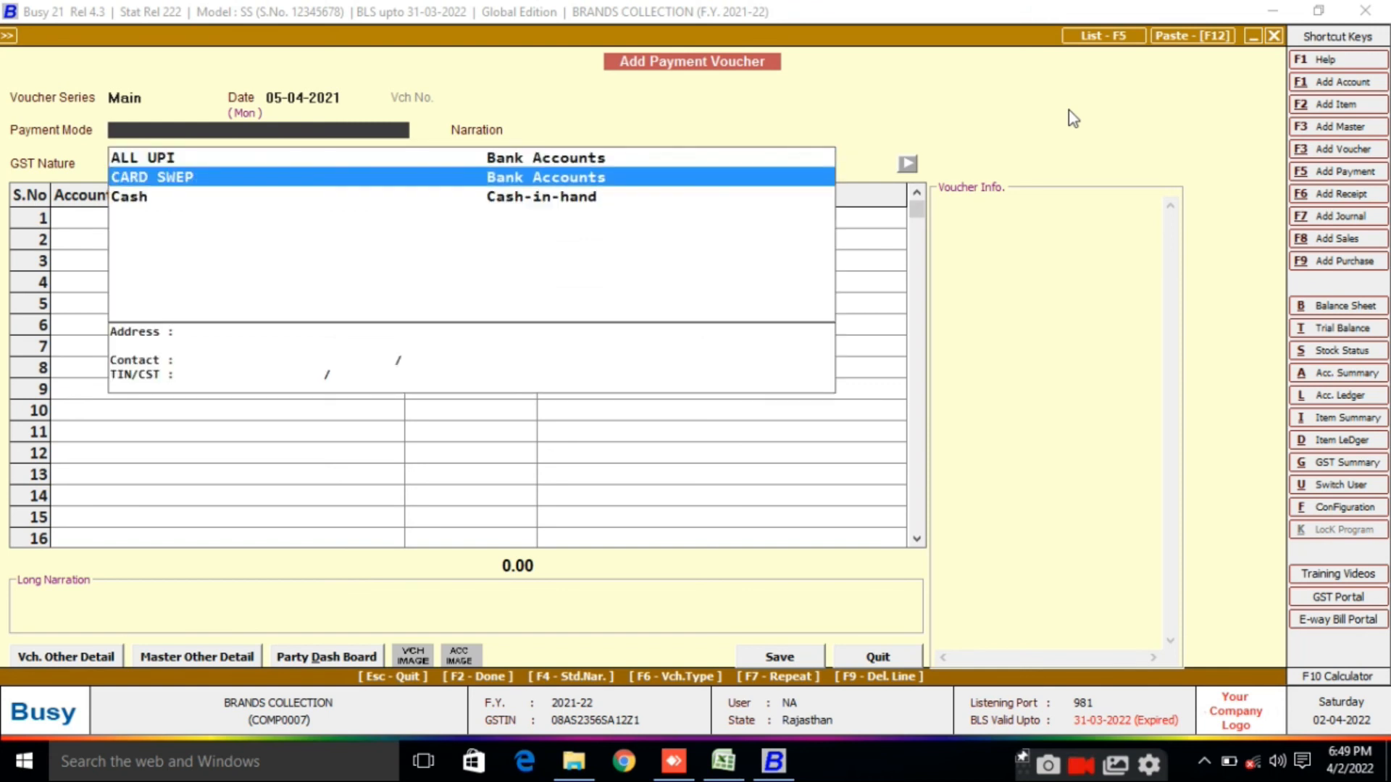
pyautogui.hotkey('alt', 'f1')
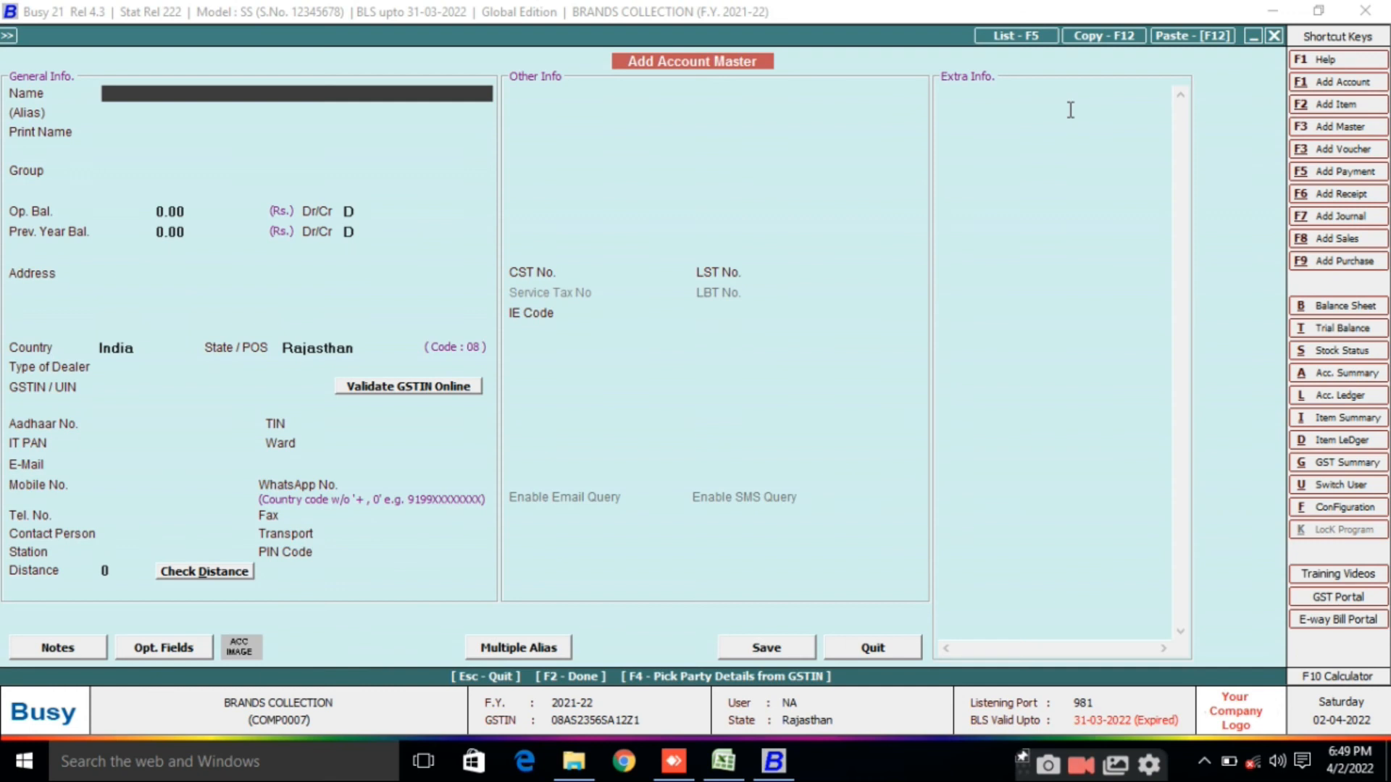
pyautogui.write('ICICI BANK ')
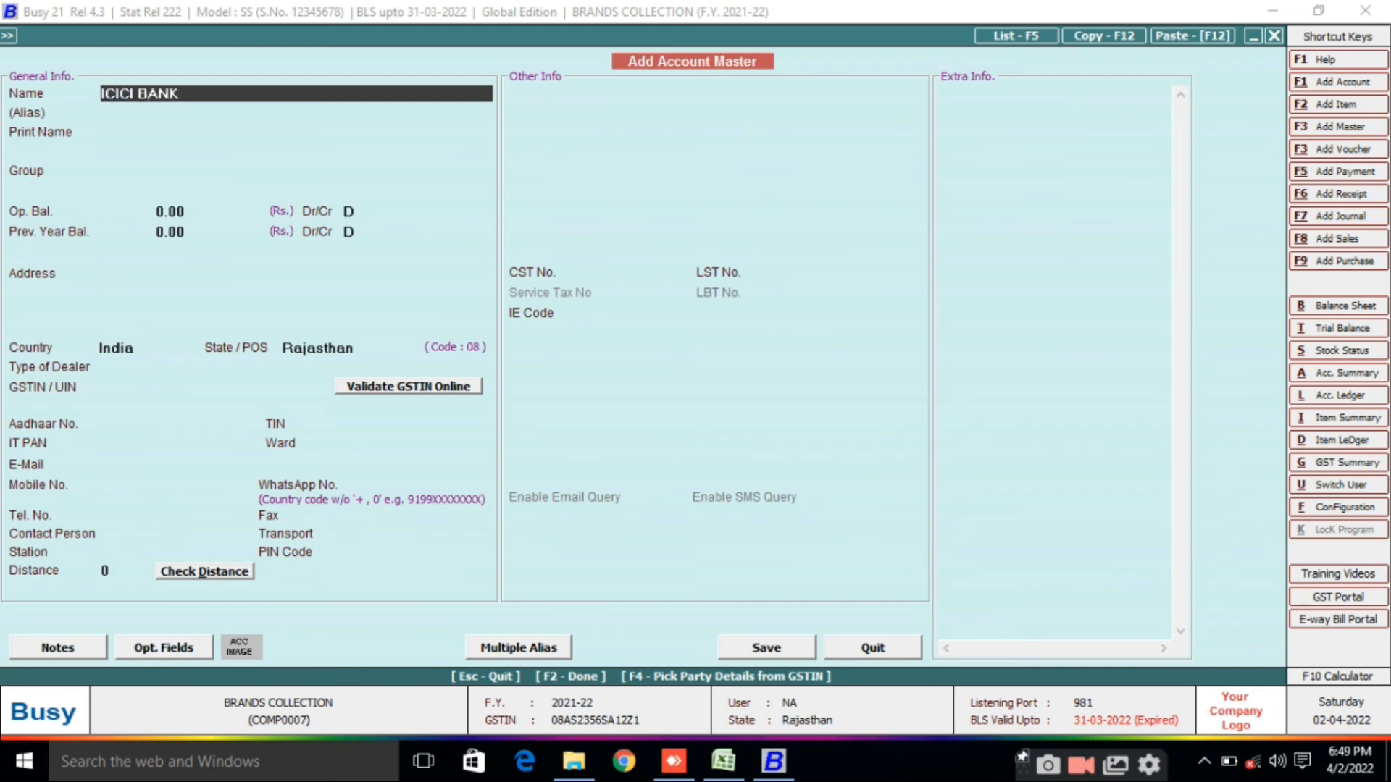
pyautogui.write('A/')
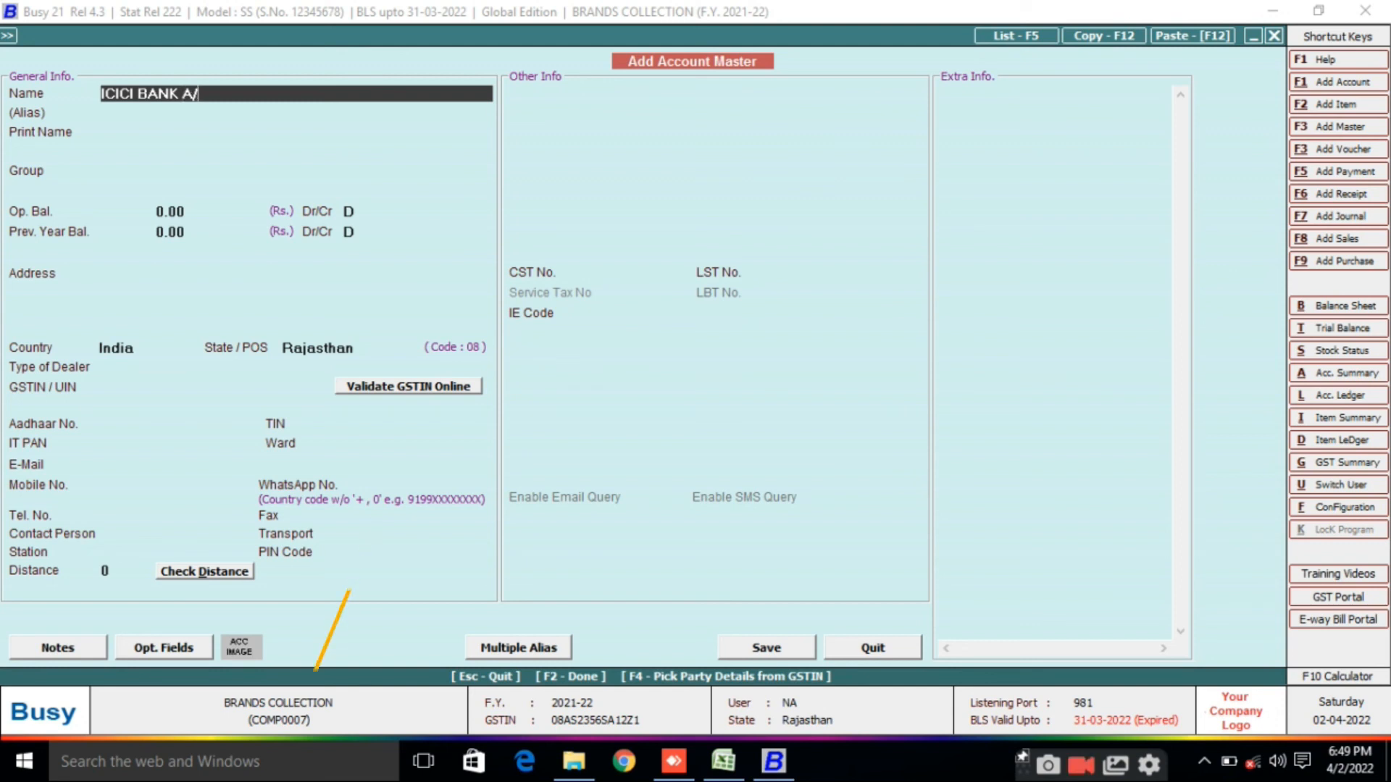
pyautogui.write('C')
# Step: Place the new bank account in the Bank Accounts group, save it and use it as the voucher's payment mode
pyautogui.press('Return')
pyautogui.press('Return')
pyautogui.press('Return')
pyautogui.press('Return')
pyautogui.press('Return')
pyautogui.press('Return')
pyautogui.press('Return')
pyautogui.press('F2')
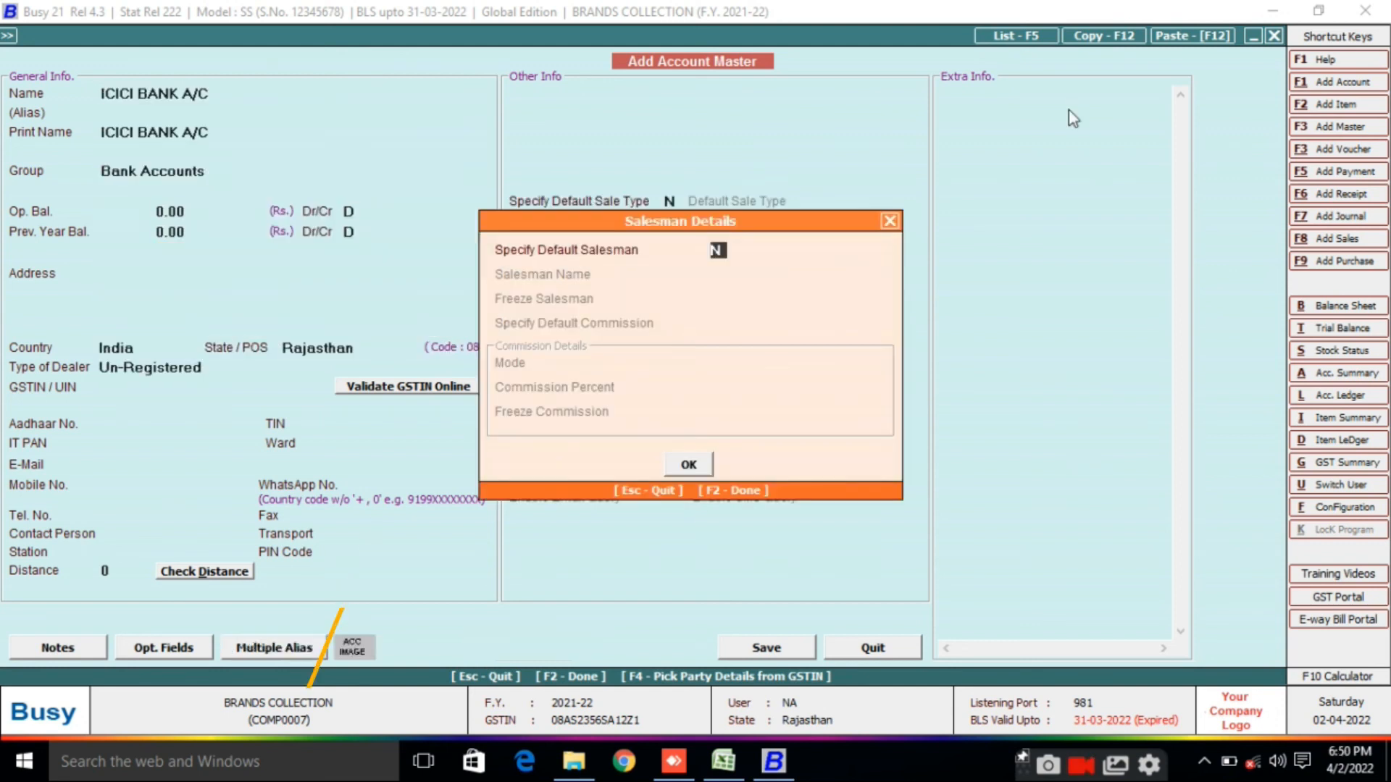
pyautogui.press('F2')
pyautogui.press('Return')
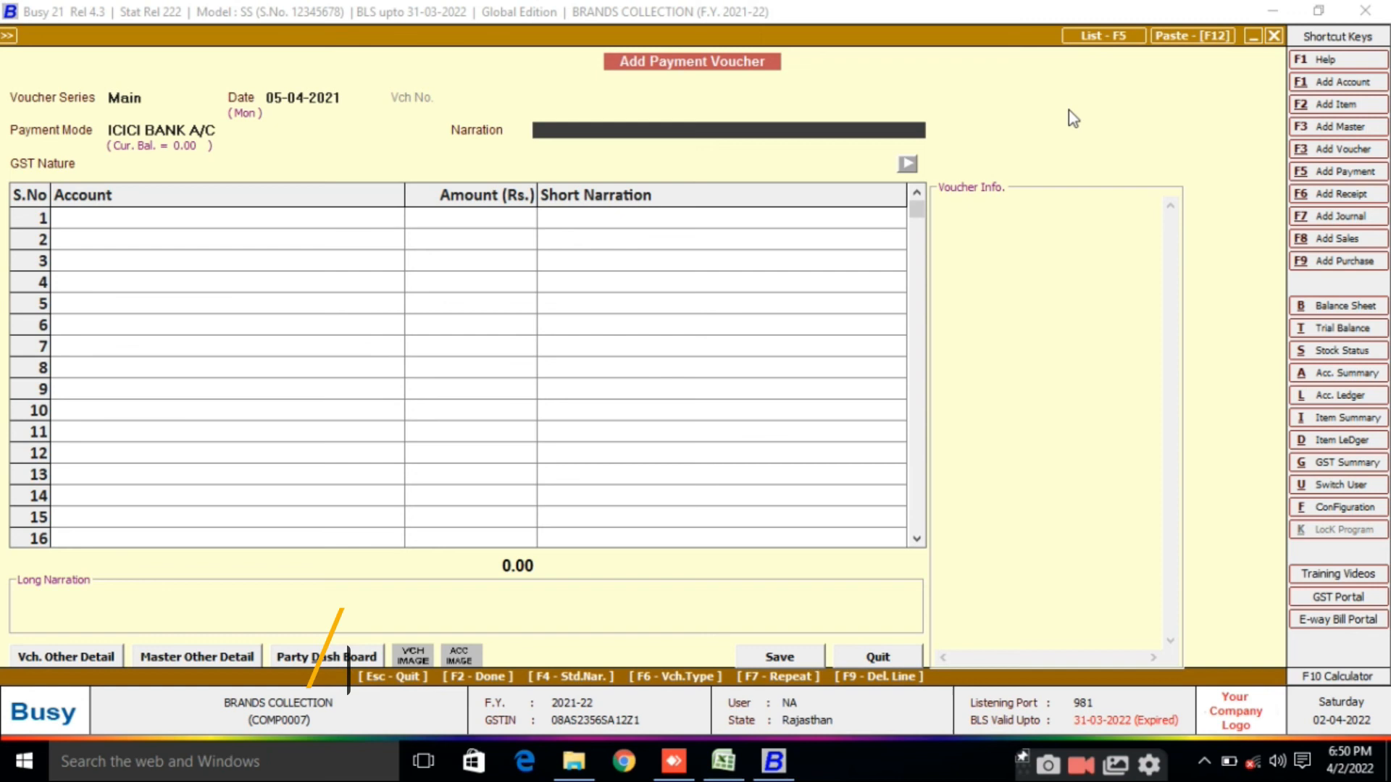
# Step: Set the GST nature to Not Applicable and enter a payment of 90,000.00 to RADHIKA ENTERPRISES on the first line
pyautogui.press('Return')
pyautogui.press('Return')
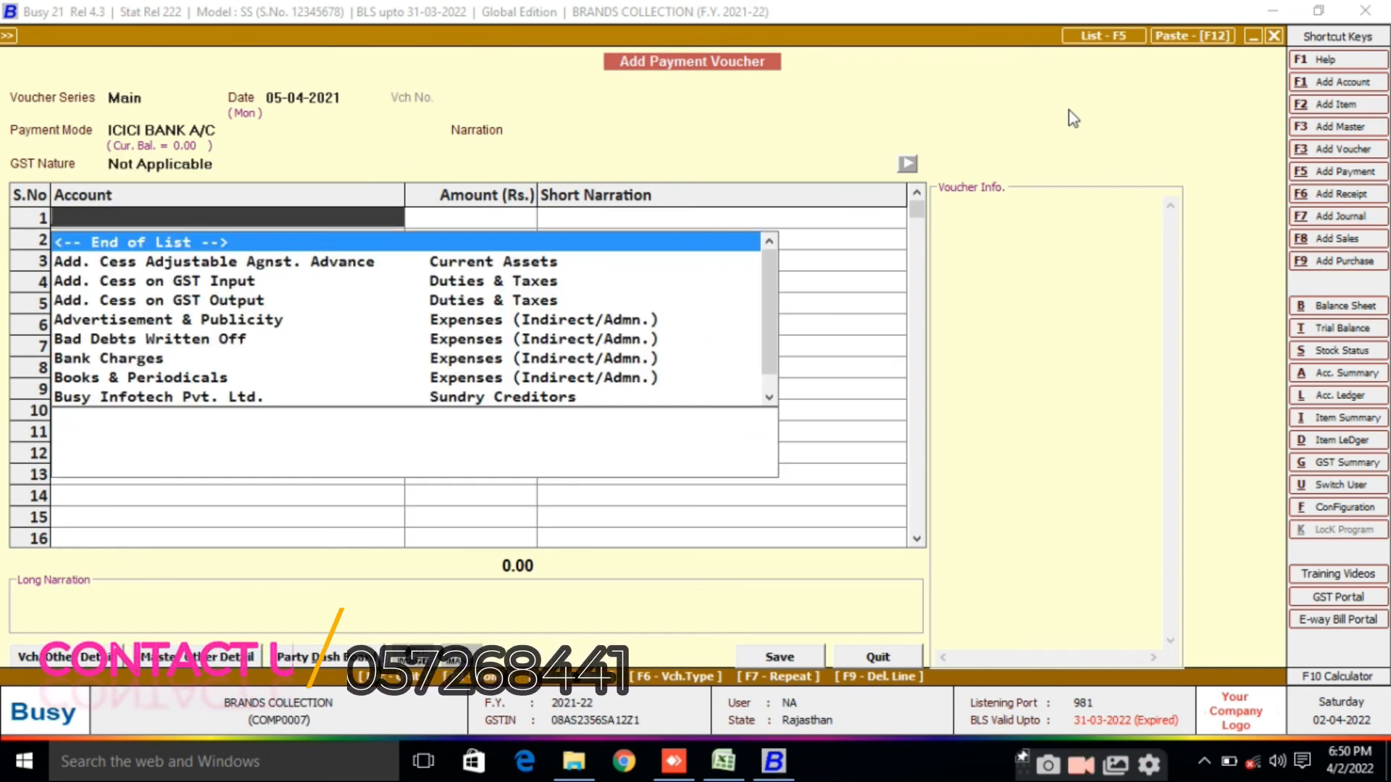
pyautogui.write('RADHI')
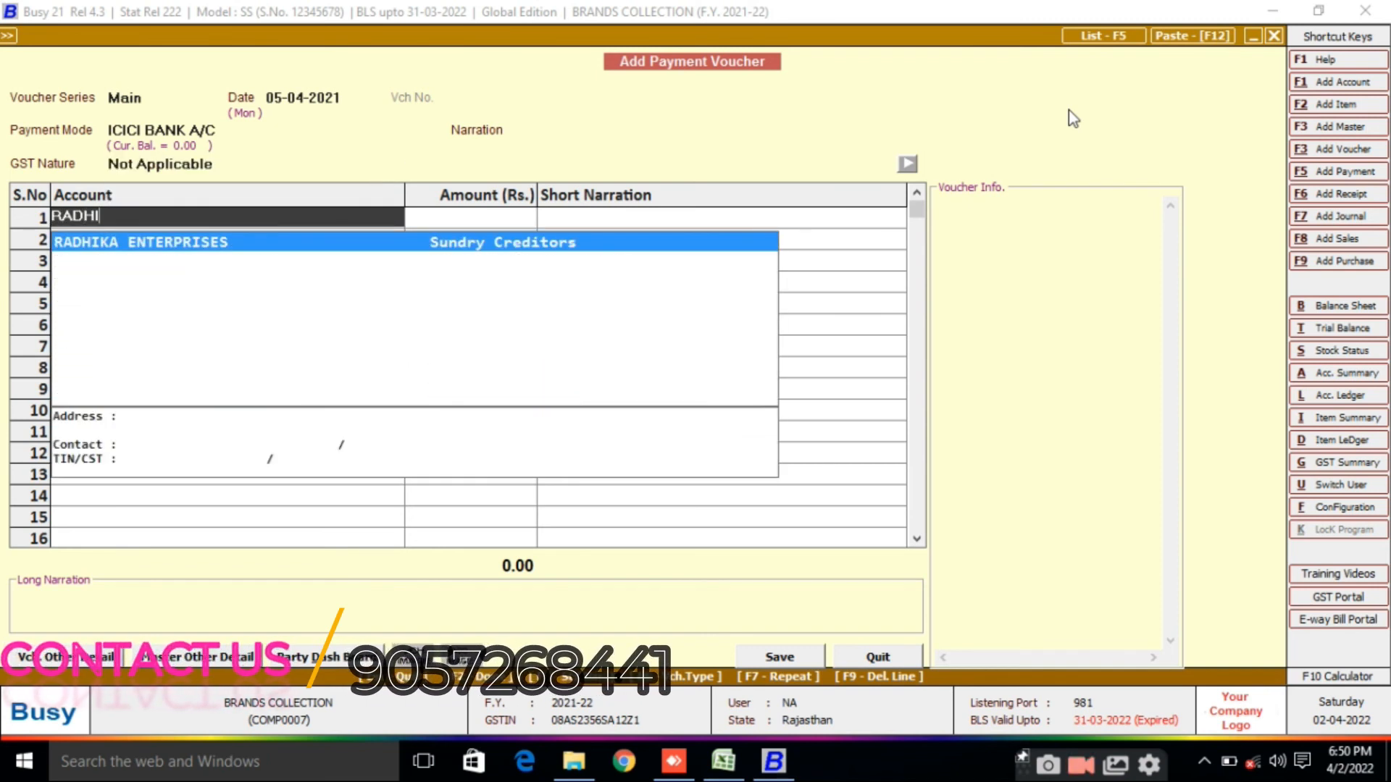
pyautogui.press('Return')
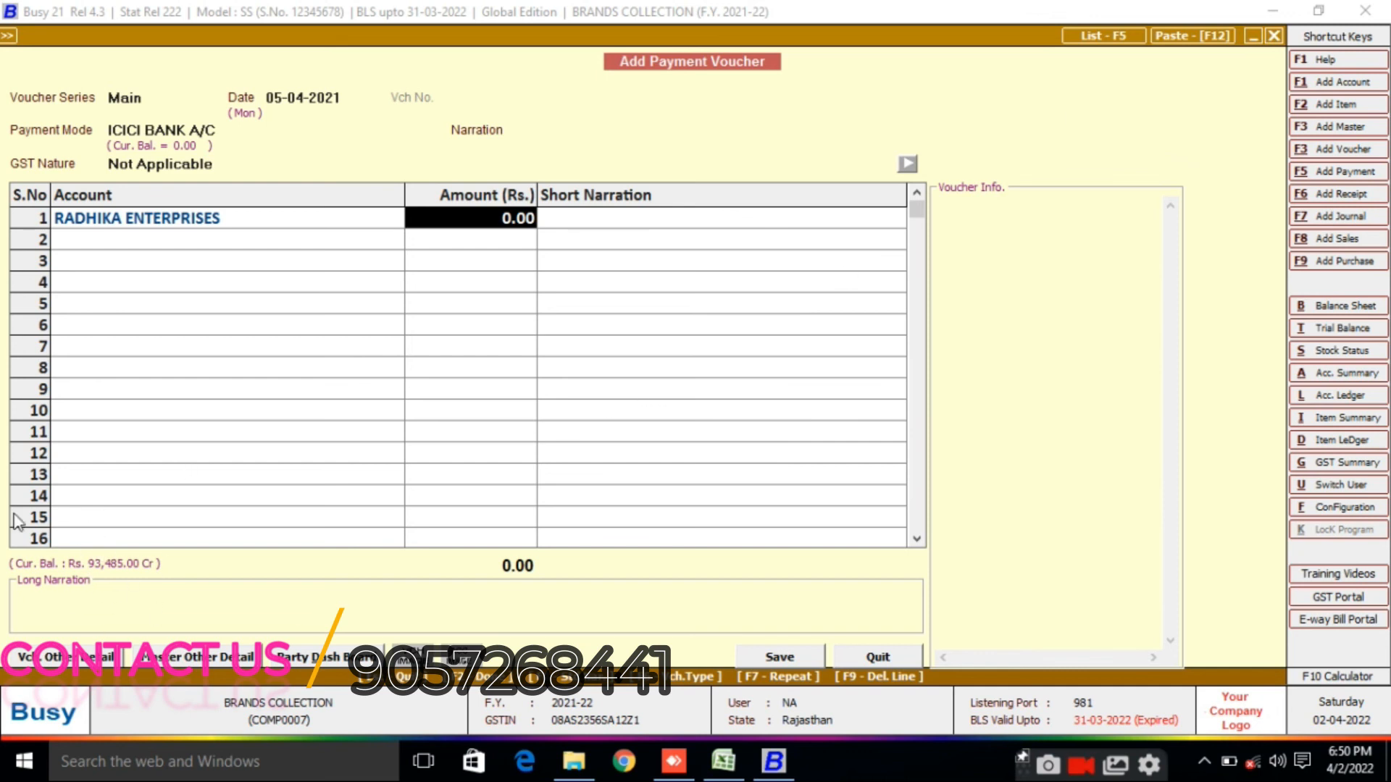
pyautogui.write('90000')
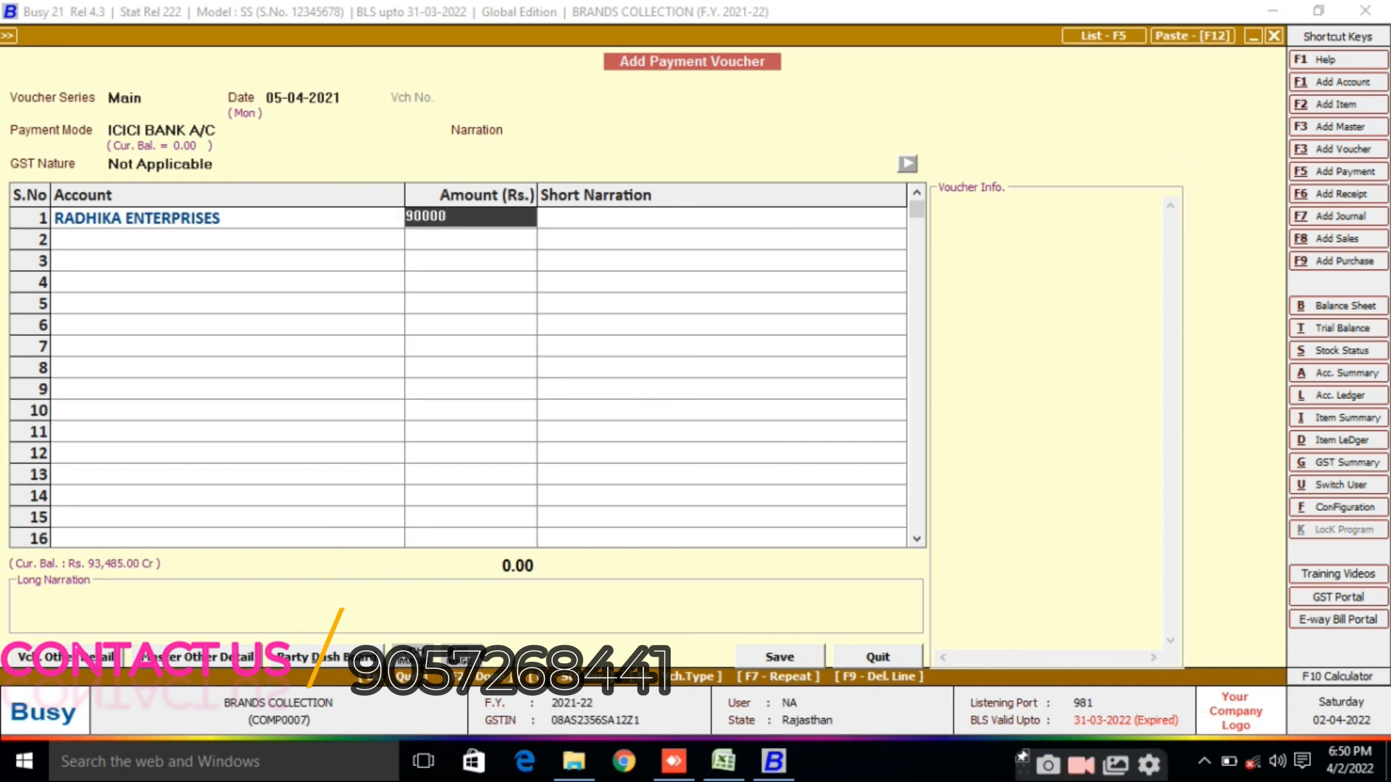
pyautogui.press('Return')
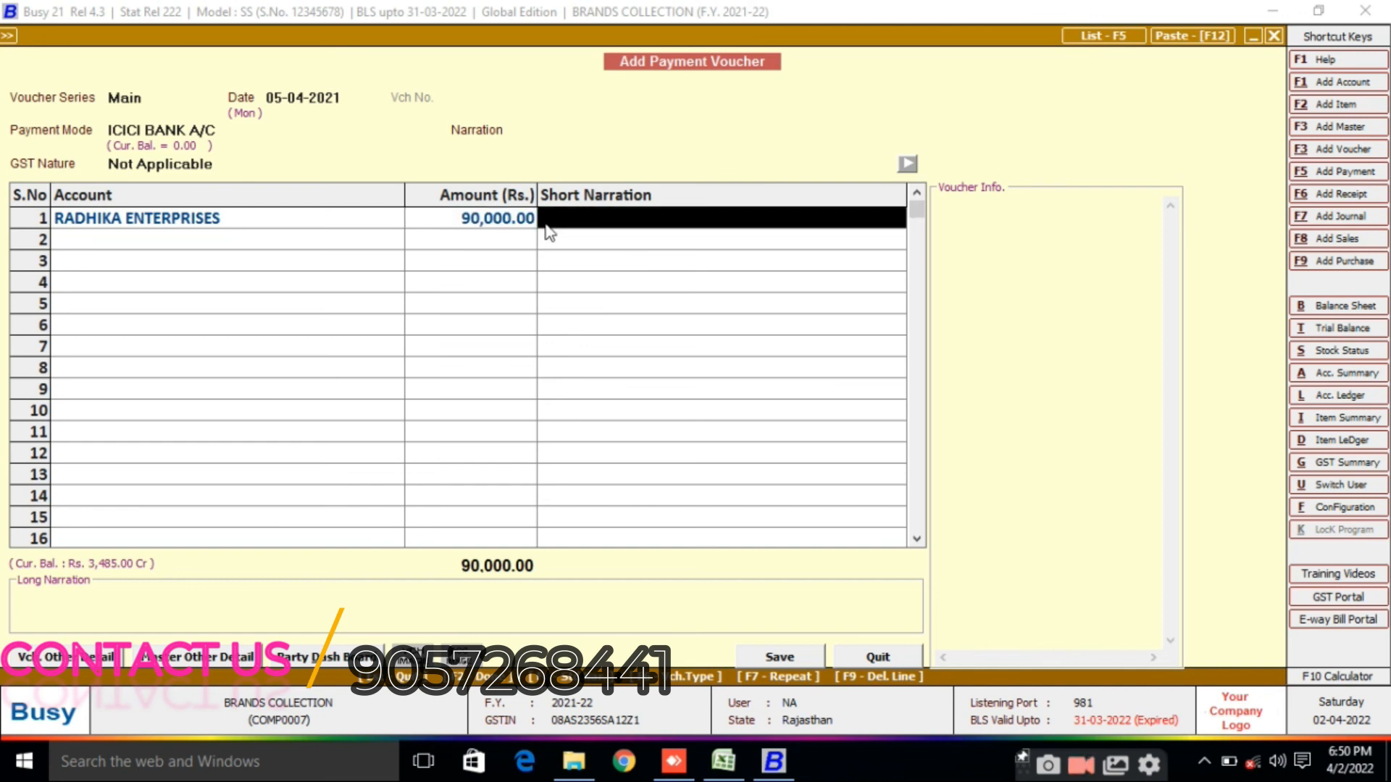
pyautogui.press('Return')
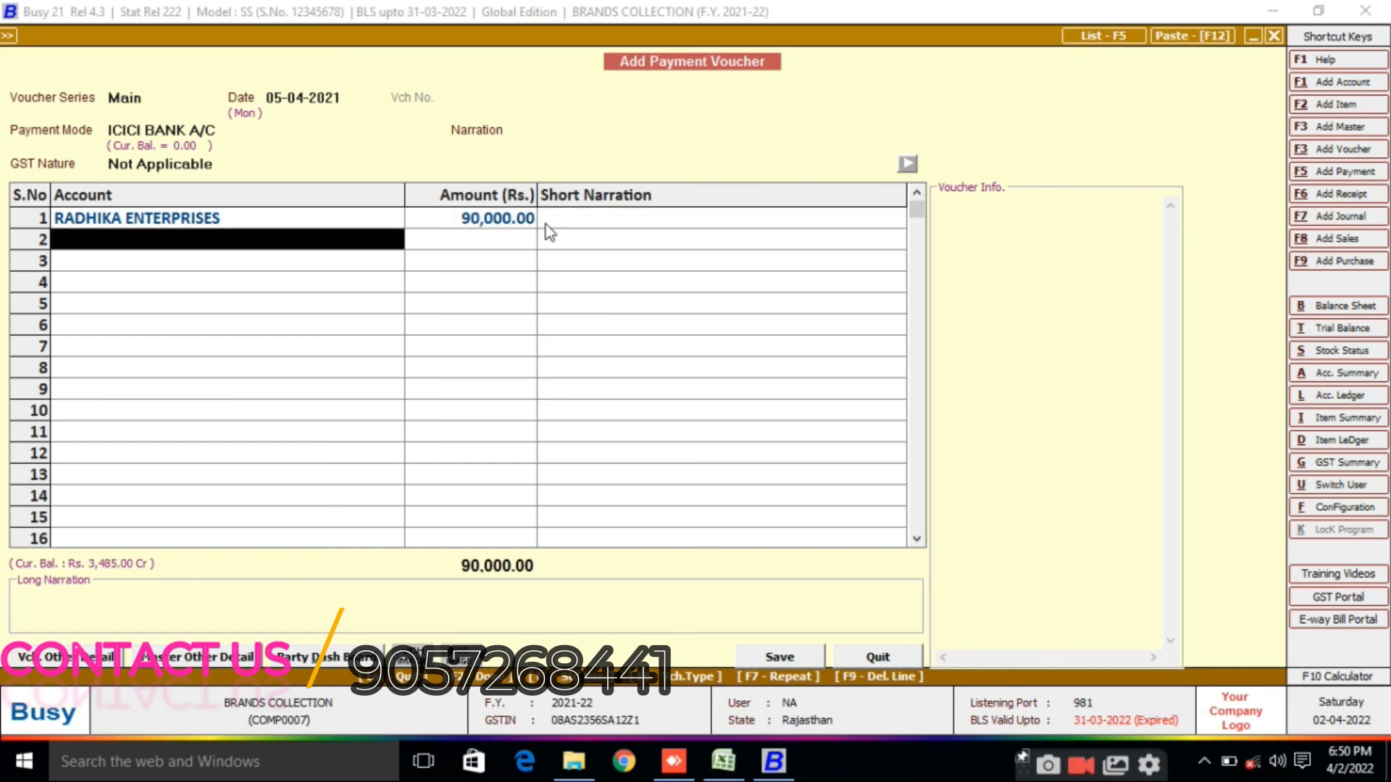
# Step: Add the short narration CHQ-123456 to the payment line, and save the voucher before leaving payment entry
pyautogui.click(546, 224)
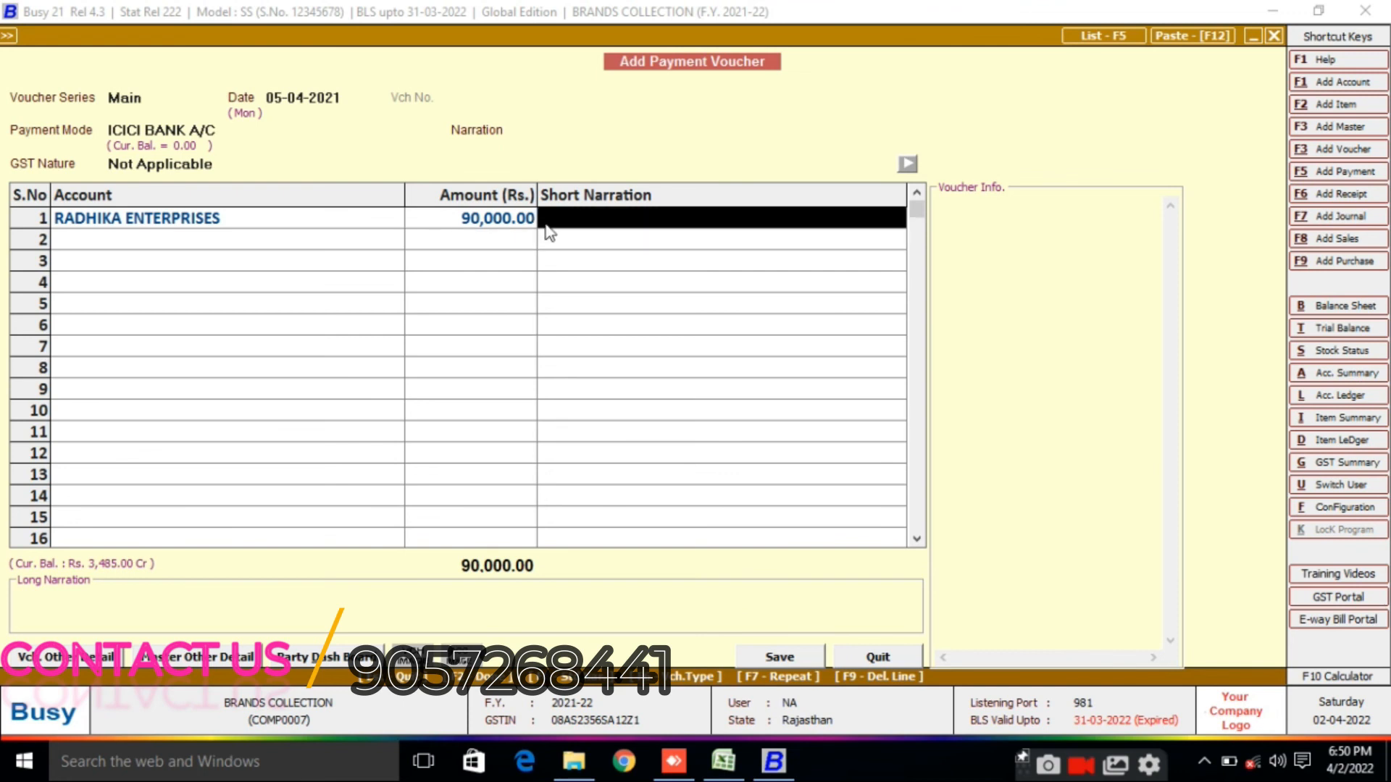
pyautogui.write('cHQ-')
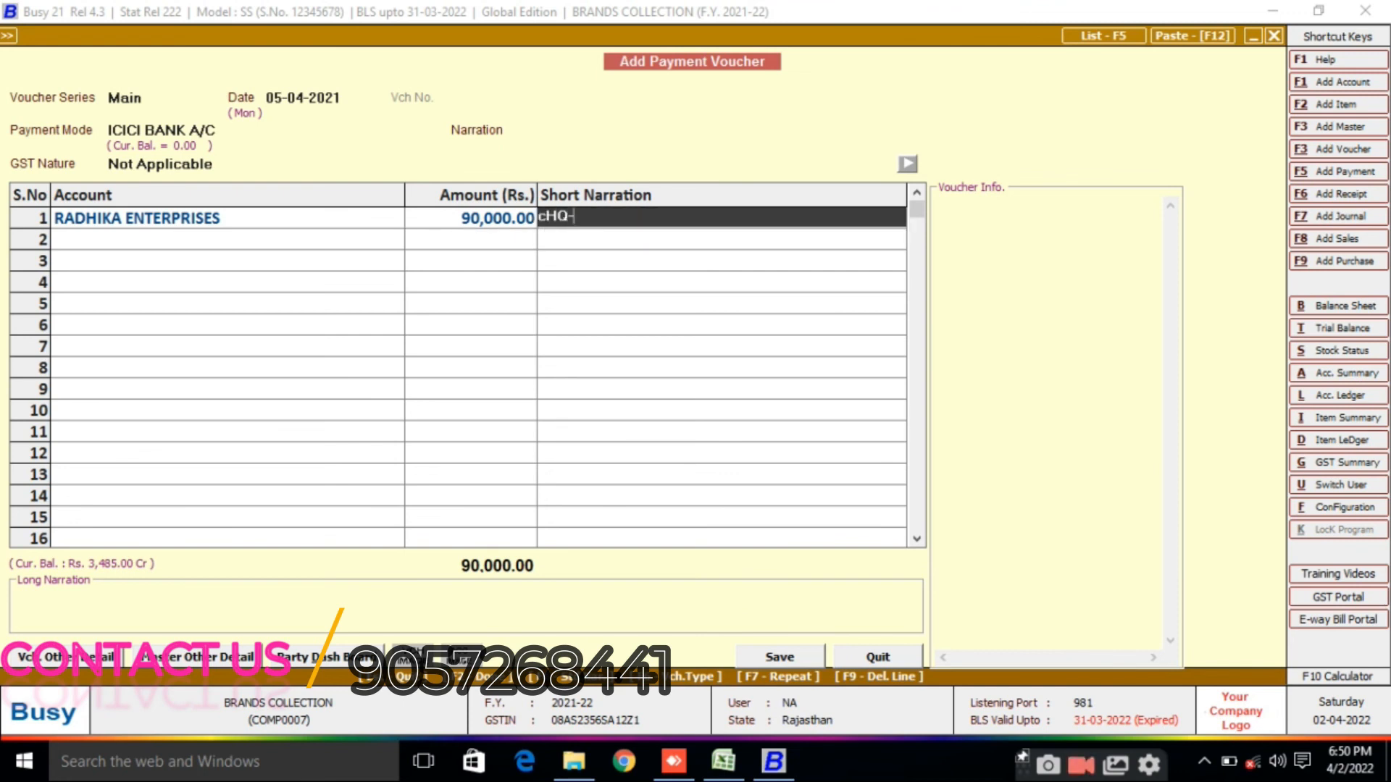
pyautogui.write('123456')
pyautogui.press('Return')
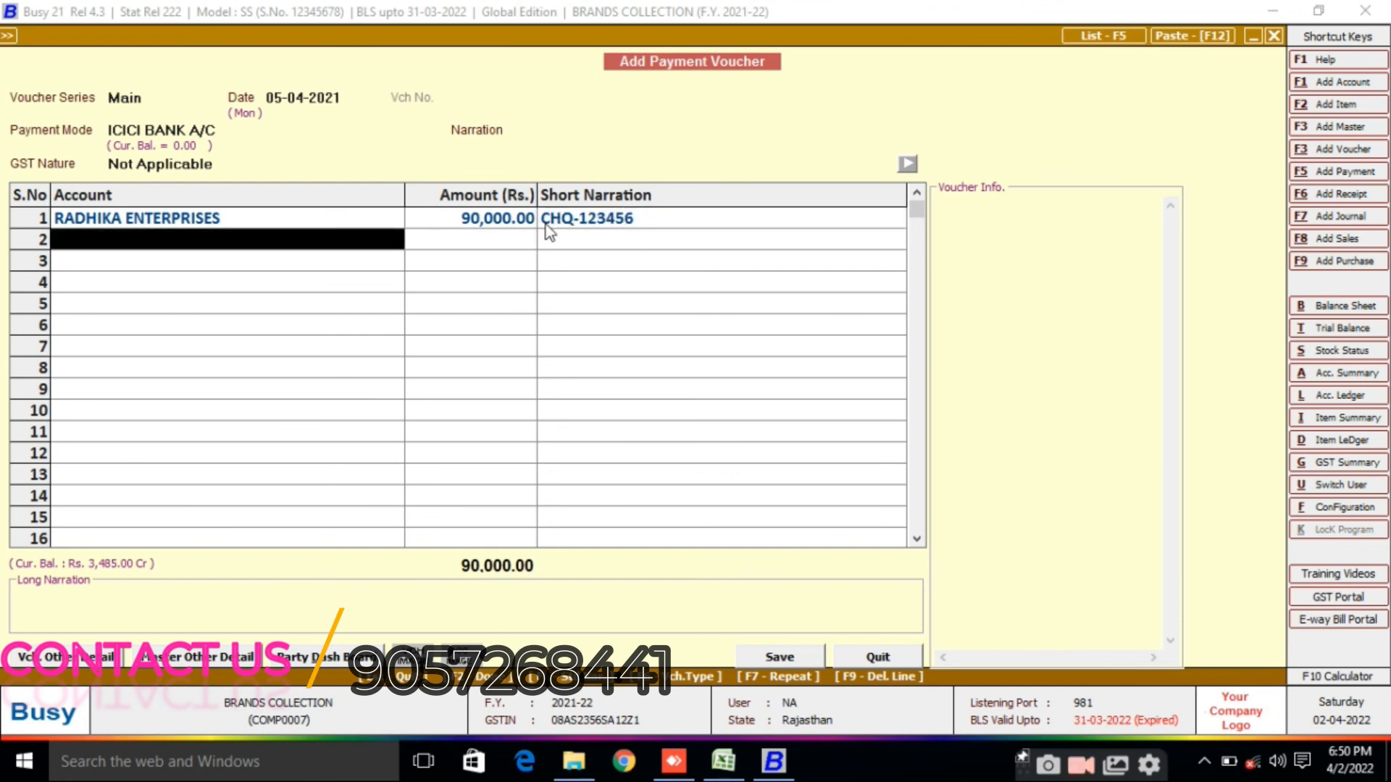
pyautogui.press('Return')
pyautogui.press('Return')
pyautogui.press('Return')
pyautogui.press('Return')
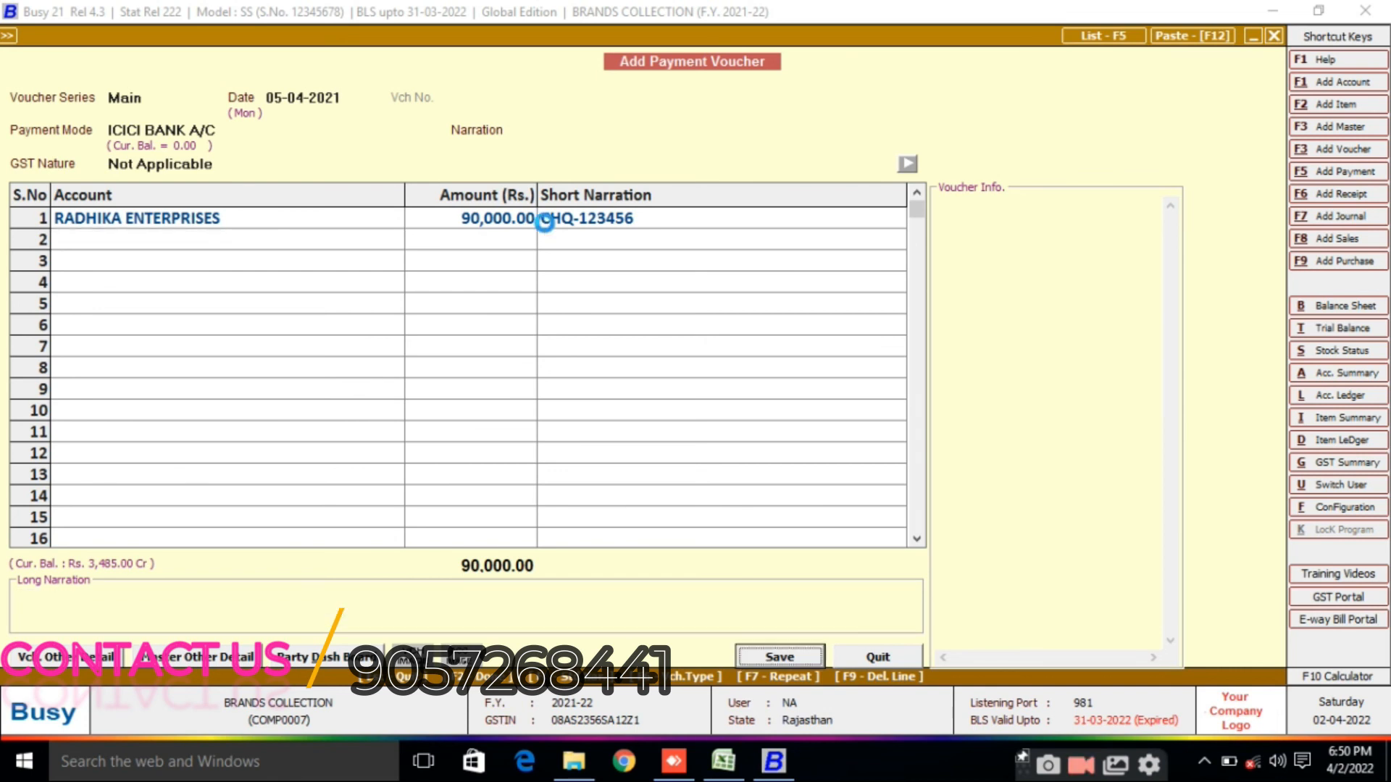
pyautogui.press('Escape')
pyautogui.press('Escape')
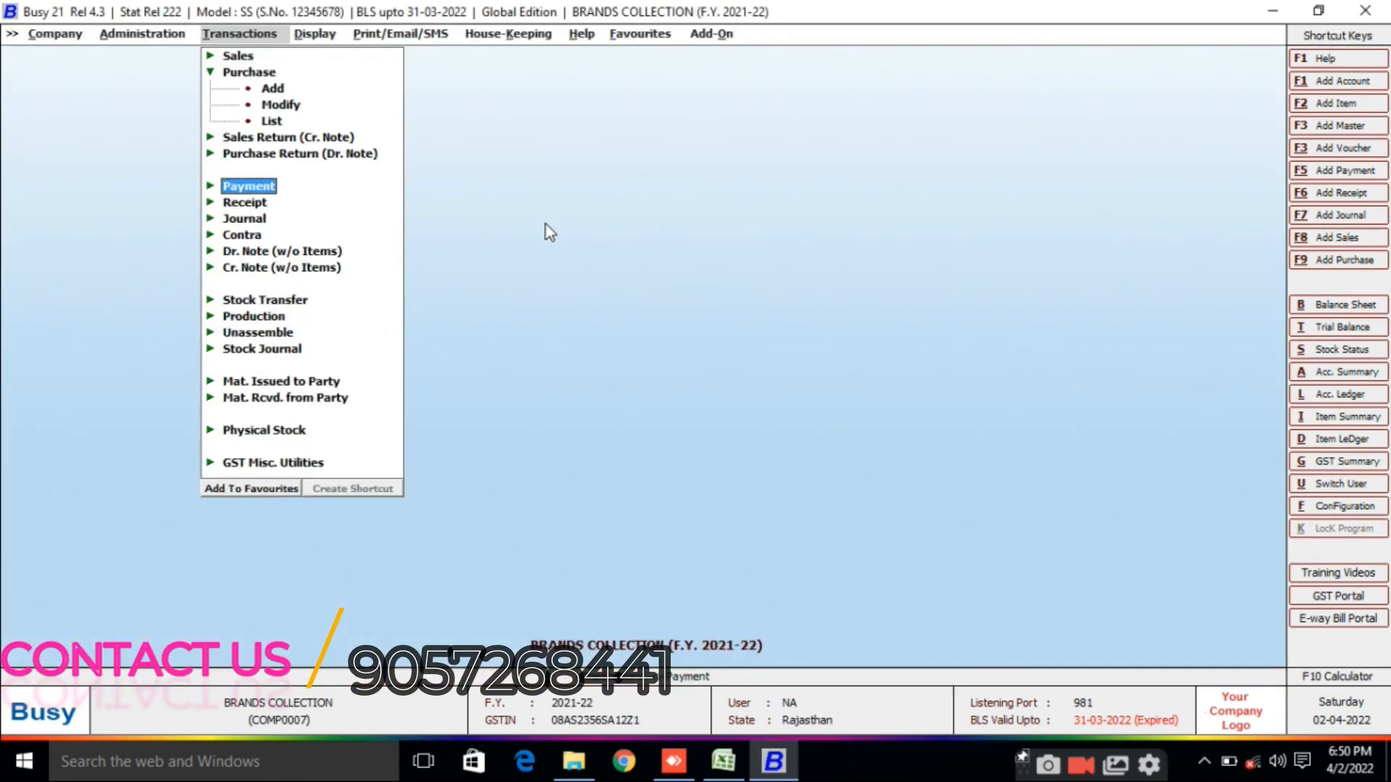
# Step: View the Amount Payable report for all accounts by Name as on 05-04-2021
pyautogui.hotkey('alt', 'd')
pyautogui.press('Return')
pyautogui.press('Down')
pyautogui.press('Down')
pyautogui.press('Down')
pyautogui.press('Up')
pyautogui.press('Return')
pyautogui.press('Return')
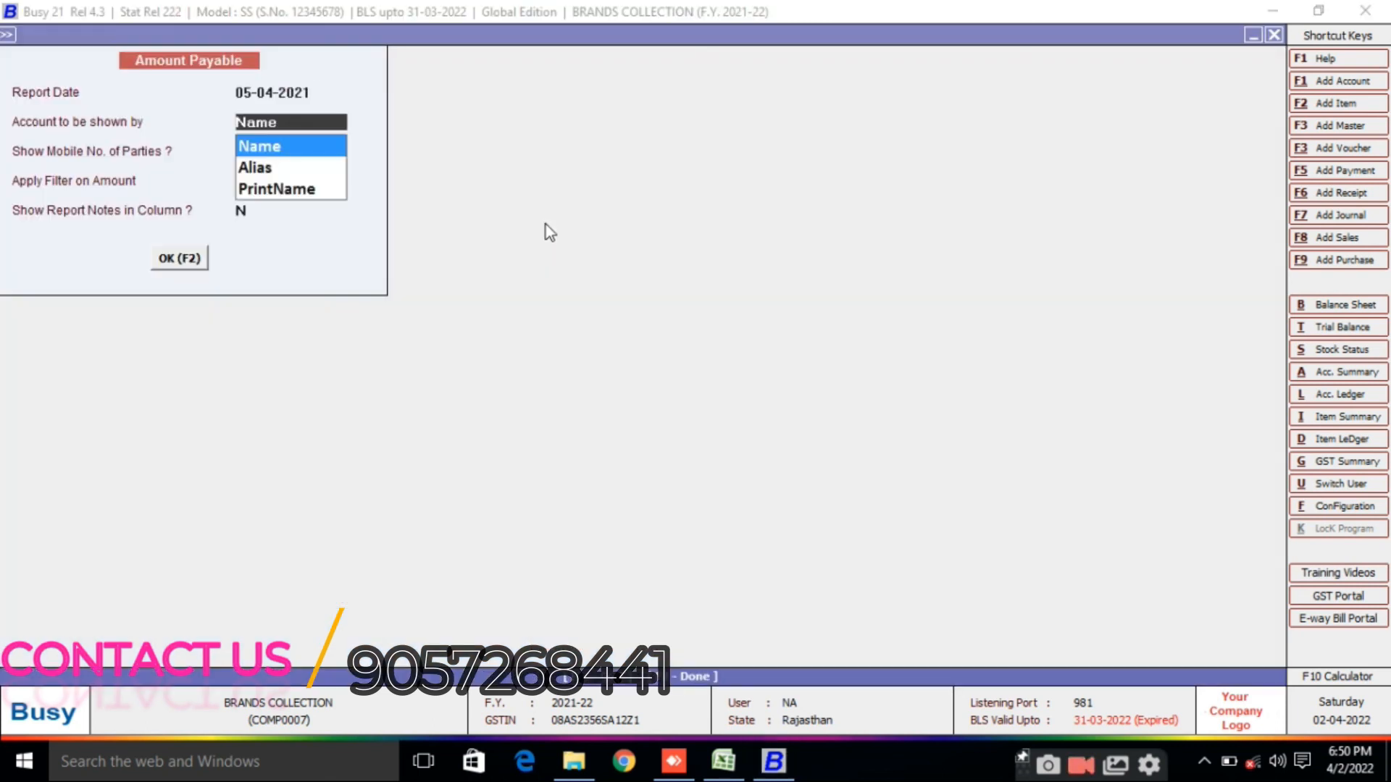
pyautogui.press('F2')
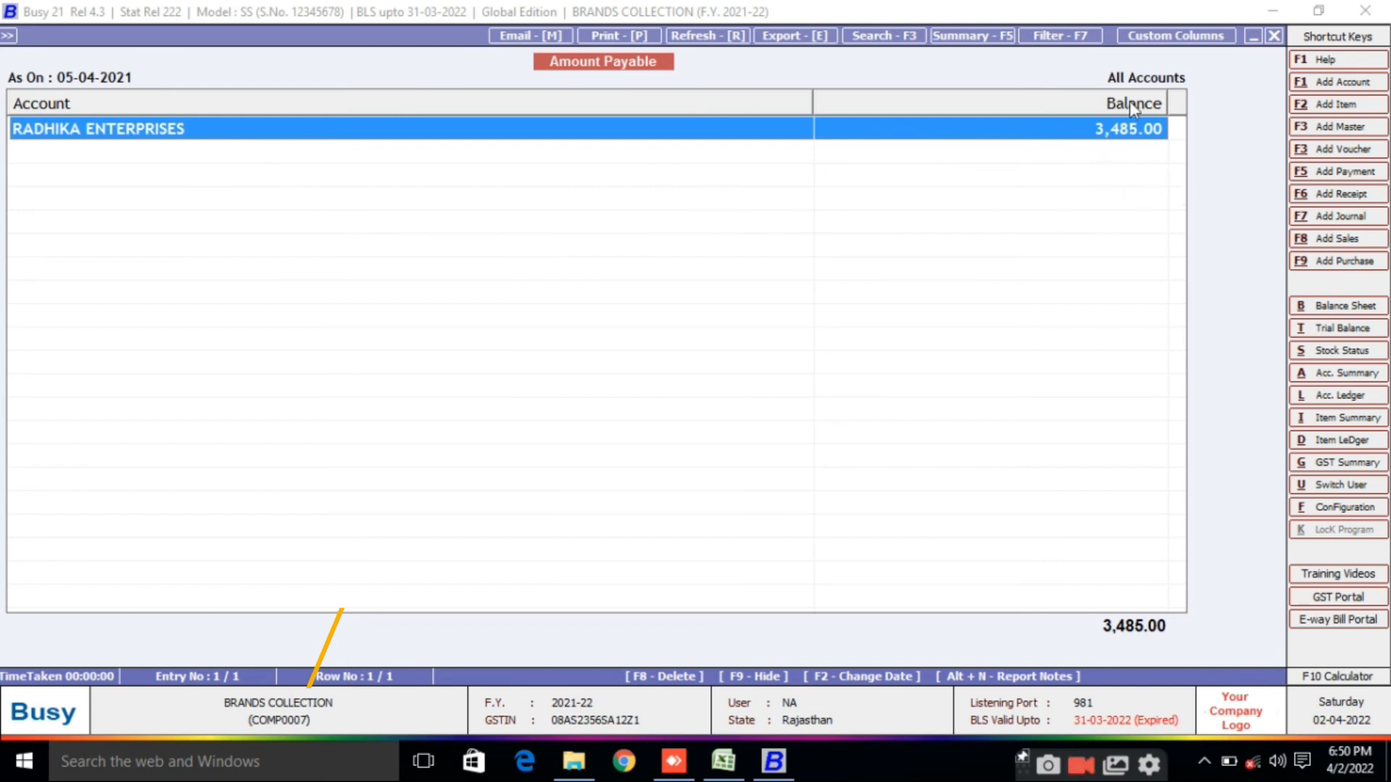
# Step: View the account ledger of RADHIKA ENTERPRISES from the payable report, and close both reports
pyautogui.press('Return')
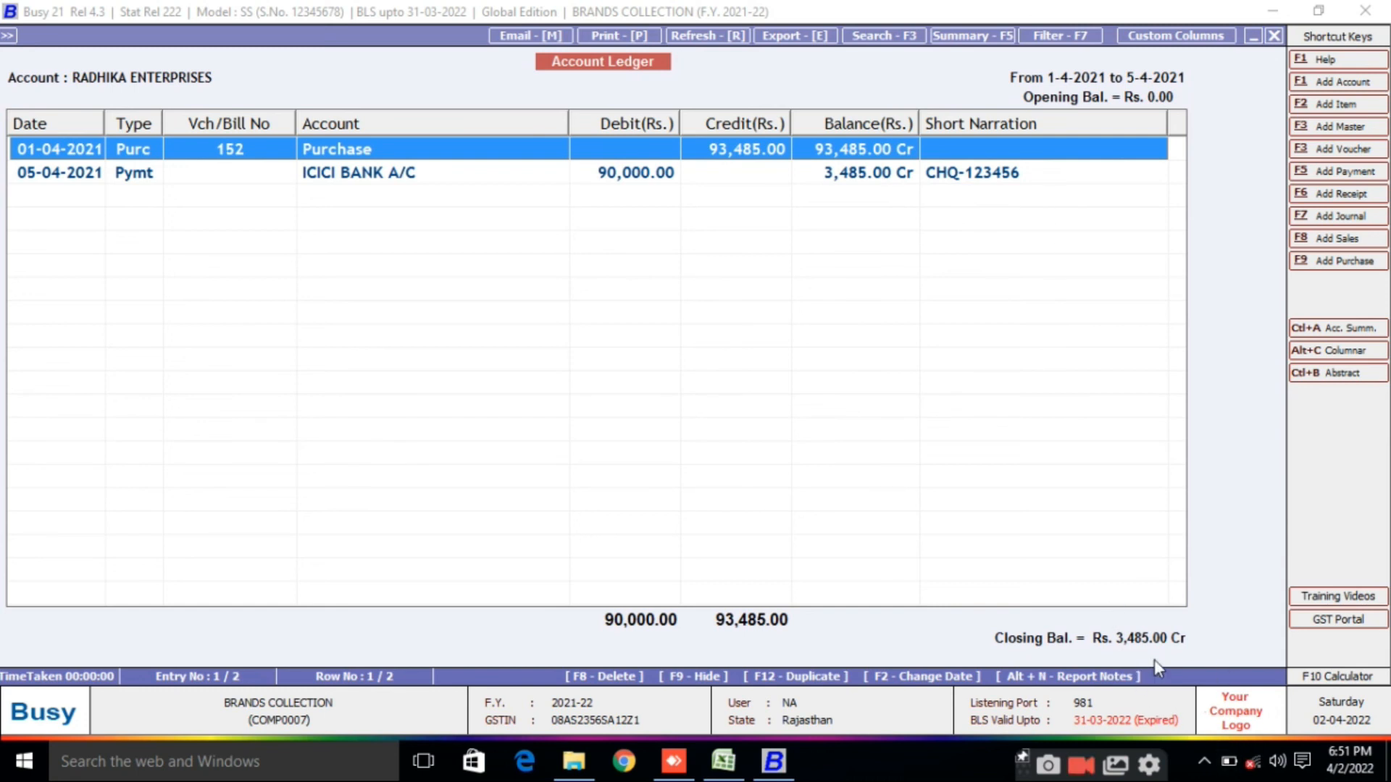
pyautogui.press('Escape')
pyautogui.press('Escape')
pyautogui.press('Escape')
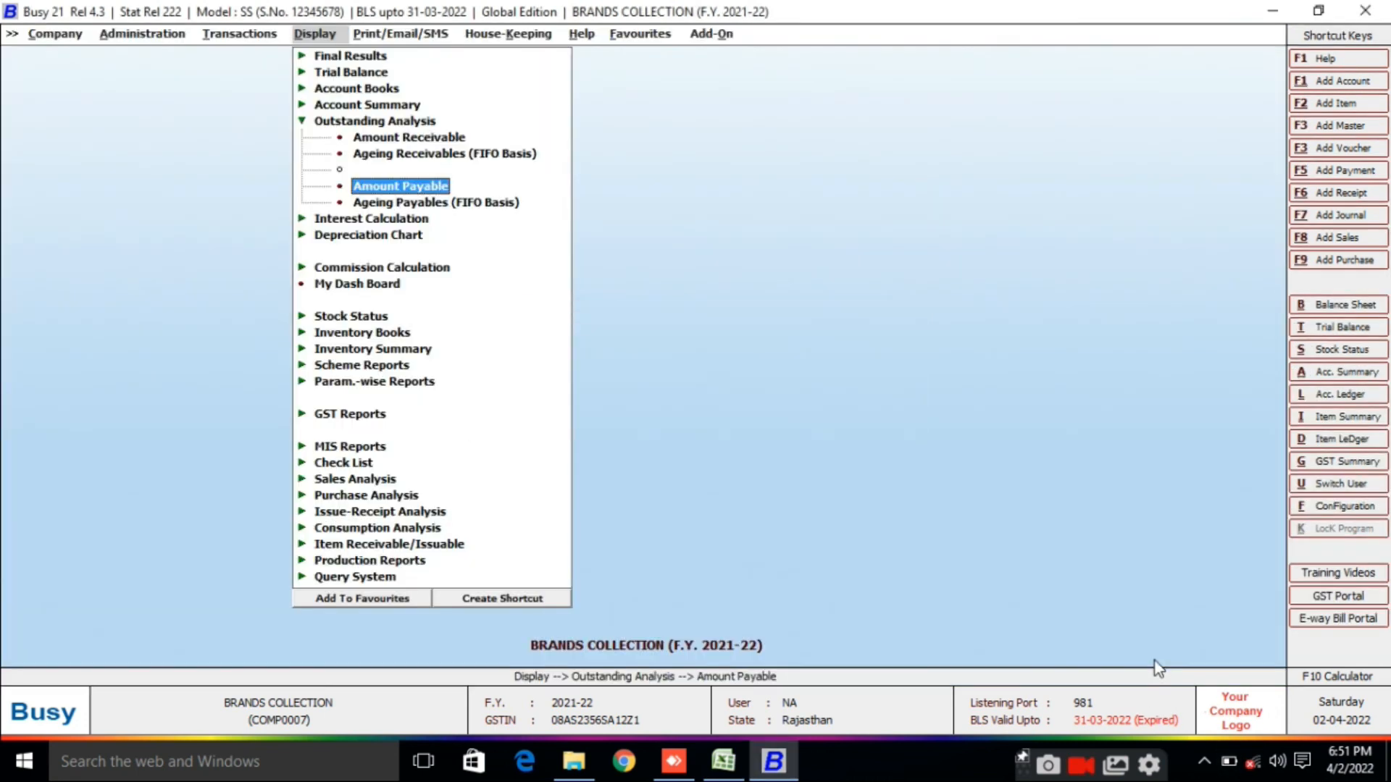
# Step: Leave the Outstanding Analysis reports and go to the Account Summary reports
pyautogui.press('Escape')
pyautogui.press('Up')
pyautogui.press('Down')
pyautogui.press('Up')
pyautogui.press('Up')
pyautogui.press('Down')
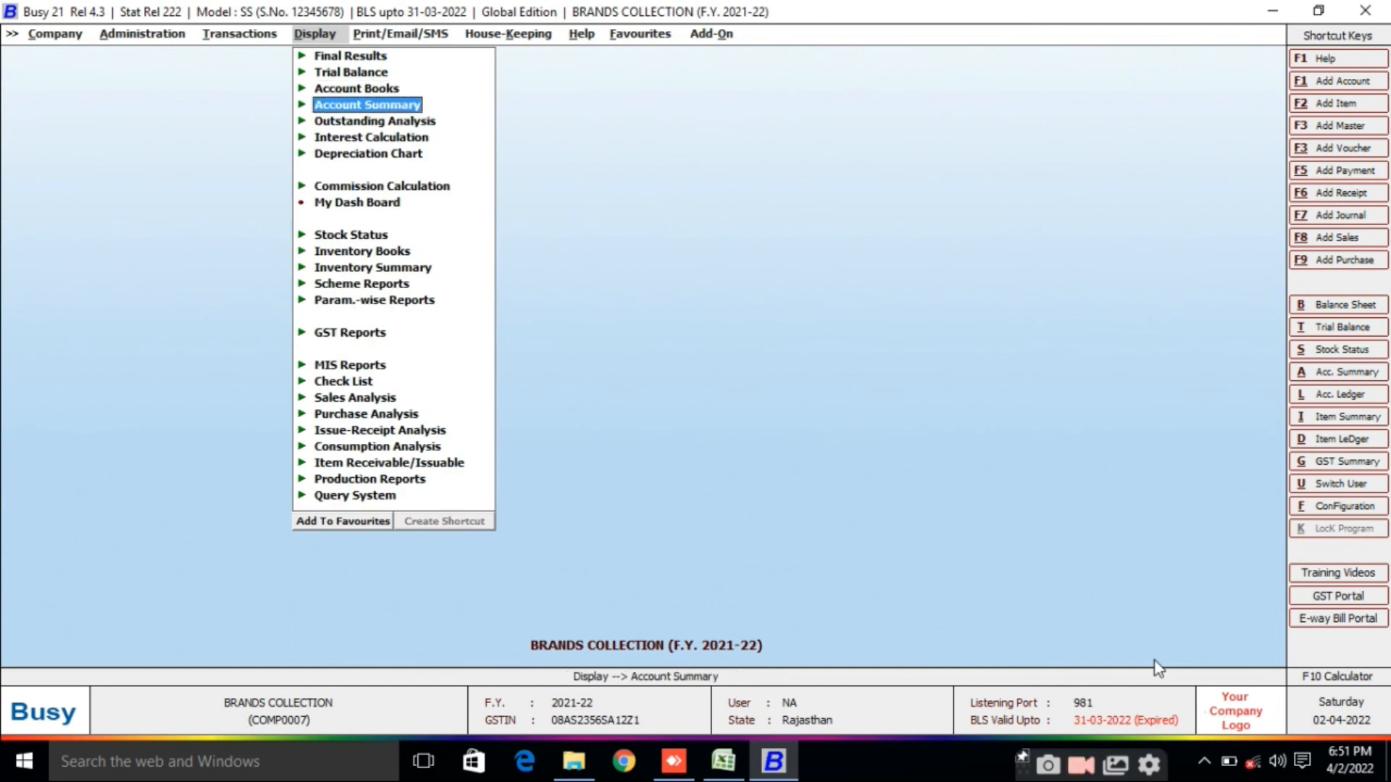